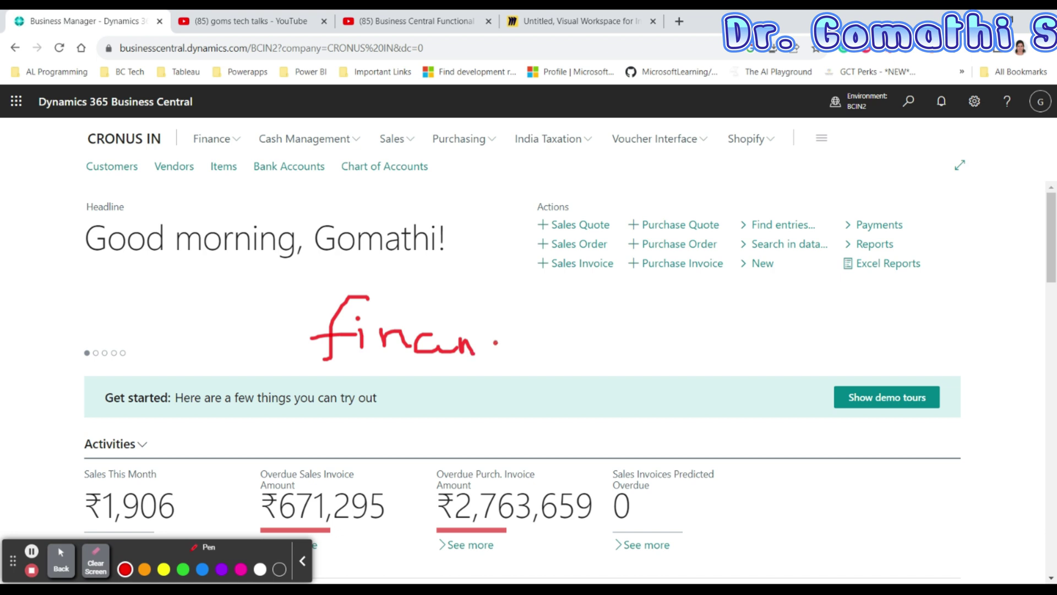
# Clear the handwritten red note from the home page and switch to the goms tech talks channel on YouTube
pyautogui.click(95, 559)
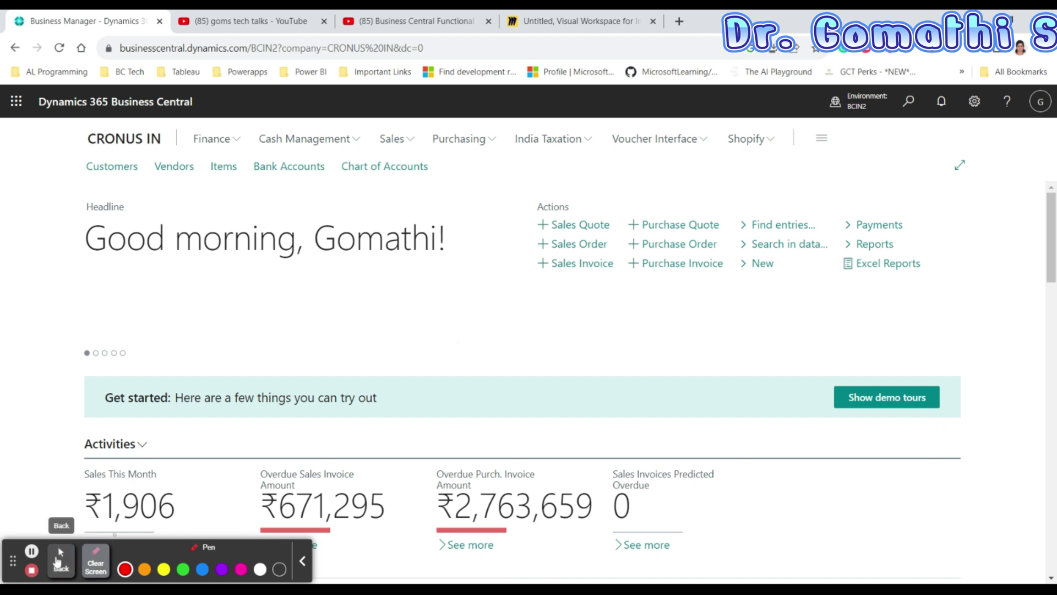
pyautogui.click(60, 558)
pyautogui.click(247, 21)
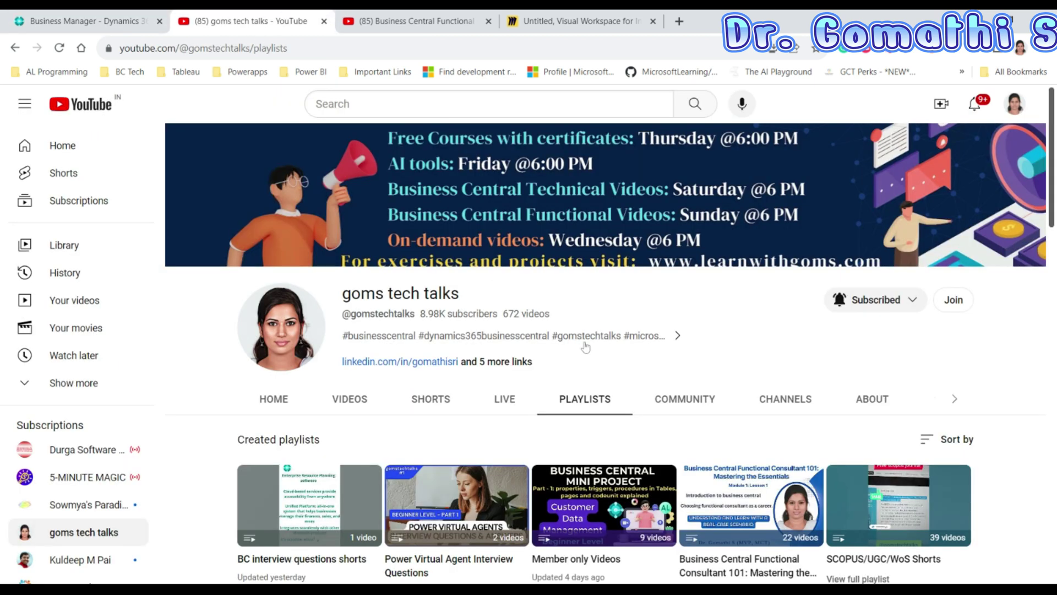
# Circle the channel header, the Subscribed option and the Join option in red pen, add an arrow to Join, and clear the markings
pyautogui.click(106, 559)
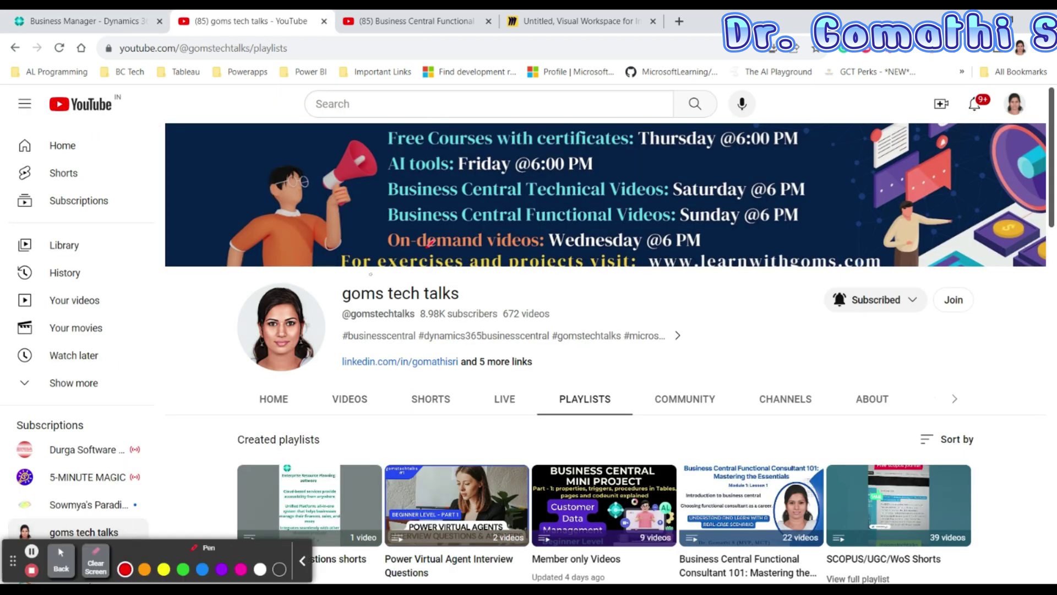
pyautogui.moveTo(447, 261)
pyautogui.mouseDown()
pyautogui.moveTo(243, 361)
pyautogui.moveTo(501, 251)
pyautogui.moveTo(311, 241)
pyautogui.mouseUp()
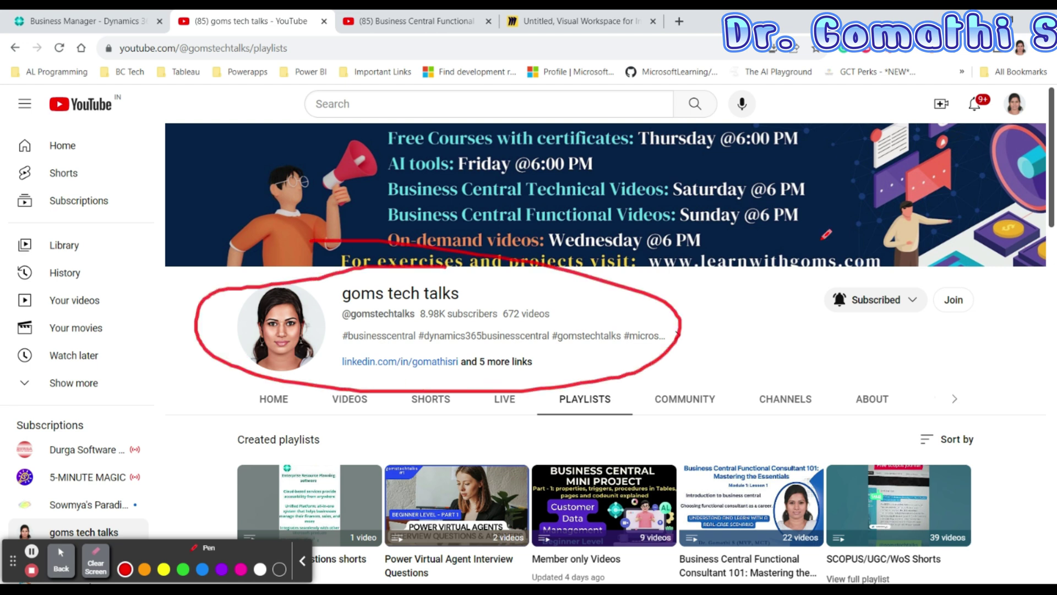
pyautogui.moveTo(865, 263)
pyautogui.mouseDown()
pyautogui.moveTo(808, 306)
pyautogui.moveTo(930, 314)
pyautogui.moveTo(862, 271)
pyautogui.mouseUp()
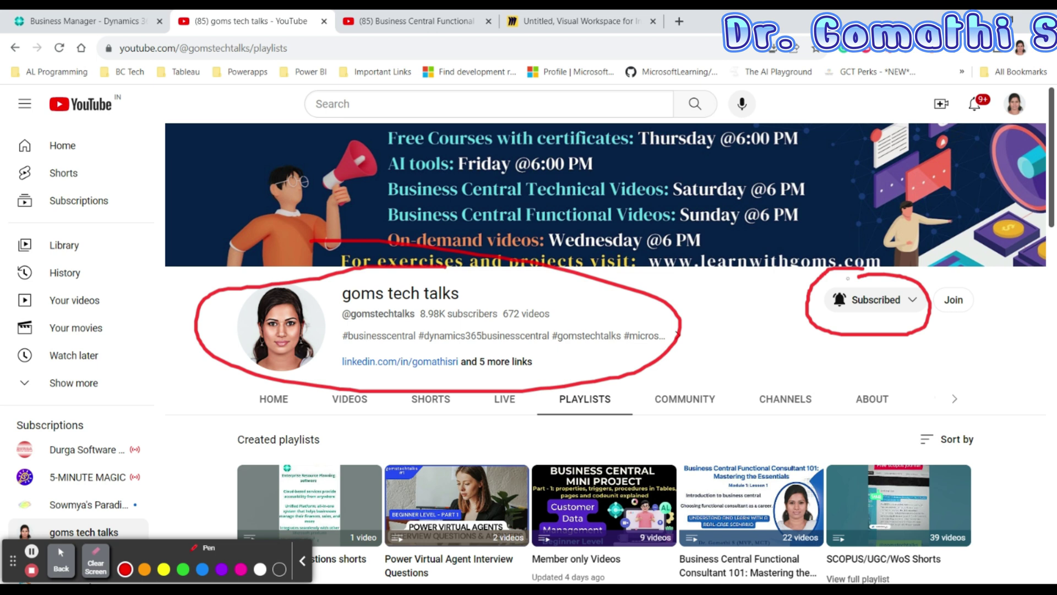
pyautogui.moveTo(990, 275)
pyautogui.mouseDown()
pyautogui.moveTo(909, 292)
pyautogui.moveTo(972, 273)
pyautogui.mouseUp()
pyautogui.moveTo(979, 230)
pyautogui.mouseDown()
pyautogui.moveTo(960, 264)
pyautogui.moveTo(963, 286)
pyautogui.mouseUp()
pyautogui.moveTo(962, 286); pyautogui.dragTo(1001, 263)
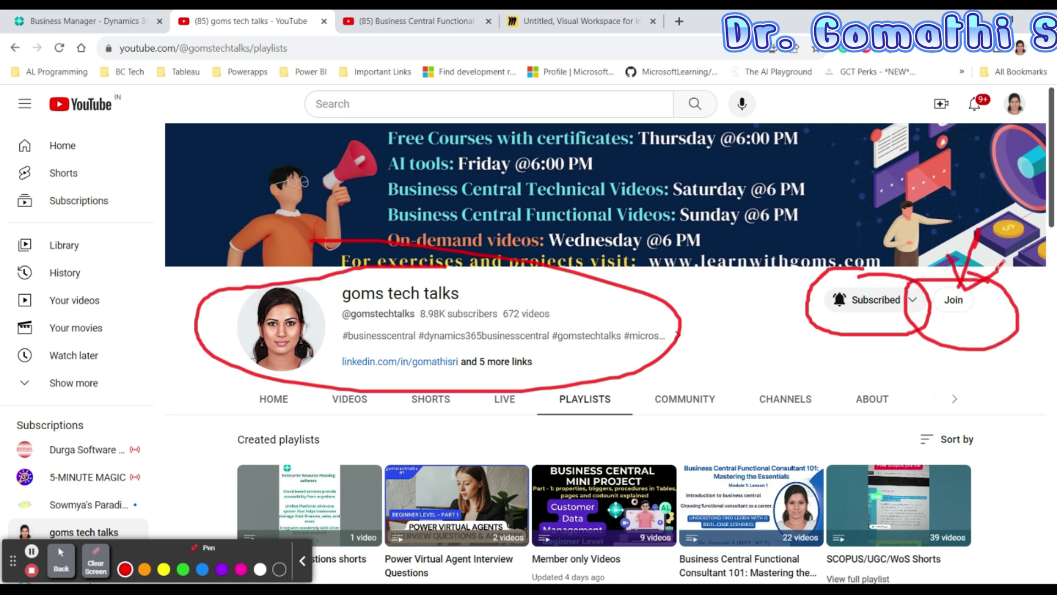
pyautogui.click(95, 563)
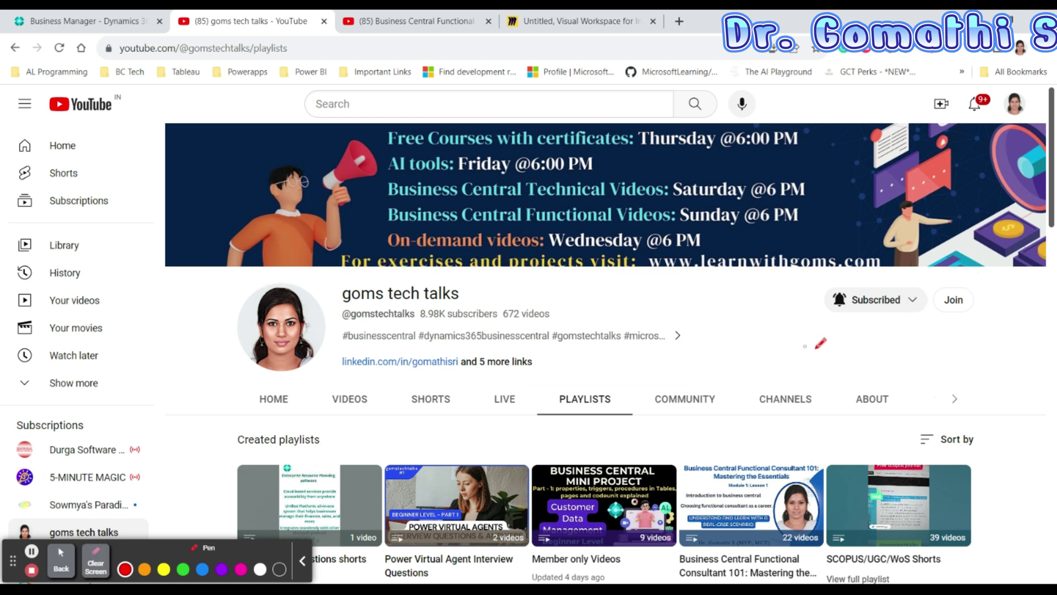
# Circle the Business Central Functional Consultant 101 playlist in red pen, and clear the marking
pyautogui.scroll(-3, 820, 342)
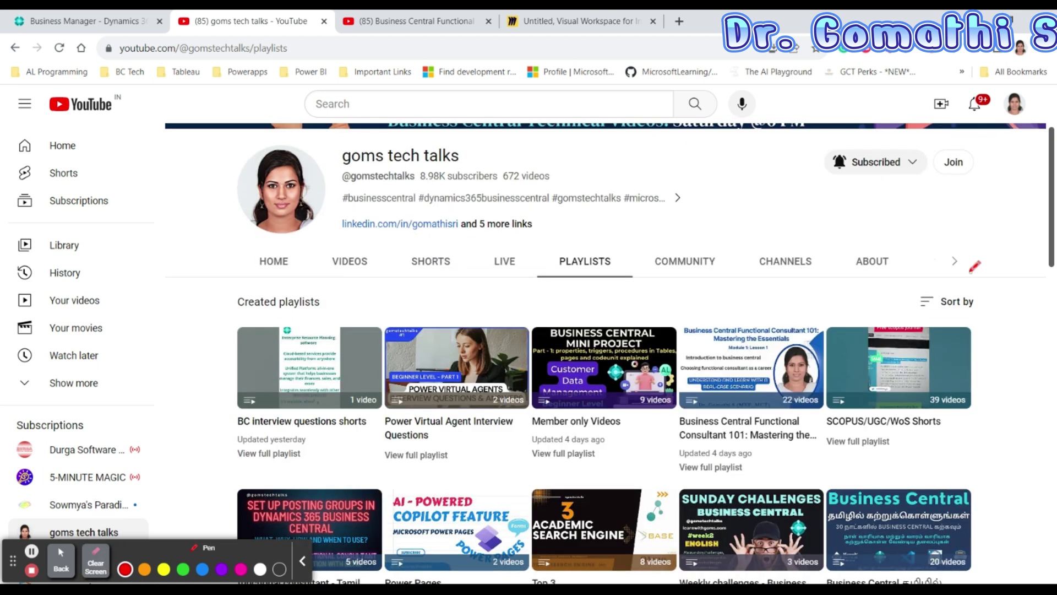
pyautogui.scroll(-2, 975, 266)
pyautogui.scroll(1, 733, 363)
pyautogui.moveTo(774, 244)
pyautogui.mouseDown()
pyautogui.moveTo(673, 249)
pyautogui.moveTo(837, 355)
pyautogui.moveTo(689, 220)
pyautogui.mouseUp()
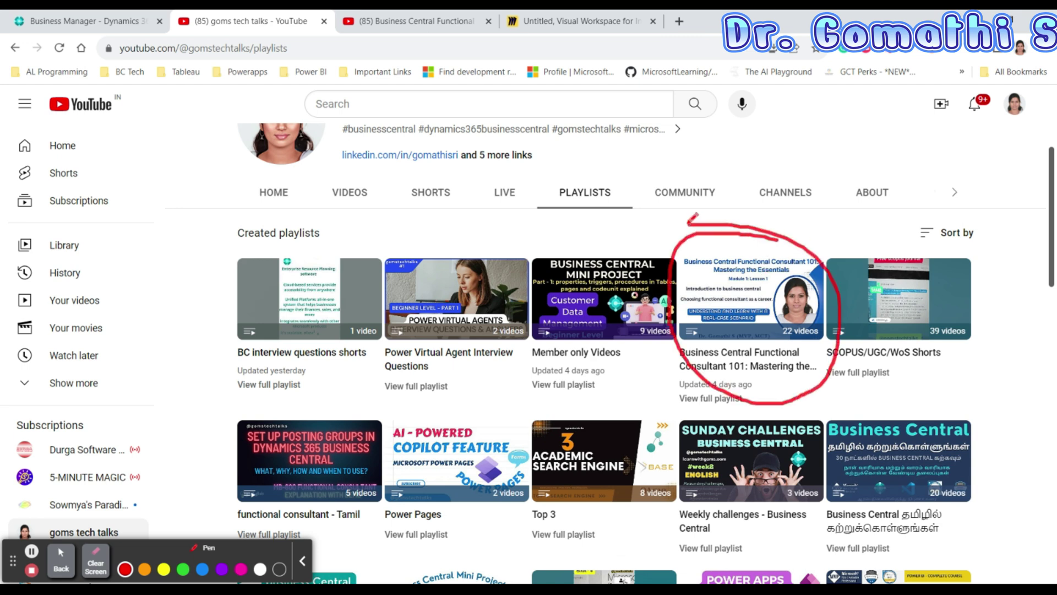
pyautogui.click(101, 574)
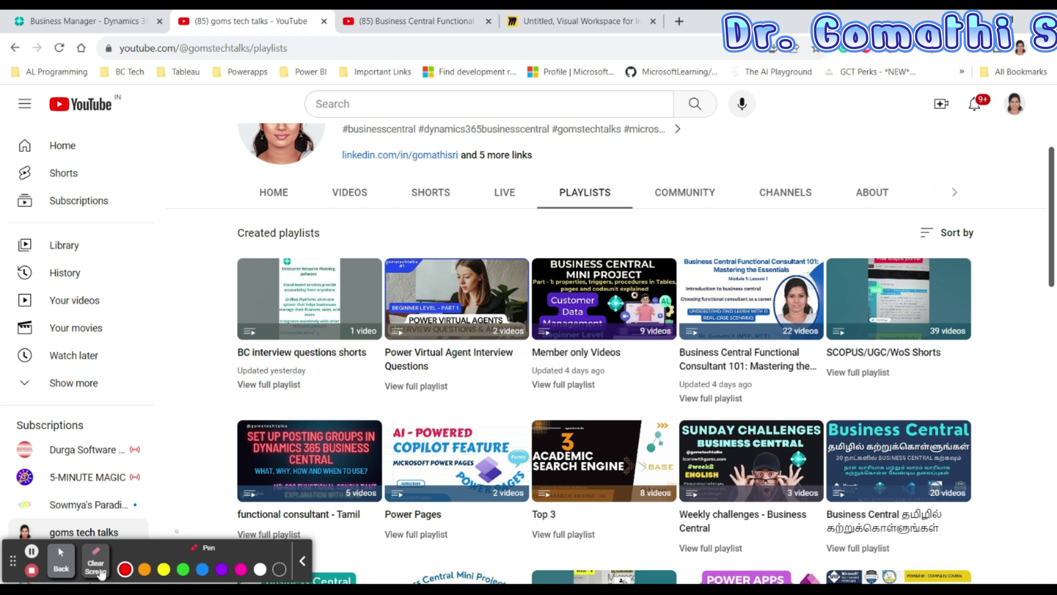
pyautogui.click(61, 562)
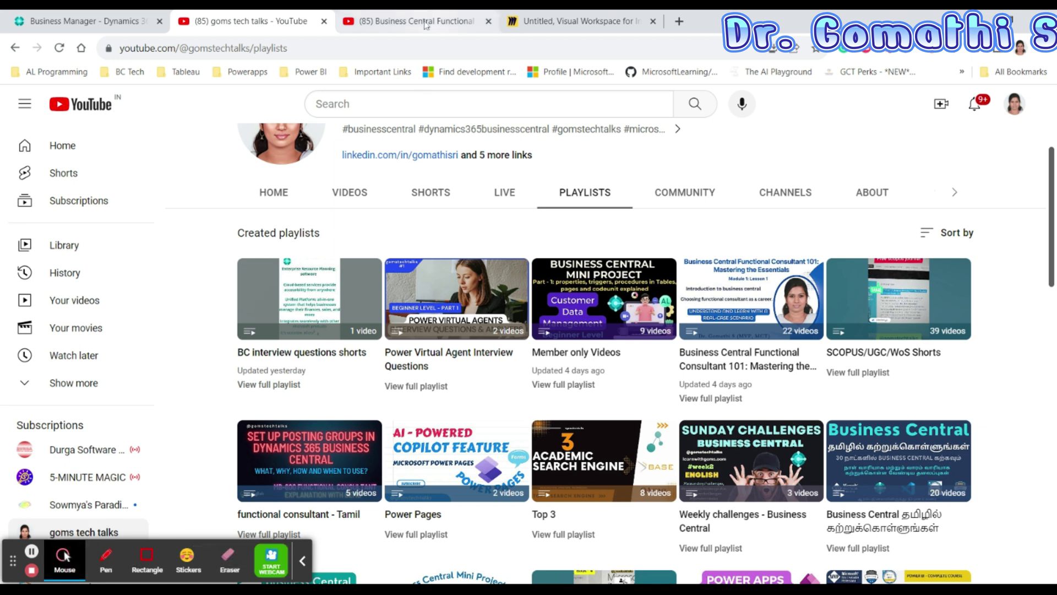
# Switch to the Business Central Functional Consultant 101 playlist and look through its video list down to the last entry
pyautogui.click(425, 25)
pyautogui.scroll(-10, 840, 341)
pyautogui.scroll(12, 840, 341)
pyautogui.scroll(3, 840, 341)
pyautogui.scroll(-9, 825, 334)
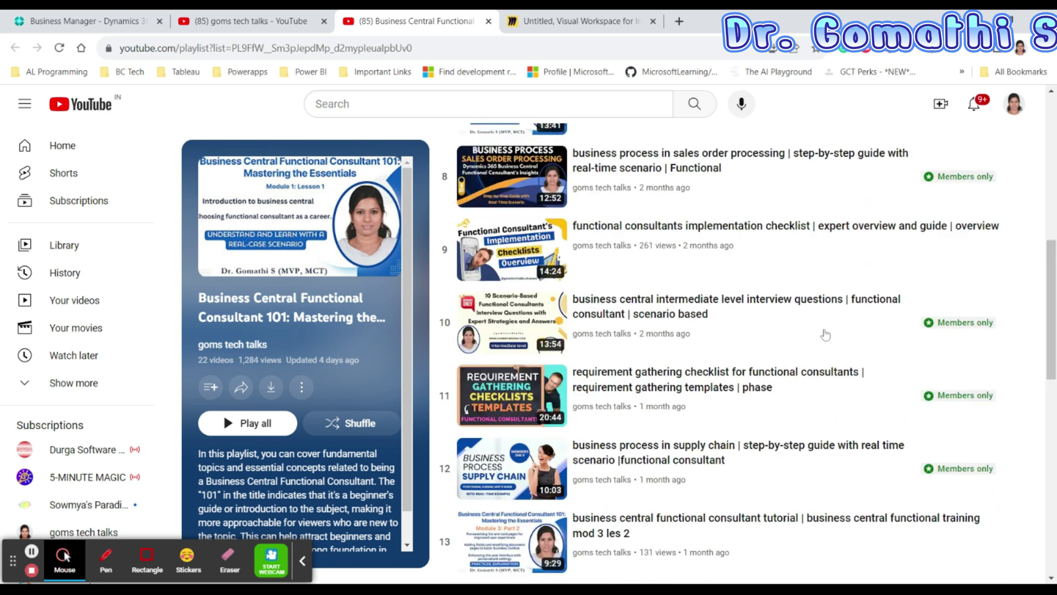
pyautogui.scroll(9, 825, 334)
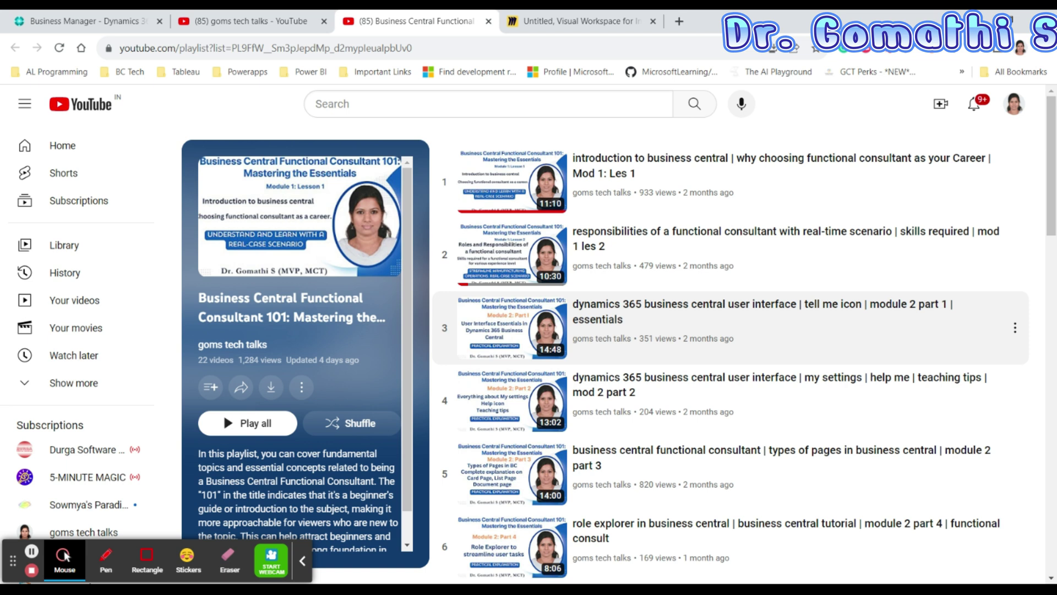
pyautogui.scroll(-20, 960, 341)
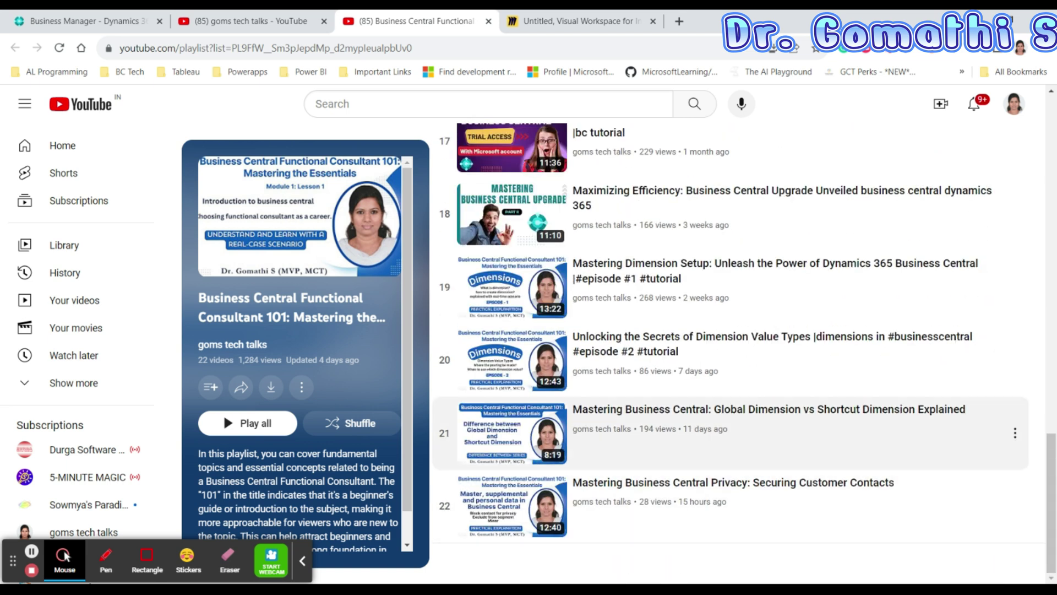
# Box playlist videos 19 to 22 in red pen, handwrite "Finan" above them, and clear the markings
pyautogui.click(106, 559)
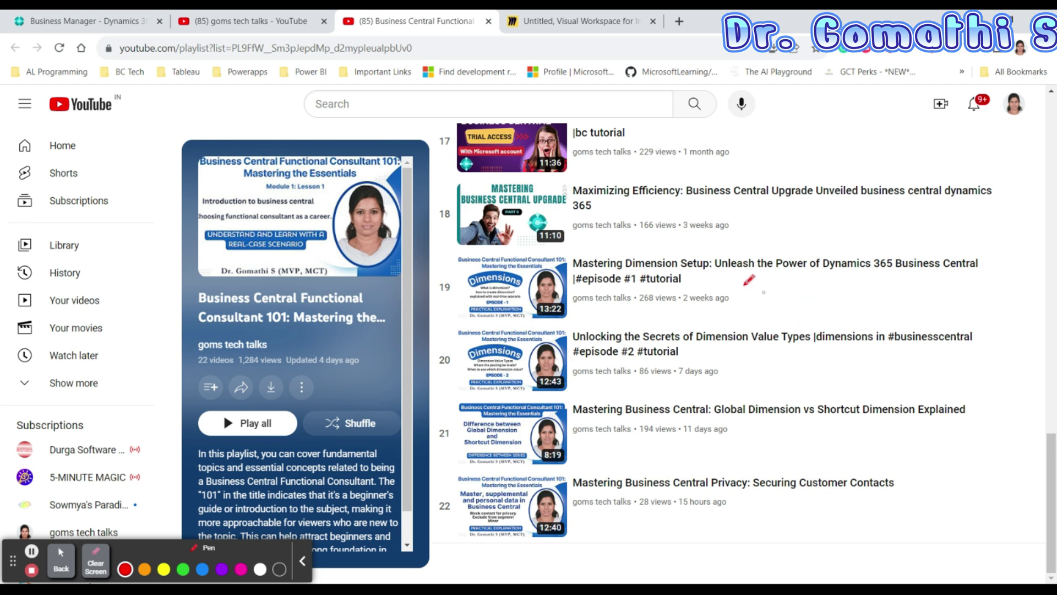
pyautogui.moveTo(706, 248)
pyautogui.mouseDown()
pyautogui.moveTo(471, 249)
pyautogui.moveTo(424, 322)
pyautogui.moveTo(428, 380)
pyautogui.moveTo(514, 394)
pyautogui.moveTo(981, 391)
pyautogui.moveTo(1019, 427)
pyautogui.moveTo(1012, 521)
pyautogui.moveTo(439, 545)
pyautogui.mouseUp()
pyautogui.moveTo(691, 246)
pyautogui.mouseDown()
pyautogui.moveTo(1036, 249)
pyautogui.moveTo(1018, 392)
pyautogui.mouseUp()
pyautogui.moveTo(784, 193); pyautogui.dragTo(766, 281)
pyautogui.moveTo(765, 241); pyautogui.dragTo(900, 237)
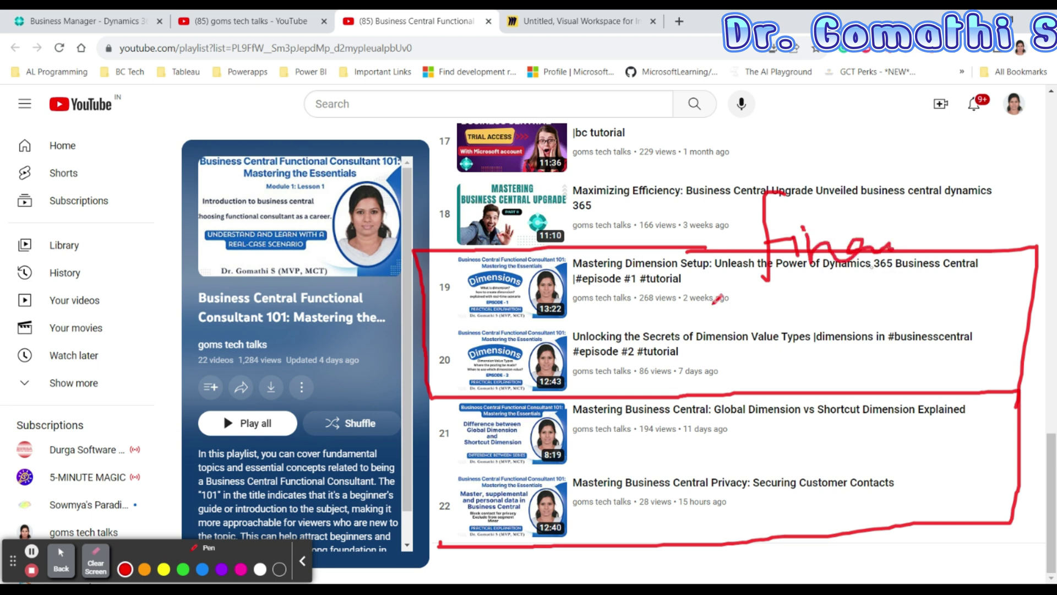
pyautogui.click(96, 563)
pyautogui.click(58, 563)
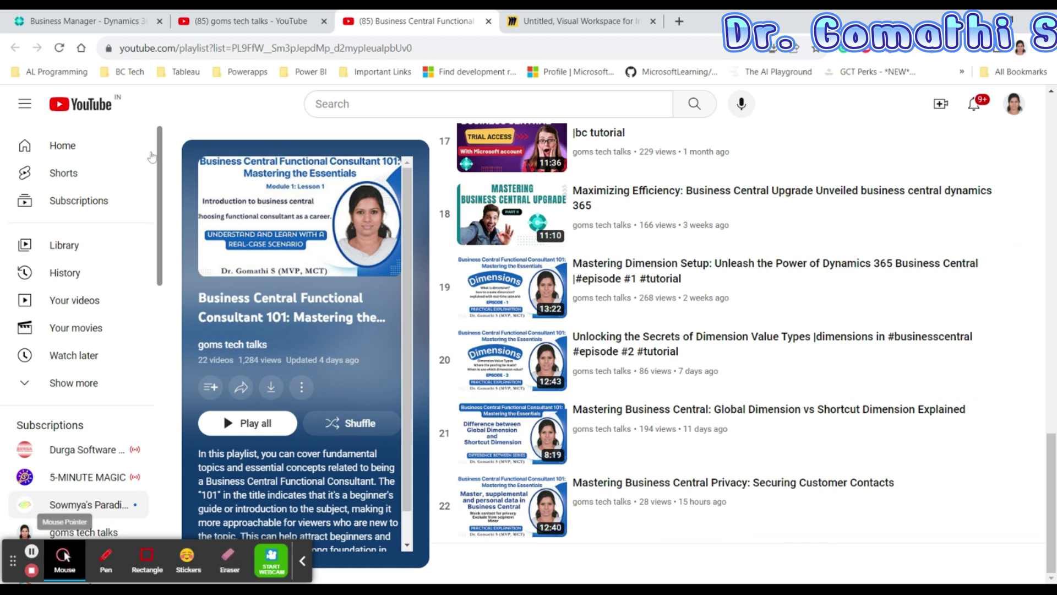
# Return to the Business Central home page, handwrite "General Ledger." on it in red pen, and clear the writing
pyautogui.click(251, 21)
pyautogui.click(82, 21)
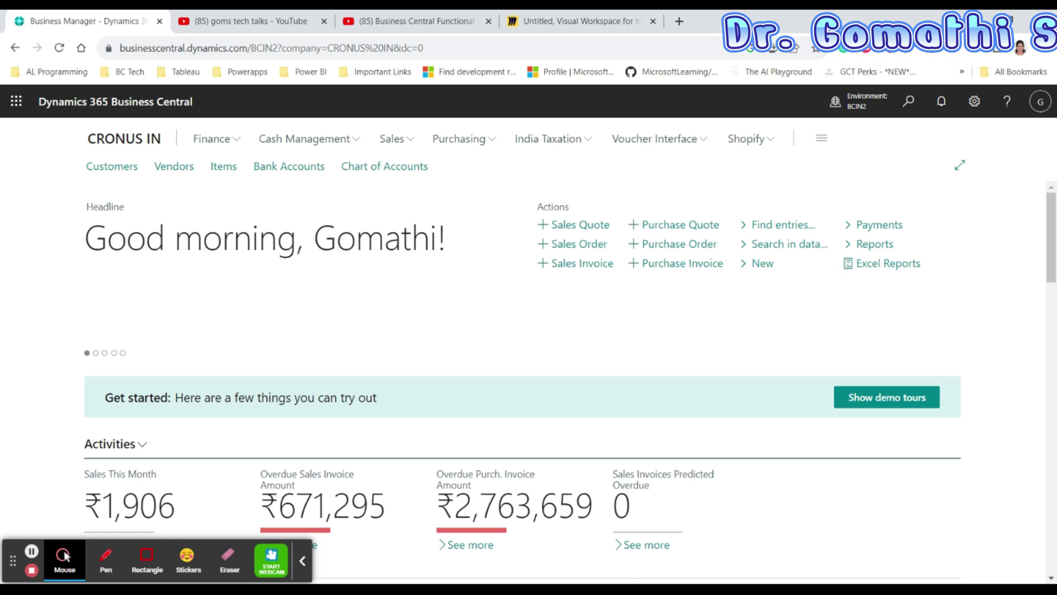
pyautogui.click(106, 557)
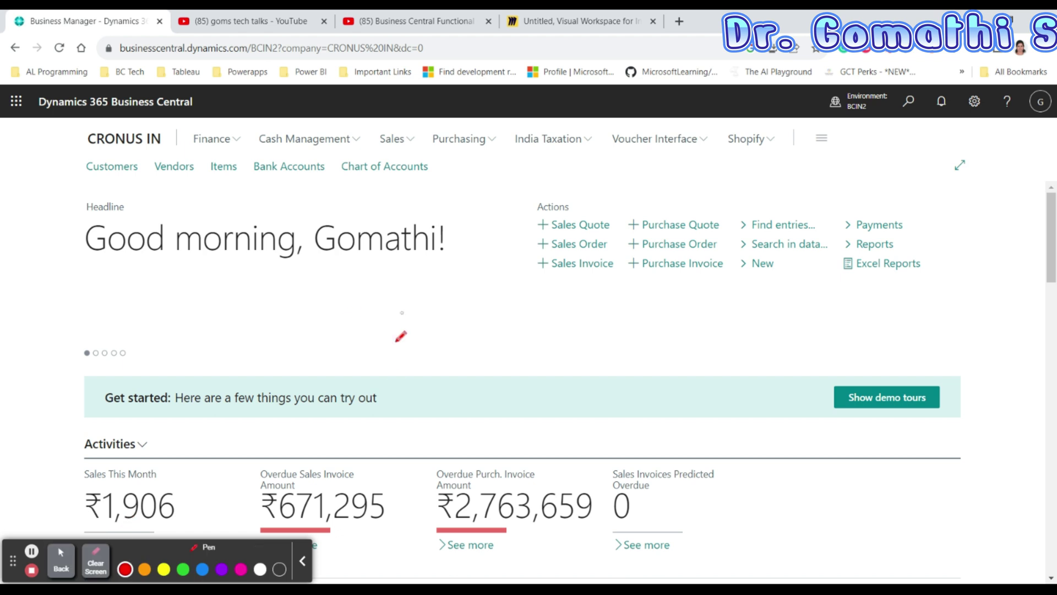
pyautogui.moveTo(394, 290)
pyautogui.mouseDown()
pyautogui.moveTo(380, 333)
pyautogui.moveTo(534, 362)
pyautogui.moveTo(564, 340)
pyautogui.moveTo(625, 344)
pyautogui.moveTo(628, 303)
pyautogui.mouseUp()
pyautogui.moveTo(699, 269)
pyautogui.mouseDown()
pyautogui.moveTo(743, 336)
pyautogui.moveTo(929, 324)
pyautogui.moveTo(954, 310)
pyautogui.mouseUp()
pyautogui.click(961, 322)
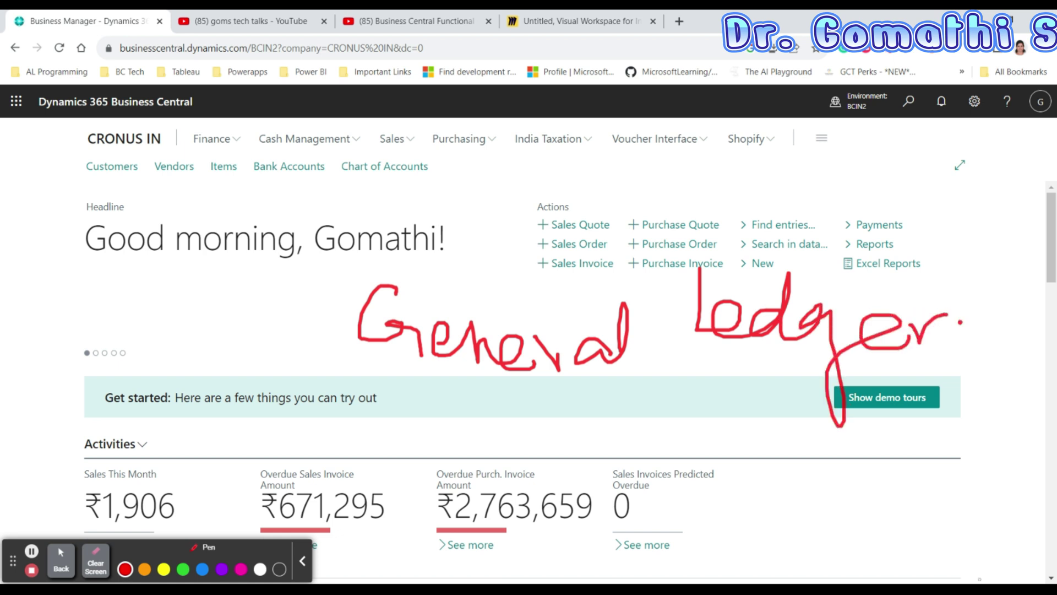
pyautogui.click(95, 563)
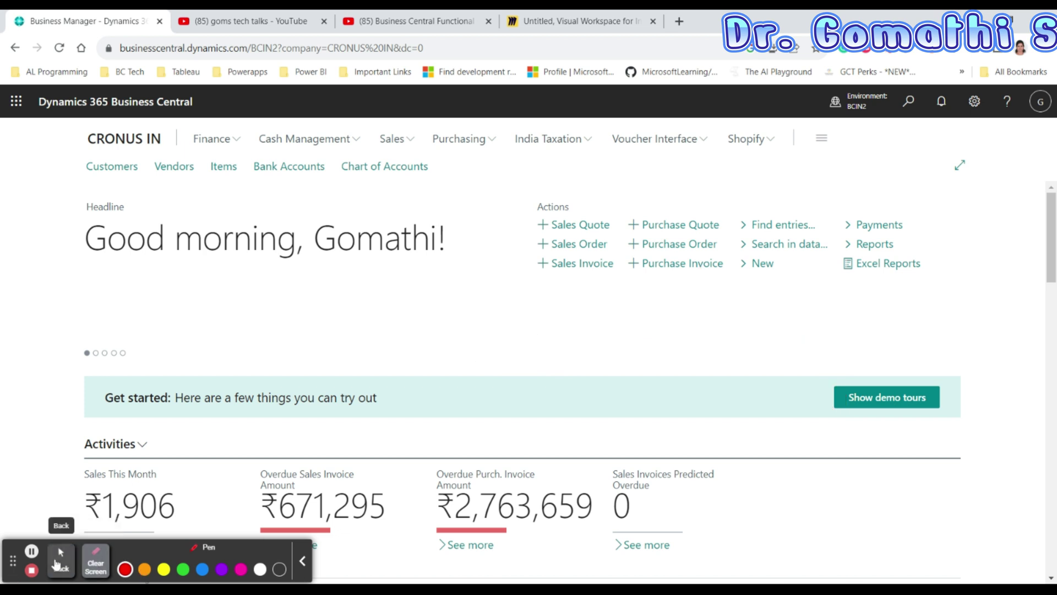
pyautogui.click(57, 561)
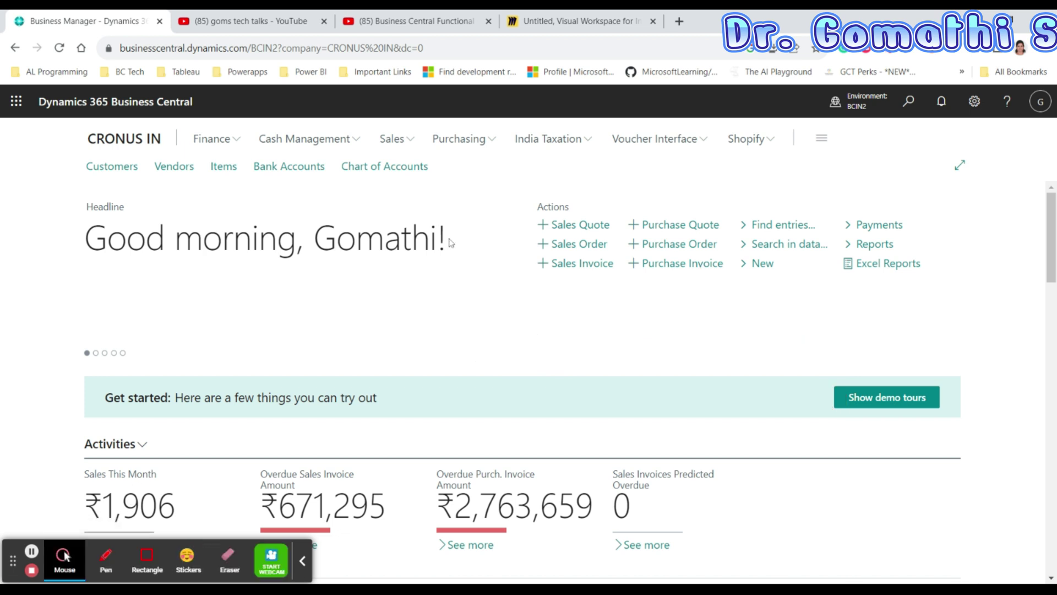
# Search Business Central for "G/L setup"
pyautogui.click(909, 102)
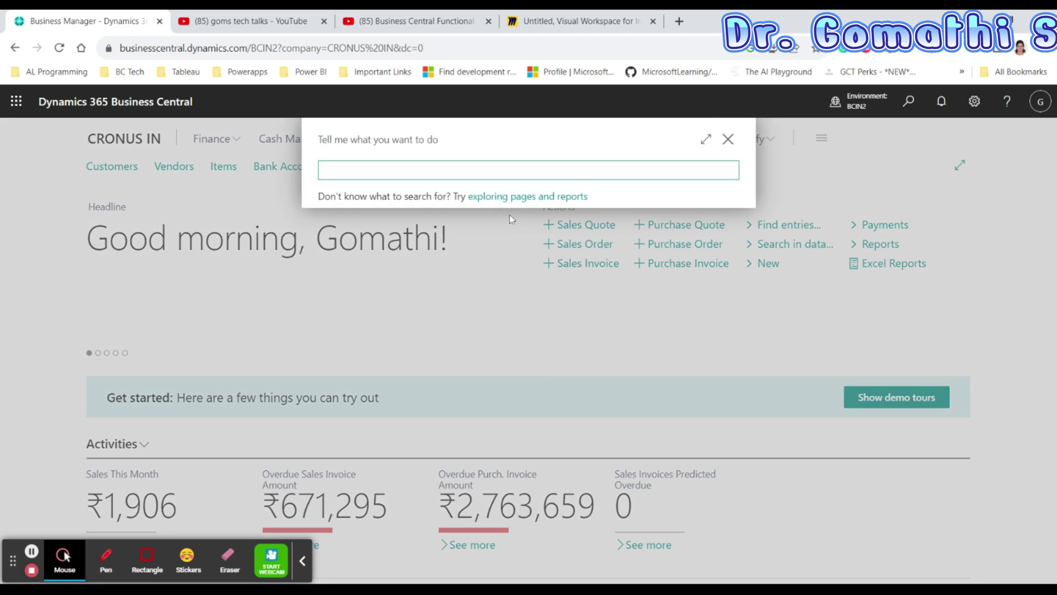
pyautogui.write('G/L')
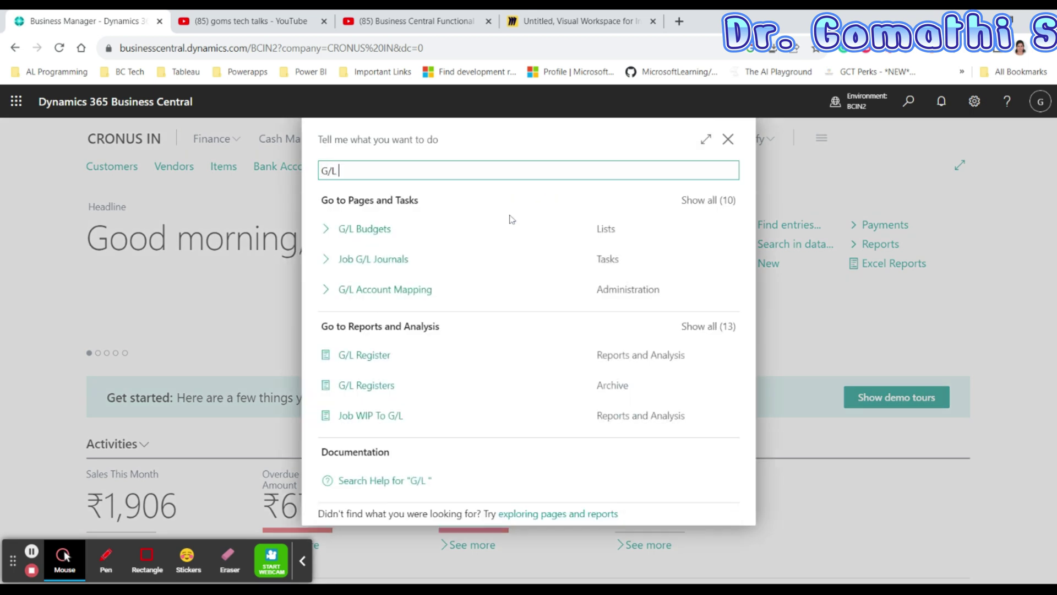
pyautogui.write(' setup')
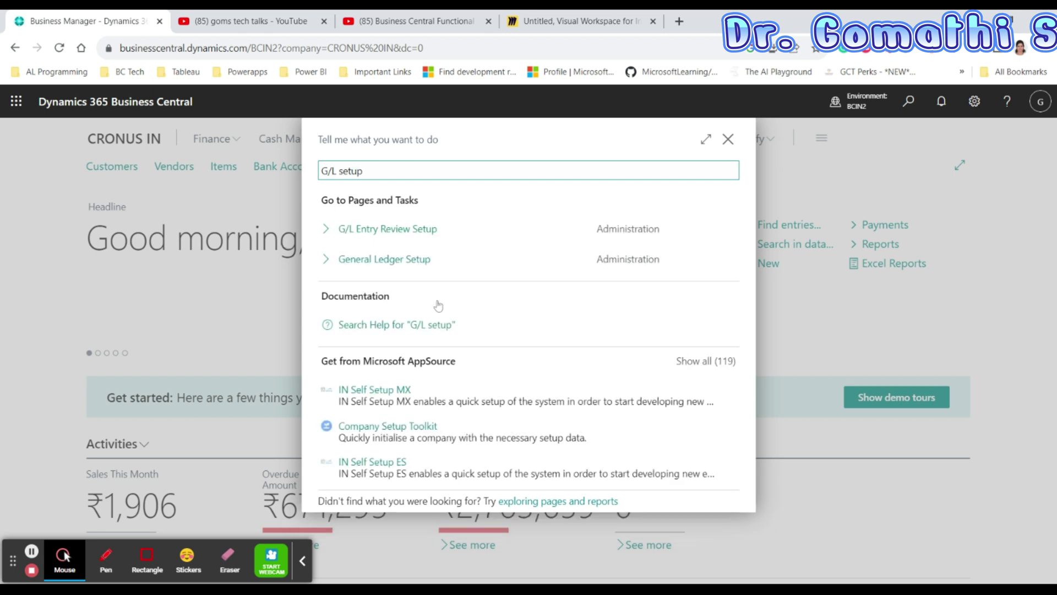
# Mark the General Ledger Setup search result in red pen, and clear the marking
pyautogui.click(105, 559)
pyautogui.moveTo(392, 248)
pyautogui.mouseDown()
pyautogui.moveTo(329, 234)
pyautogui.moveTo(519, 275)
pyautogui.moveTo(605, 240)
pyautogui.moveTo(349, 245)
pyautogui.mouseUp()
pyautogui.click(96, 558)
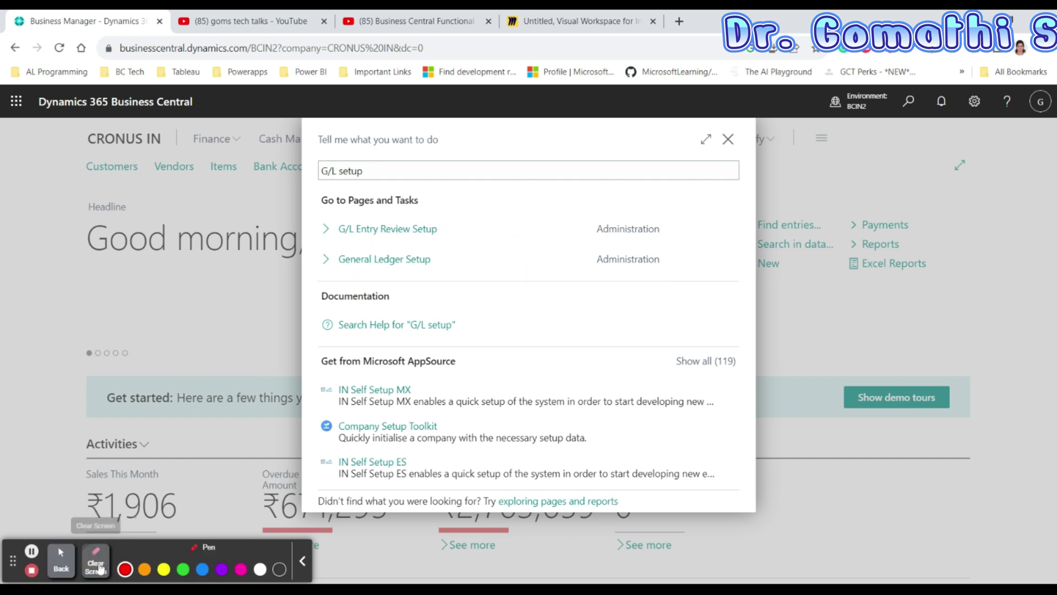
pyautogui.click(61, 559)
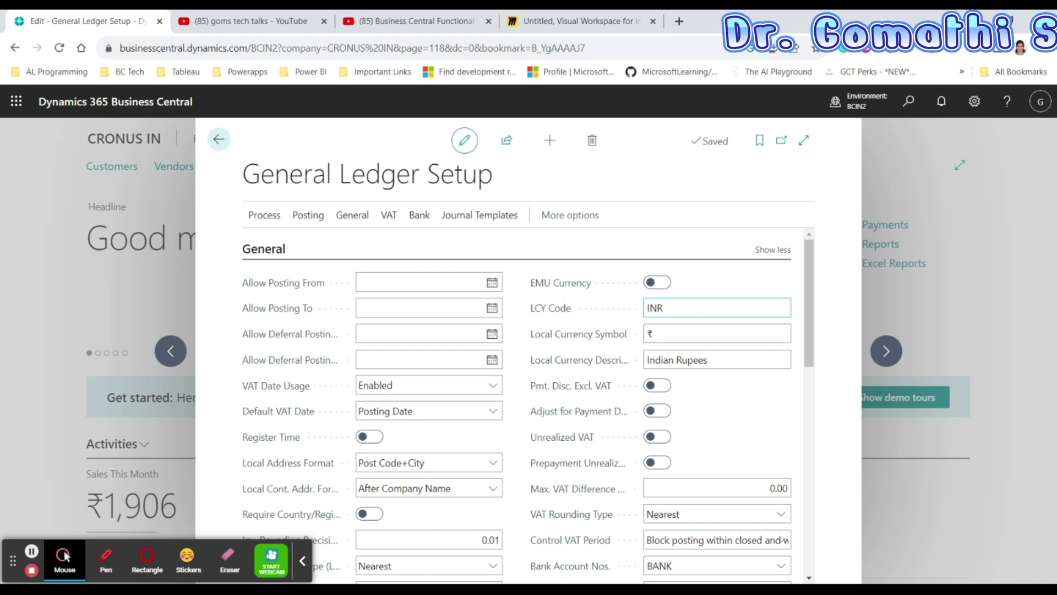
# Handwrite "Record", "classify" and "Sum" in red pen over the General Ledger Setup page, and clear the writing
pyautogui.click(106, 559)
pyautogui.moveTo(52, 217)
pyautogui.mouseDown()
pyautogui.moveTo(55, 250)
pyautogui.moveTo(134, 234)
pyautogui.moveTo(165, 242)
pyautogui.moveTo(232, 216)
pyautogui.mouseUp()
pyautogui.moveTo(161, 278)
pyautogui.mouseDown()
pyautogui.moveTo(219, 288)
pyautogui.moveTo(405, 275)
pyautogui.moveTo(432, 332)
pyautogui.moveTo(327, 484)
pyautogui.moveTo(430, 458)
pyautogui.mouseUp()
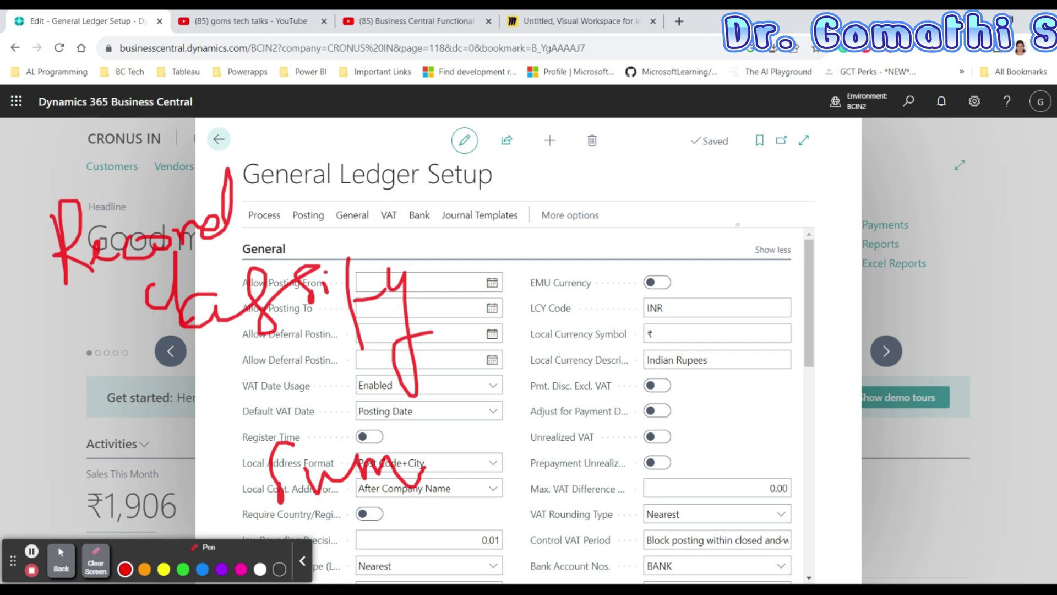
pyautogui.click(96, 563)
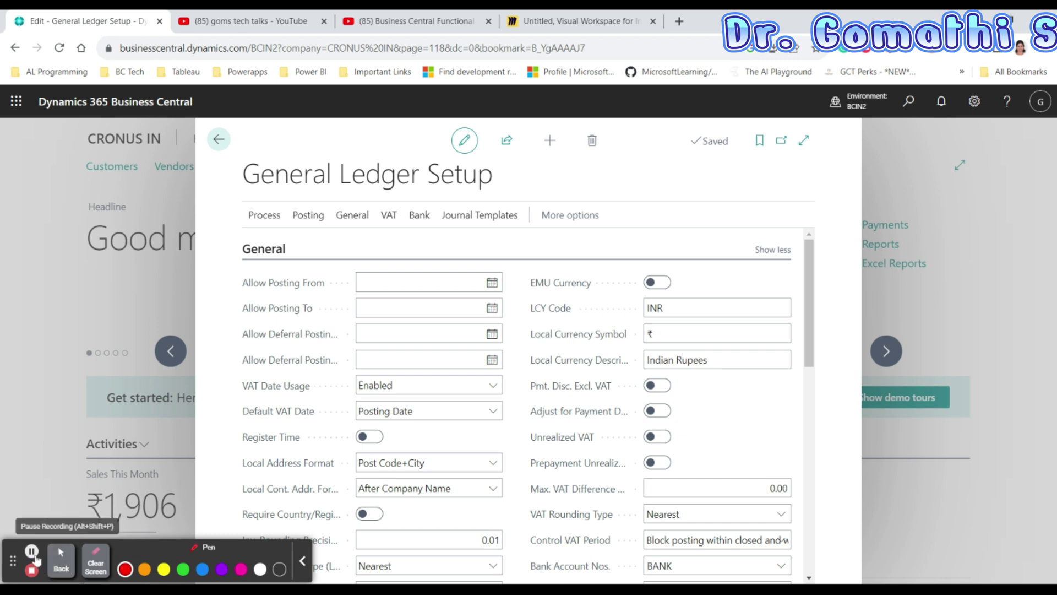
pyautogui.click(62, 559)
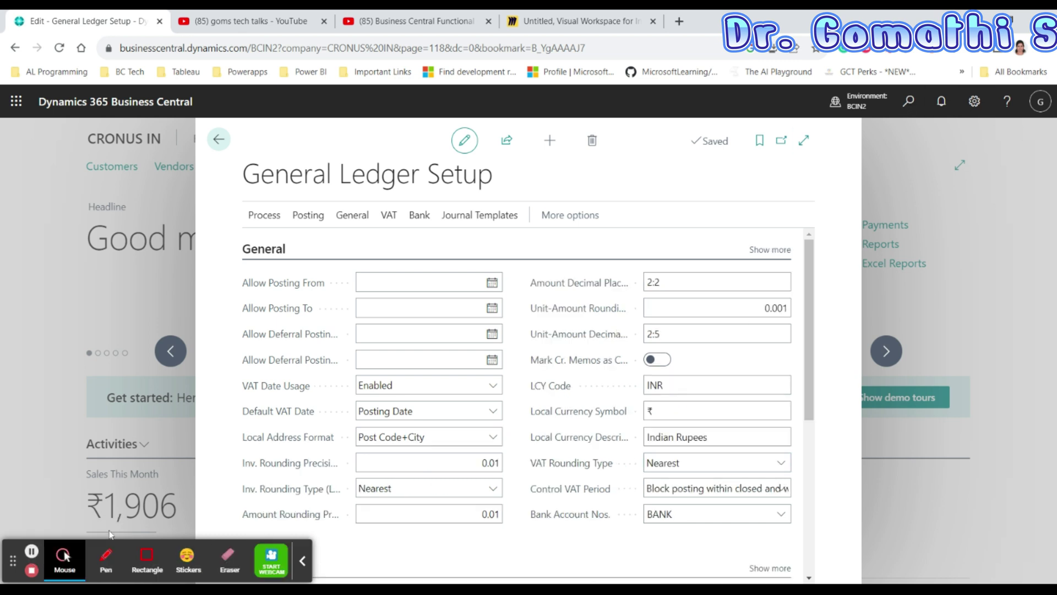
# Circle the search control in the Business Central header in red pen, and clear the marking
pyautogui.click(94, 562)
pyautogui.moveTo(888, 92)
pyautogui.mouseDown()
pyautogui.moveTo(910, 128)
pyautogui.moveTo(909, 86)
pyautogui.mouseUp()
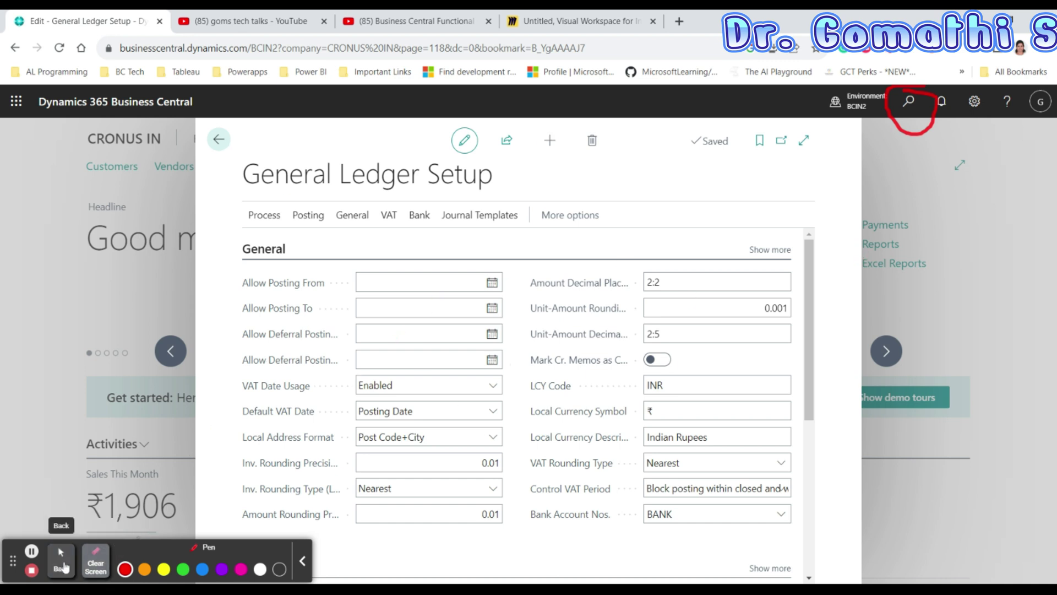
pyautogui.click(95, 562)
pyautogui.click(61, 561)
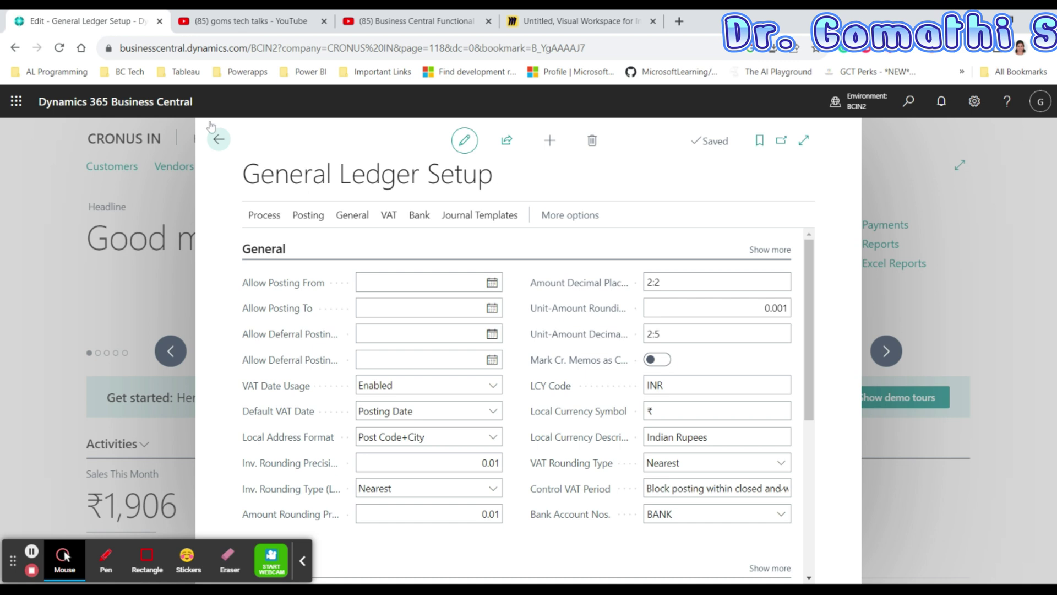
# Draw a red pen annotation beside the General Ledger Setup page, and return to the normal mouse pointer
pyautogui.click(106, 557)
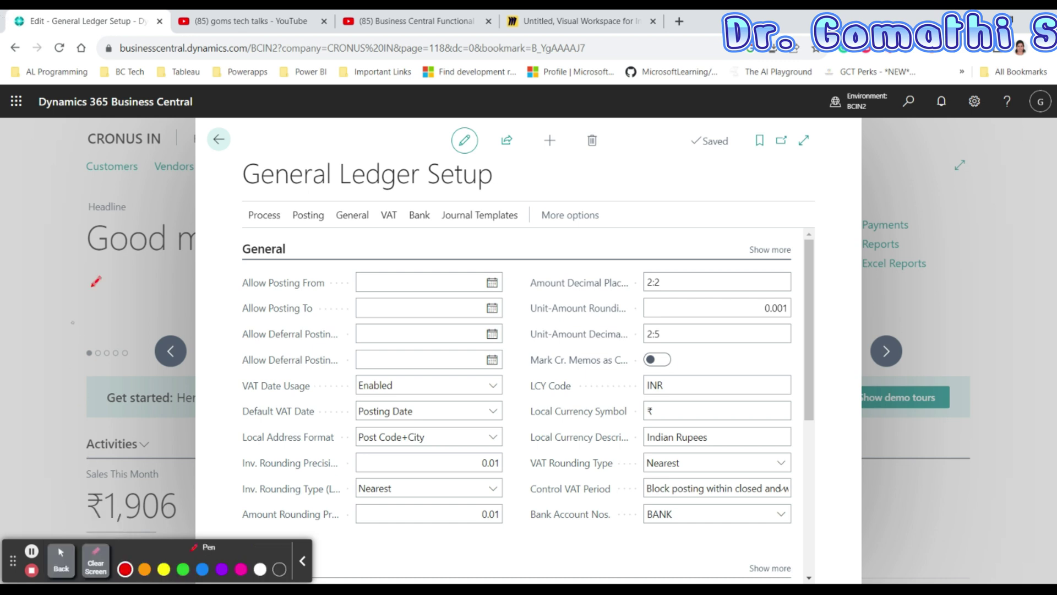
pyautogui.moveTo(70, 266)
pyautogui.mouseDown()
pyautogui.moveTo(82, 278)
pyautogui.moveTo(182, 275)
pyautogui.mouseUp()
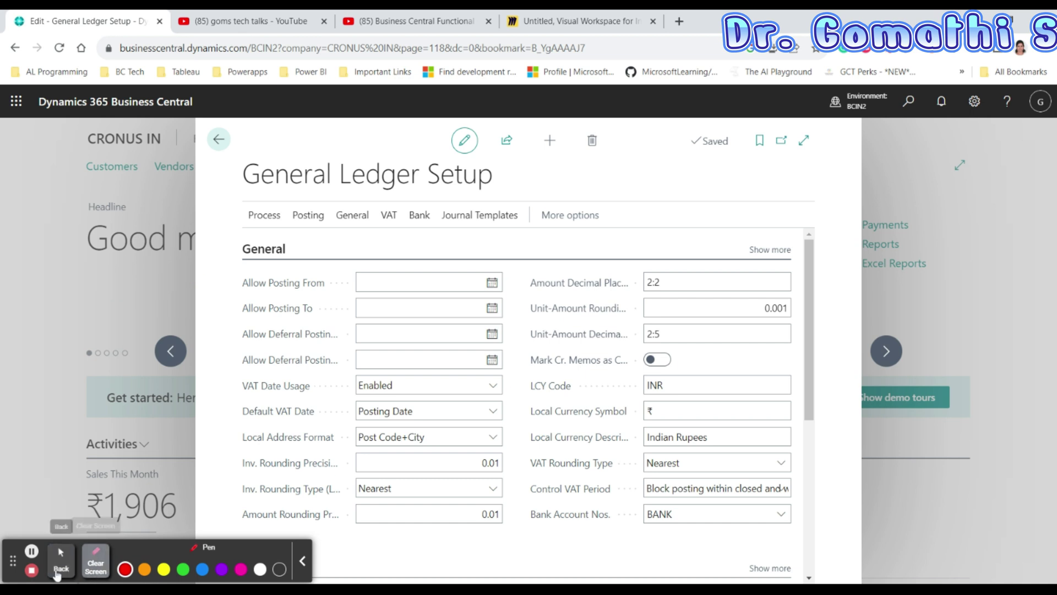
pyautogui.click(62, 559)
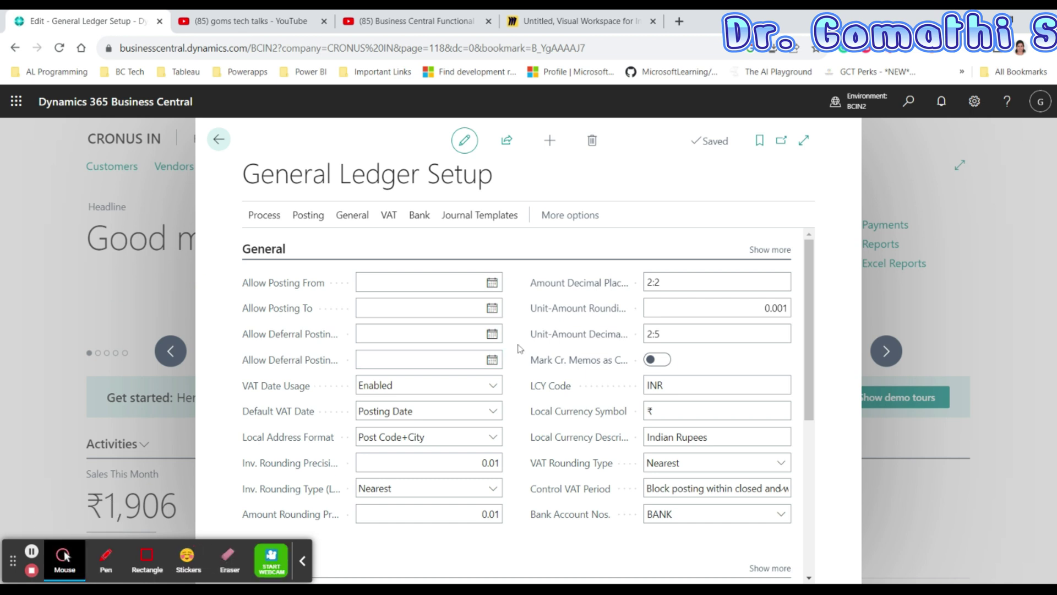
# Frame the General section in red pen with an arrow to the handwritten label "fast tab", and clear the marking
pyautogui.scroll(-2, 519, 348)
pyautogui.scroll(2, 520, 348)
pyautogui.scroll(-2, 519, 348)
pyautogui.scroll(2, 519, 348)
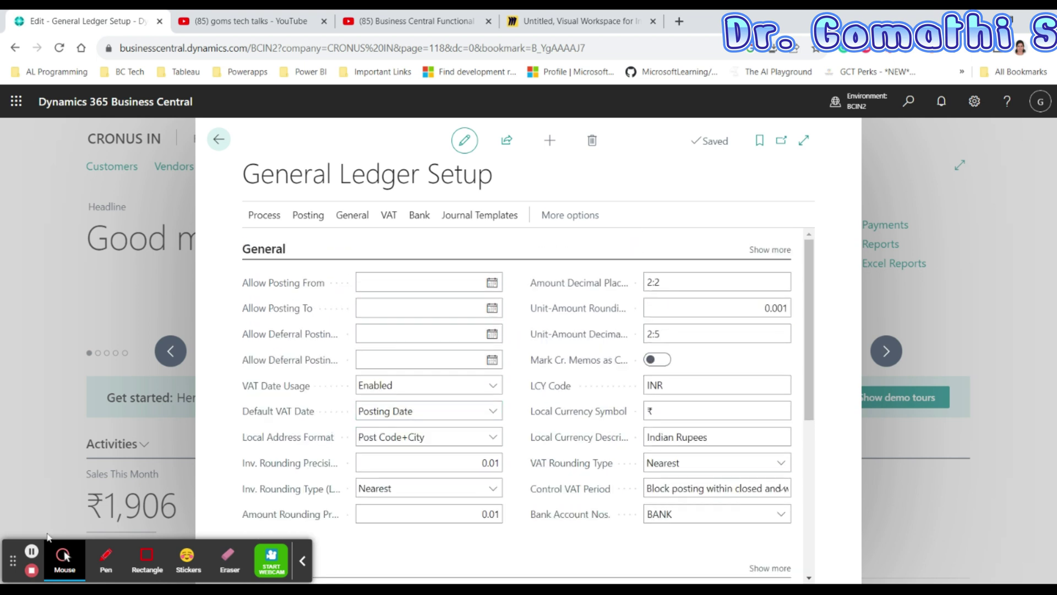
pyautogui.click(106, 559)
pyautogui.moveTo(282, 233)
pyautogui.mouseDown()
pyautogui.moveTo(223, 294)
pyautogui.moveTo(214, 523)
pyautogui.moveTo(750, 532)
pyautogui.moveTo(822, 405)
pyautogui.mouseUp()
pyautogui.moveTo(826, 317)
pyautogui.mouseDown()
pyautogui.moveTo(242, 254)
pyautogui.moveTo(190, 260)
pyautogui.mouseUp()
pyautogui.moveTo(628, 259); pyautogui.dragTo(722, 192)
pyautogui.moveTo(691, 190)
pyautogui.mouseDown()
pyautogui.moveTo(728, 198)
pyautogui.moveTo(726, 208)
pyautogui.mouseUp()
pyautogui.moveTo(788, 138)
pyautogui.mouseDown()
pyautogui.moveTo(760, 208)
pyautogui.moveTo(793, 176)
pyautogui.moveTo(826, 165)
pyautogui.moveTo(936, 155)
pyautogui.moveTo(958, 172)
pyautogui.moveTo(1016, 154)
pyautogui.moveTo(975, 175)
pyautogui.mouseUp()
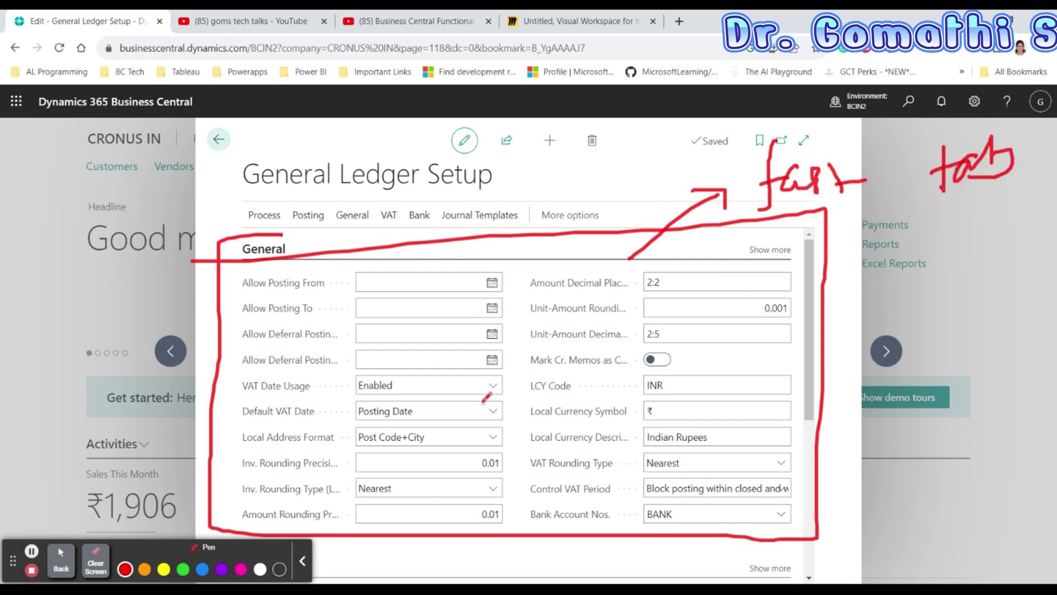
pyautogui.scroll(-3, 486, 398)
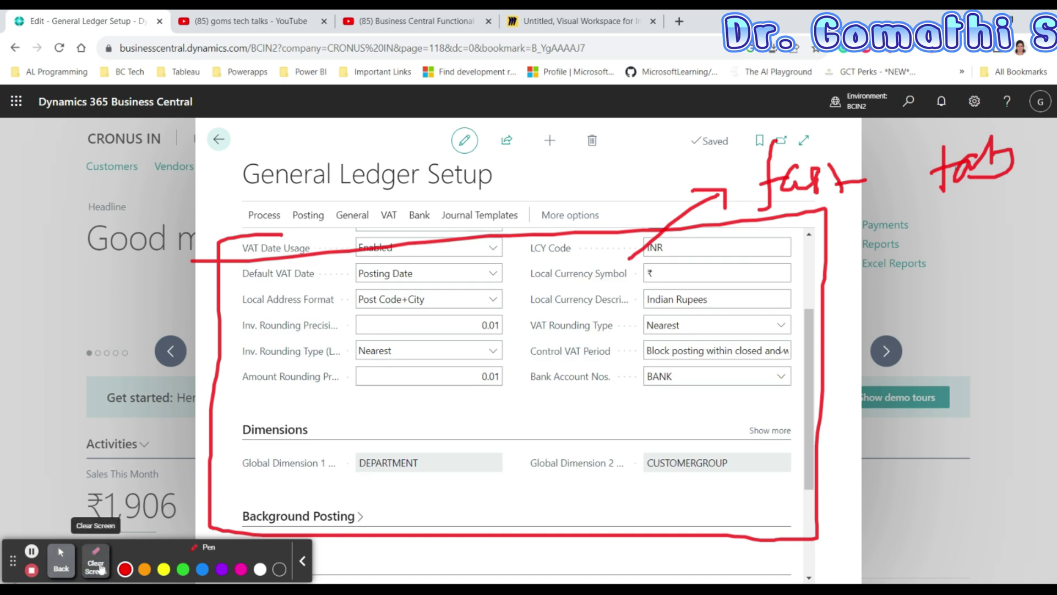
pyautogui.click(57, 572)
pyautogui.scroll(3, 266, 248)
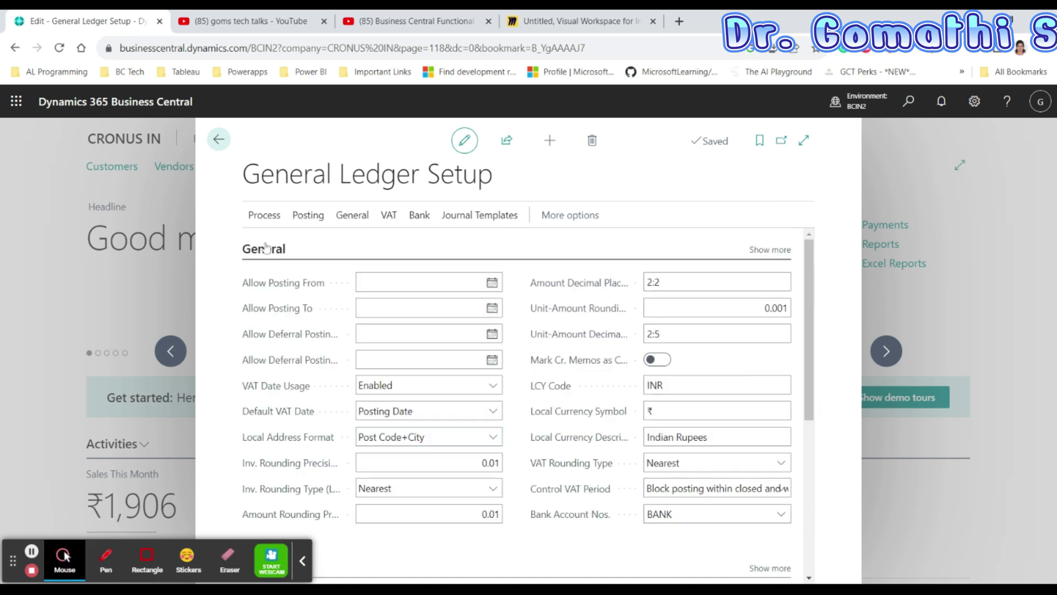
# Frame the Dimensions, Background Posting, Reporting and Application sections in red pen, and clear the marking
pyautogui.scroll(-5, 347, 335)
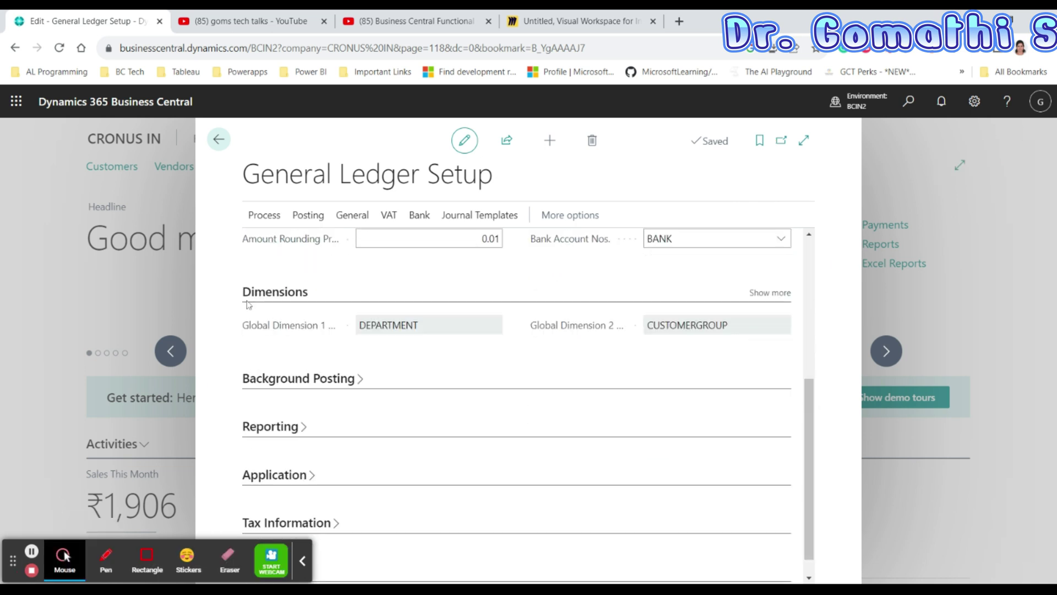
pyautogui.click(106, 558)
pyautogui.moveTo(334, 271)
pyautogui.mouseDown()
pyautogui.moveTo(233, 255)
pyautogui.moveTo(518, 337)
pyautogui.moveTo(785, 263)
pyautogui.moveTo(318, 264)
pyautogui.mouseUp()
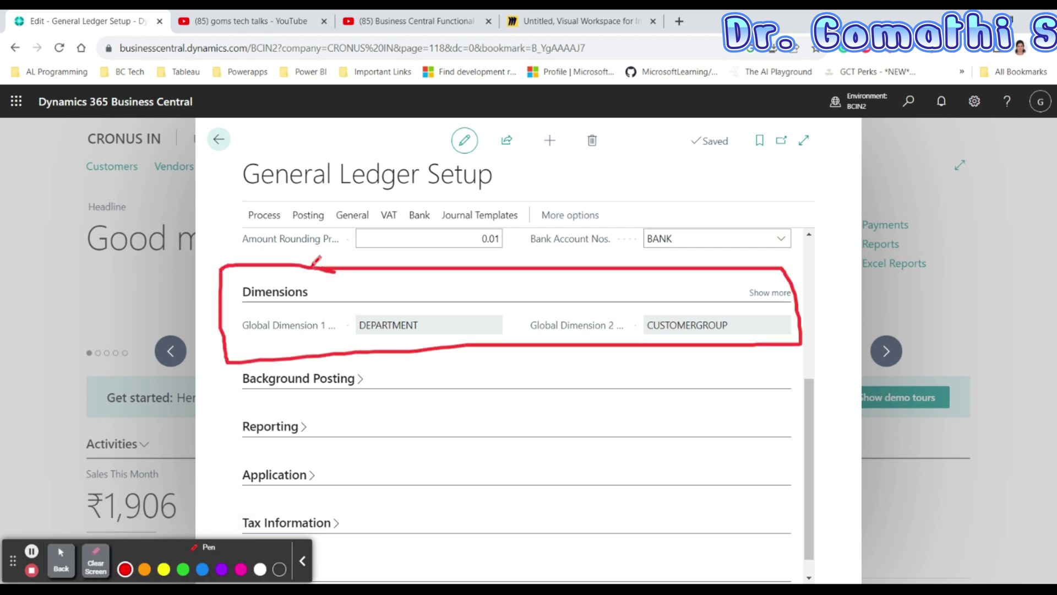
pyautogui.moveTo(319, 360)
pyautogui.mouseDown()
pyautogui.moveTo(187, 364)
pyautogui.moveTo(427, 413)
pyautogui.moveTo(771, 413)
pyautogui.moveTo(606, 348)
pyautogui.mouseUp()
pyautogui.moveTo(324, 414)
pyautogui.mouseDown()
pyautogui.moveTo(210, 414)
pyautogui.moveTo(570, 462)
pyautogui.moveTo(794, 418)
pyautogui.moveTo(677, 410)
pyautogui.mouseUp()
pyautogui.moveTo(533, 466); pyautogui.dragTo(300, 456)
pyautogui.moveTo(232, 448)
pyautogui.mouseDown()
pyautogui.moveTo(441, 496)
pyautogui.moveTo(914, 447)
pyautogui.moveTo(695, 449)
pyautogui.mouseUp()
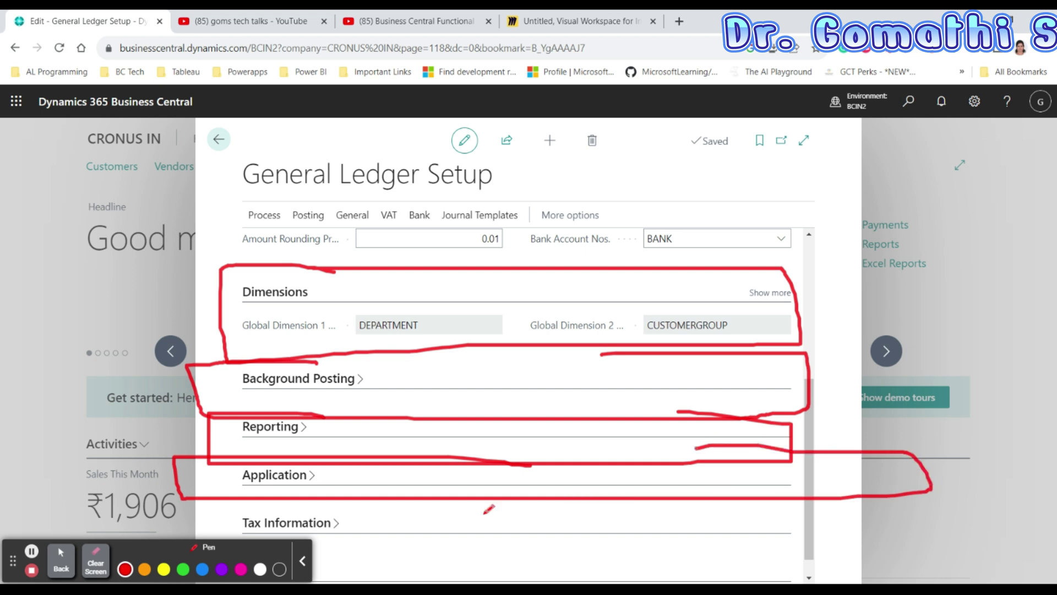
pyautogui.click(94, 573)
pyautogui.click(61, 559)
# Collapse the annotation toolbar and review the General Ledger Setup sections from General through TCS
pyautogui.scroll(-1, 583, 465)
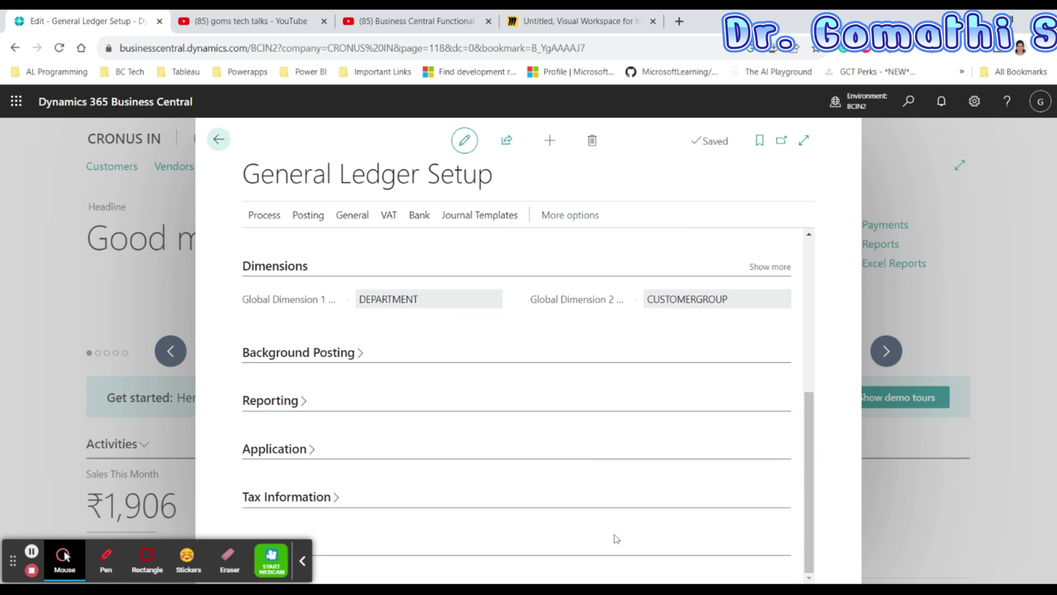
pyautogui.click(302, 560)
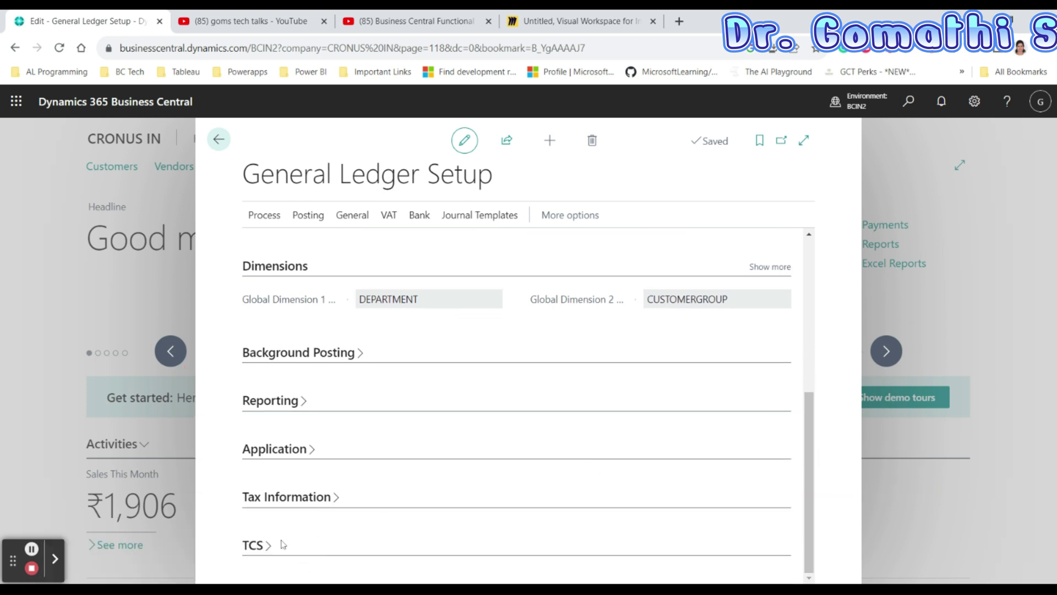
pyautogui.scroll(5, 448, 548)
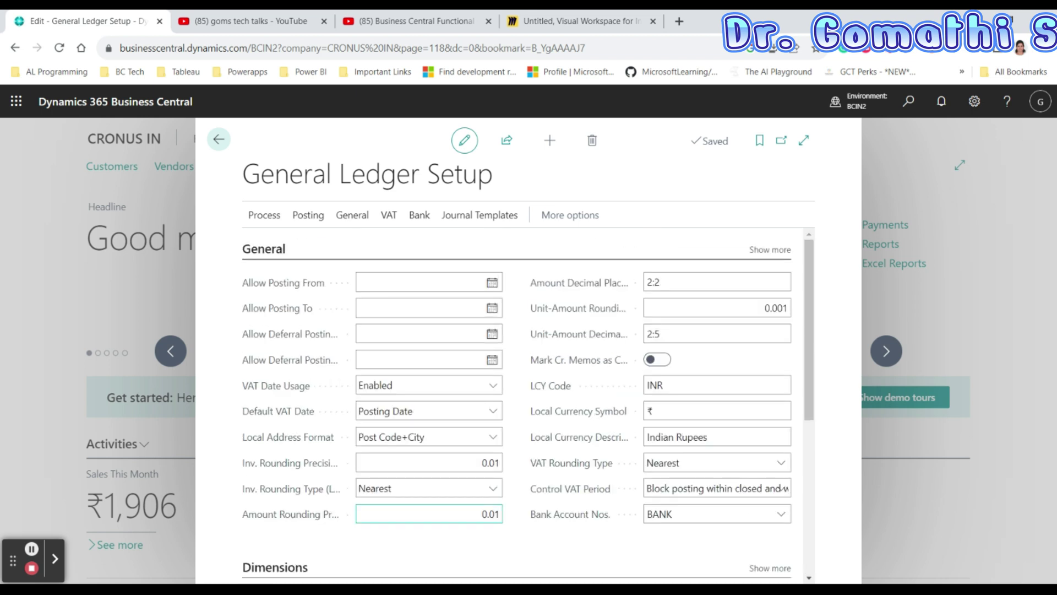
pyautogui.click(467, 488)
pyautogui.scroll(-1, 467, 487)
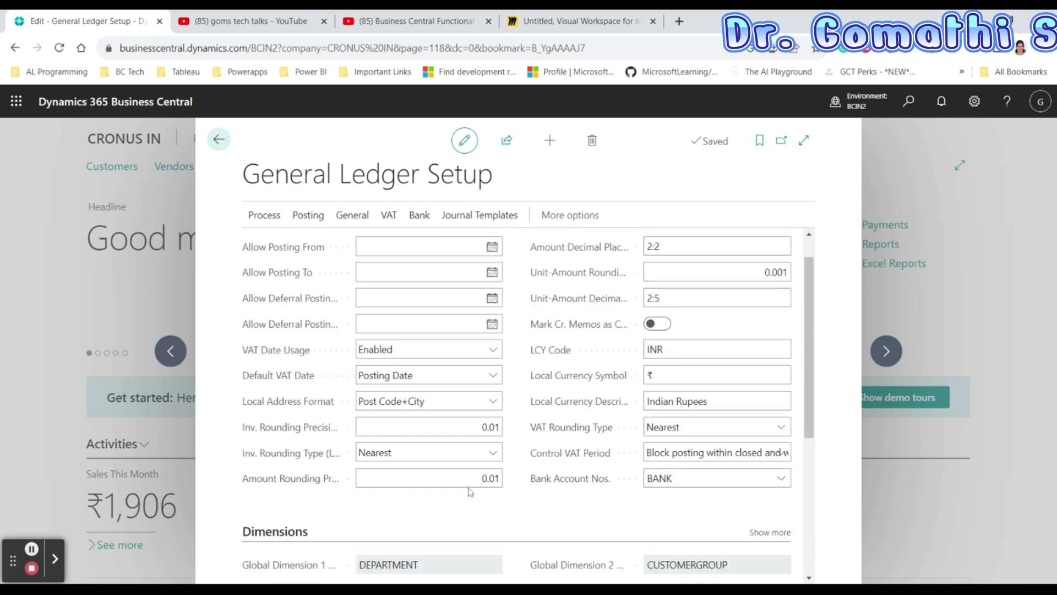
pyautogui.scroll(1, 467, 488)
pyautogui.scroll(-4, 467, 484)
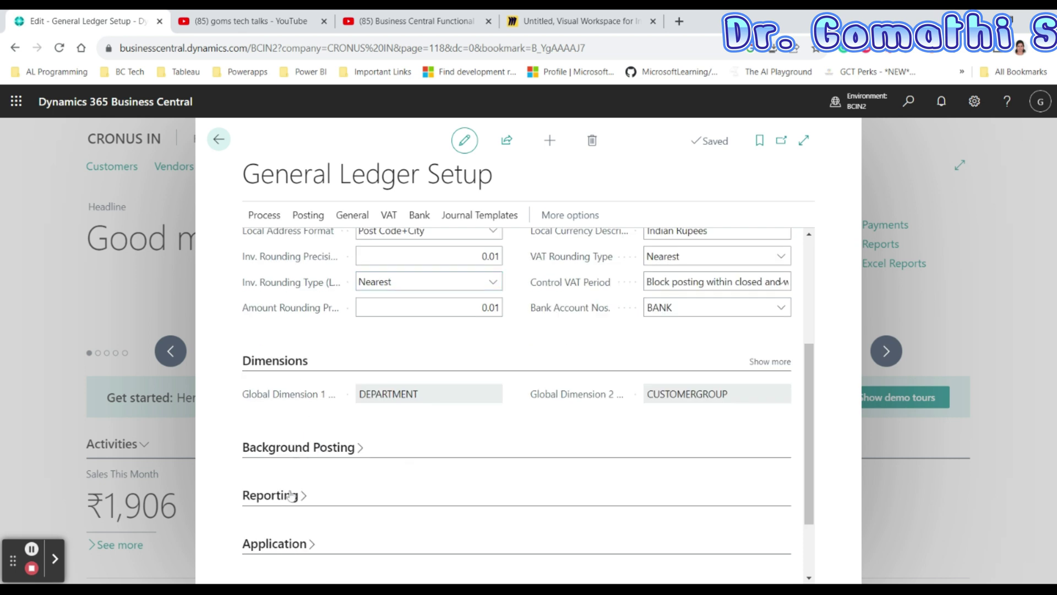
pyautogui.scroll(-2, 302, 462)
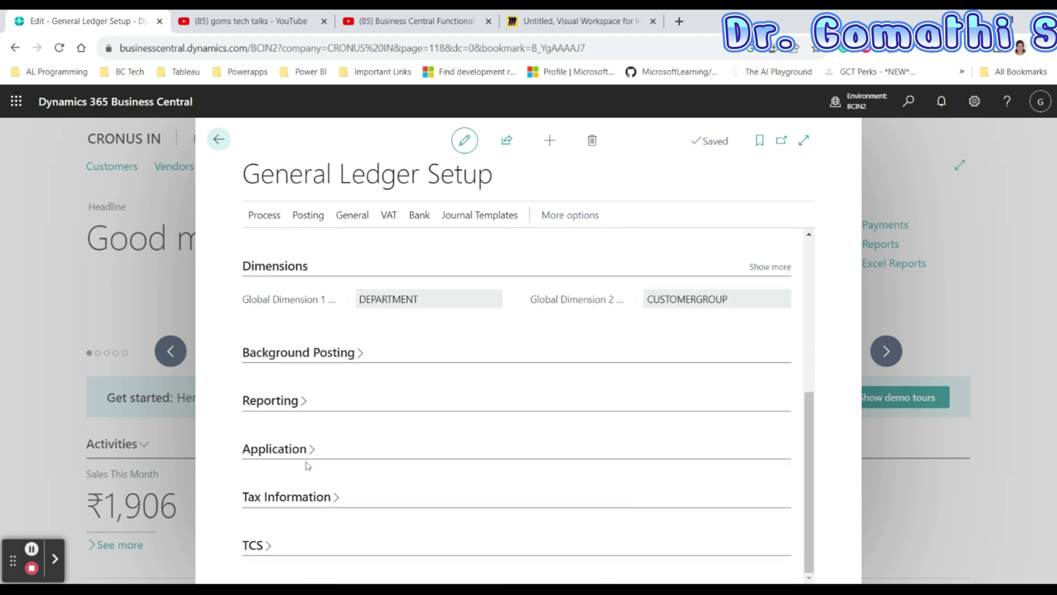
pyautogui.scroll(6, 479, 522)
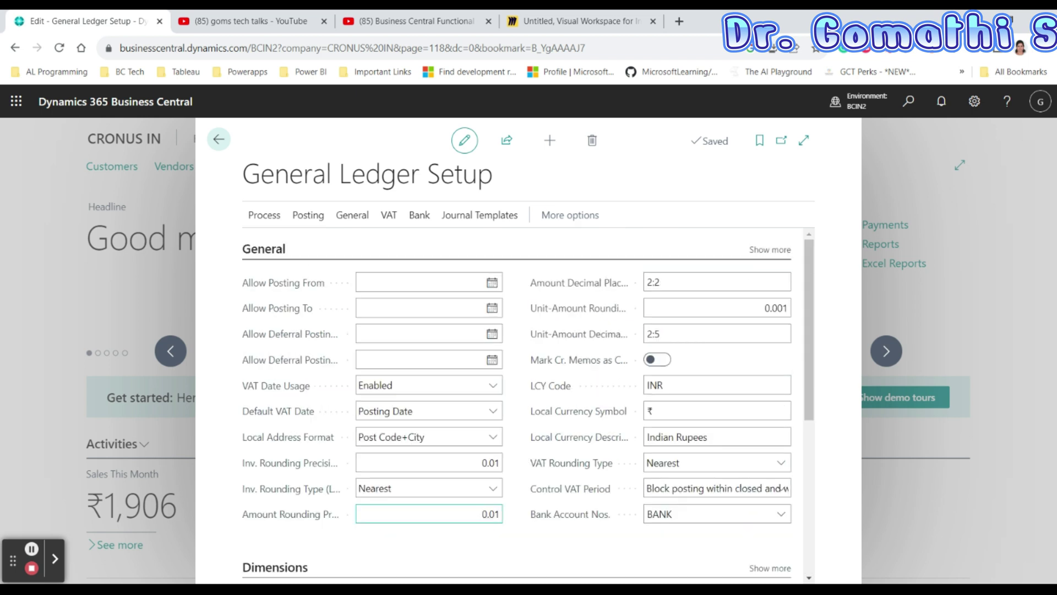
# Restore the annotation toolbar, mark the General section and its Show more option in red pen, and clear the marking
pyautogui.click(55, 560)
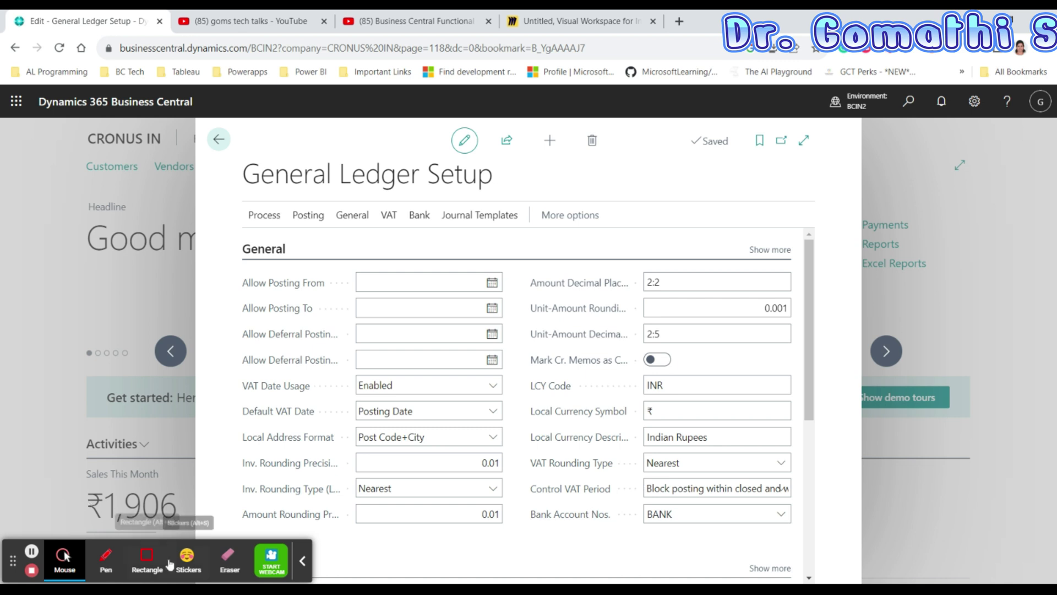
pyautogui.click(106, 561)
pyautogui.moveTo(367, 238)
pyautogui.mouseDown()
pyautogui.moveTo(258, 253)
pyautogui.moveTo(230, 355)
pyautogui.moveTo(284, 542)
pyautogui.moveTo(799, 531)
pyautogui.mouseUp()
pyautogui.moveTo(852, 509)
pyautogui.mouseDown()
pyautogui.moveTo(688, 226)
pyautogui.moveTo(278, 193)
pyautogui.mouseUp()
pyautogui.moveTo(793, 226)
pyautogui.mouseDown()
pyautogui.moveTo(729, 237)
pyautogui.moveTo(815, 237)
pyautogui.mouseUp()
pyautogui.click(96, 562)
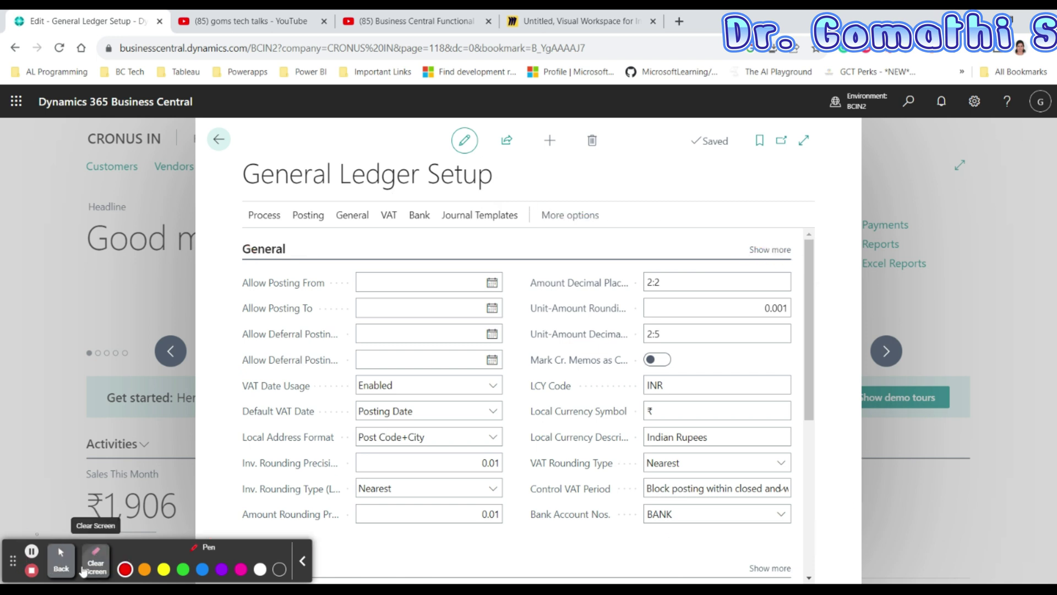
pyautogui.click(61, 561)
# Show the additional fields of the General section and look through them
pyautogui.click(771, 250)
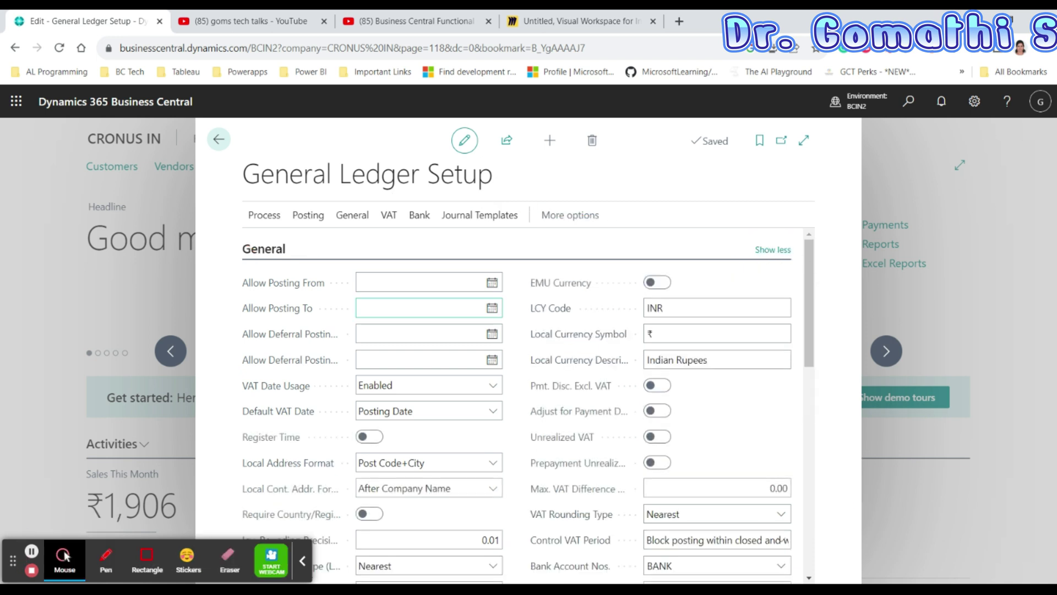
pyautogui.scroll(-3, 608, 377)
pyautogui.scroll(-3, 608, 374)
pyautogui.scroll(6, 644, 430)
pyautogui.scroll(-10, 325, 358)
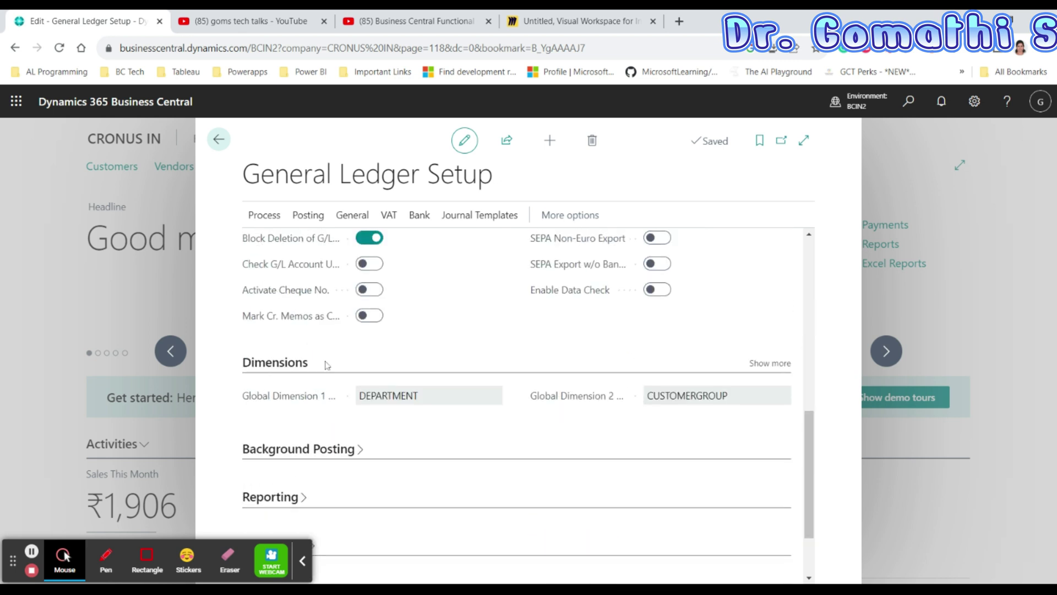
# Show the additional fields of the Dimensions section and expand the Background Posting section
pyautogui.click(757, 366)
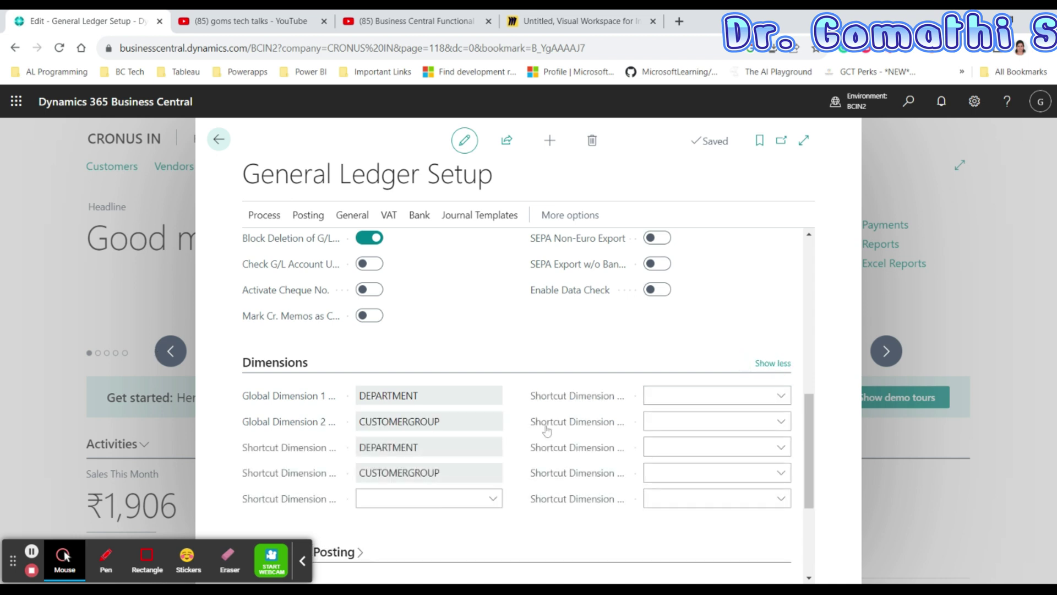
pyautogui.scroll(-3, 729, 437)
pyautogui.scroll(-1, 729, 437)
pyautogui.click(343, 357)
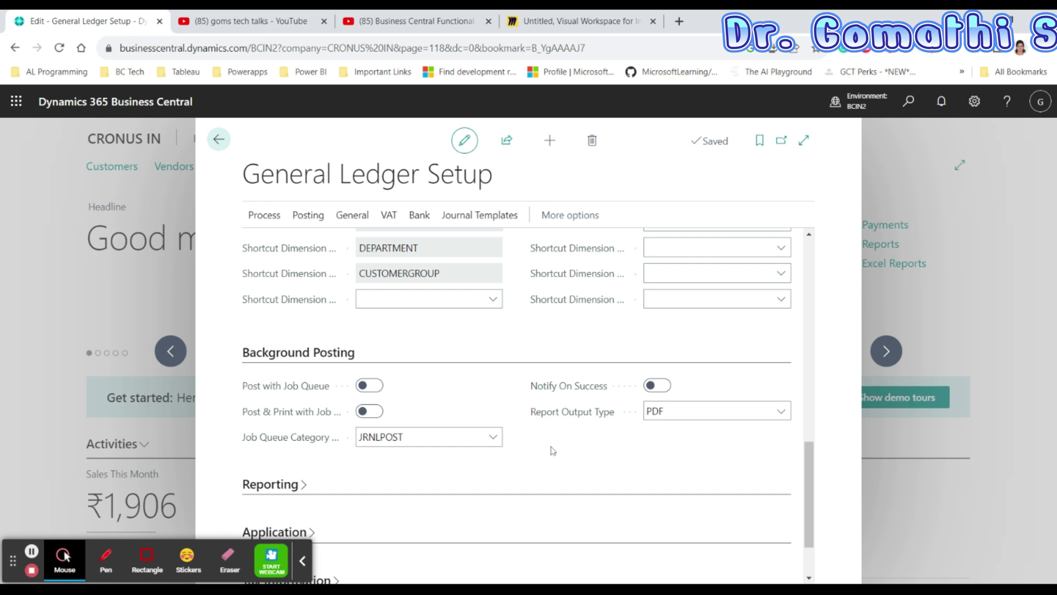
pyautogui.scroll(5, 553, 451)
pyautogui.scroll(5, 553, 450)
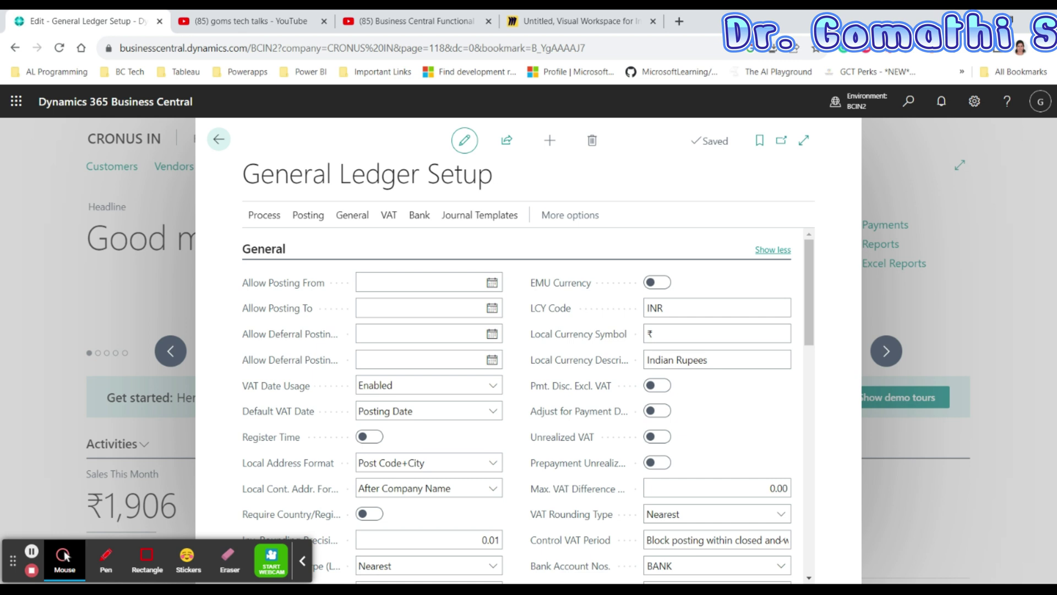
# Circle the Allow Posting From and Allow Posting To field labels in red pen, and look over the remaining General fields
pyautogui.click(108, 563)
pyautogui.moveTo(292, 271)
pyautogui.mouseDown()
pyautogui.moveTo(212, 275)
pyautogui.moveTo(215, 313)
pyautogui.moveTo(309, 325)
pyautogui.moveTo(347, 271)
pyautogui.moveTo(284, 269)
pyautogui.mouseUp()
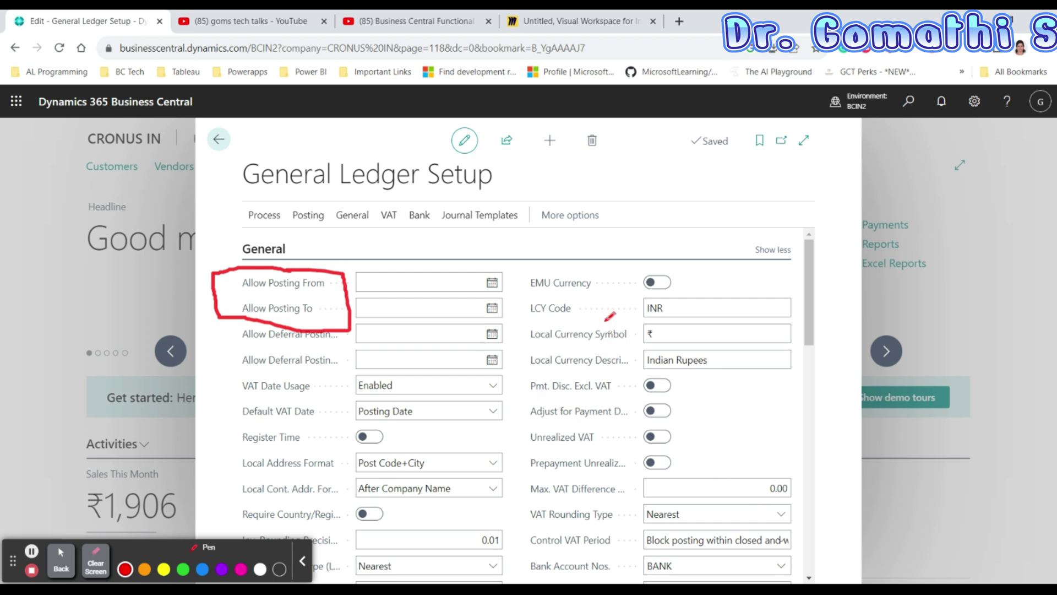
pyautogui.scroll(-1, 711, 416)
pyautogui.scroll(1, 767, 417)
pyautogui.scroll(-4, 760, 443)
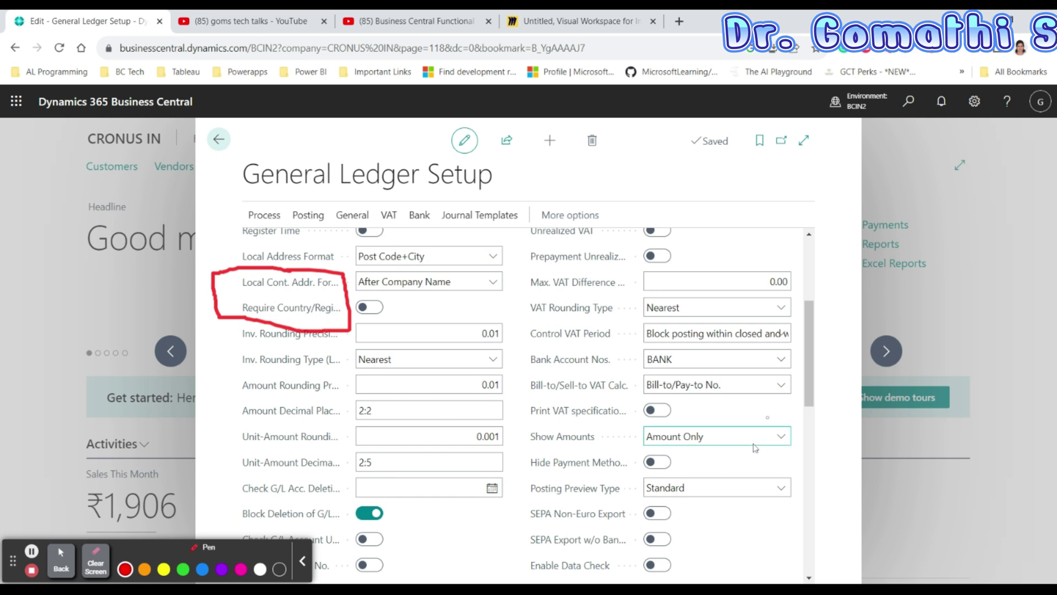
pyautogui.scroll(-3, 756, 447)
pyautogui.scroll(7, 756, 447)
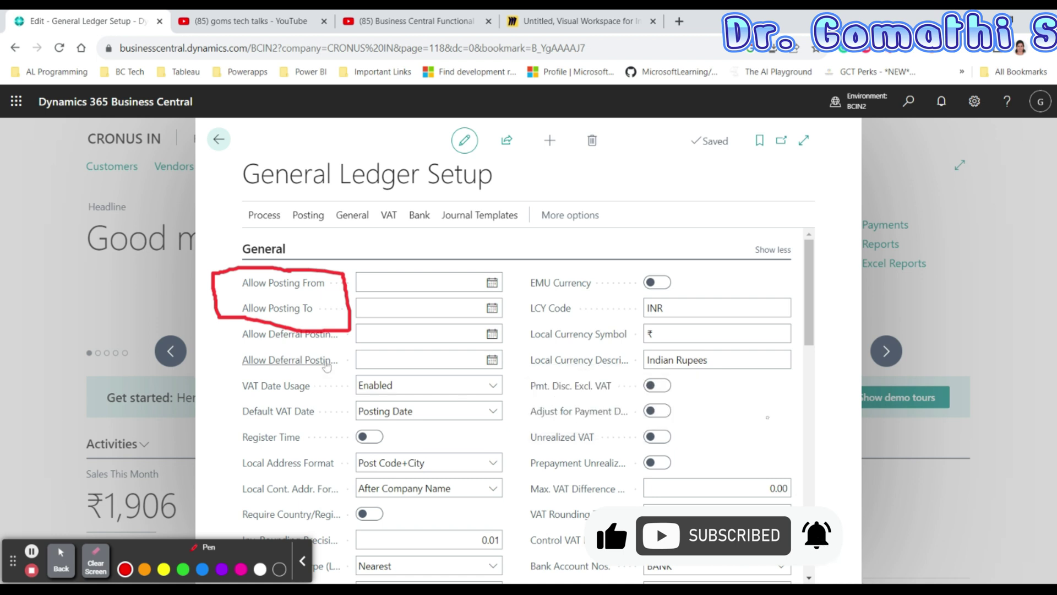
# Frame the Local Address Format field label in red pen, clear all markings, and return to the normal mouse pointer
pyautogui.scroll(-2, 260, 419)
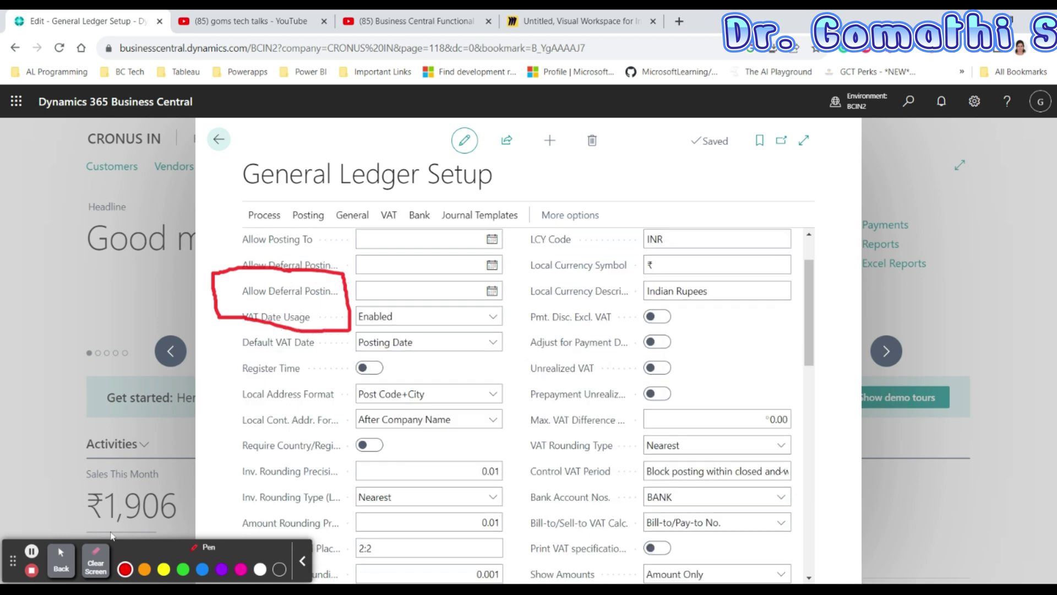
pyautogui.moveTo(311, 382)
pyautogui.mouseDown()
pyautogui.moveTo(227, 383)
pyautogui.moveTo(230, 434)
pyautogui.moveTo(261, 418)
pyautogui.moveTo(347, 412)
pyautogui.moveTo(349, 383)
pyautogui.moveTo(320, 371)
pyautogui.mouseUp()
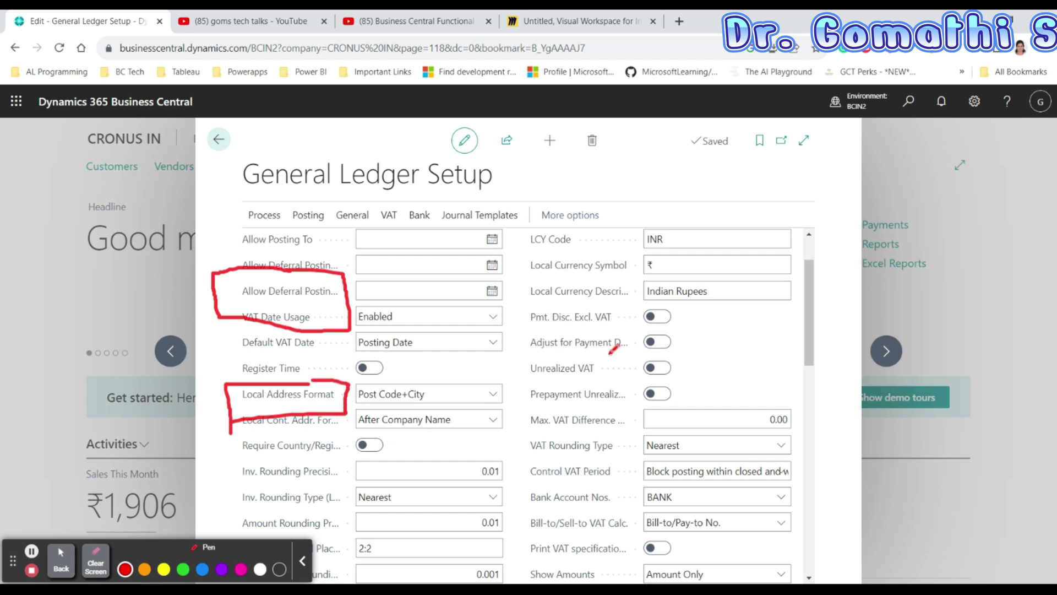
pyautogui.scroll(1, 585, 337)
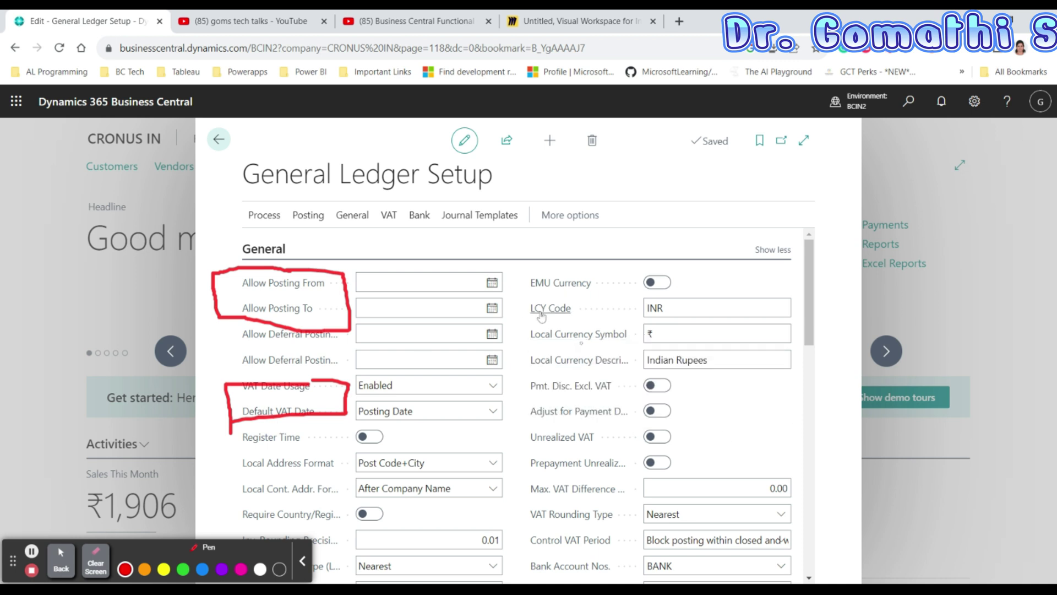
pyautogui.click(95, 561)
pyautogui.click(50, 562)
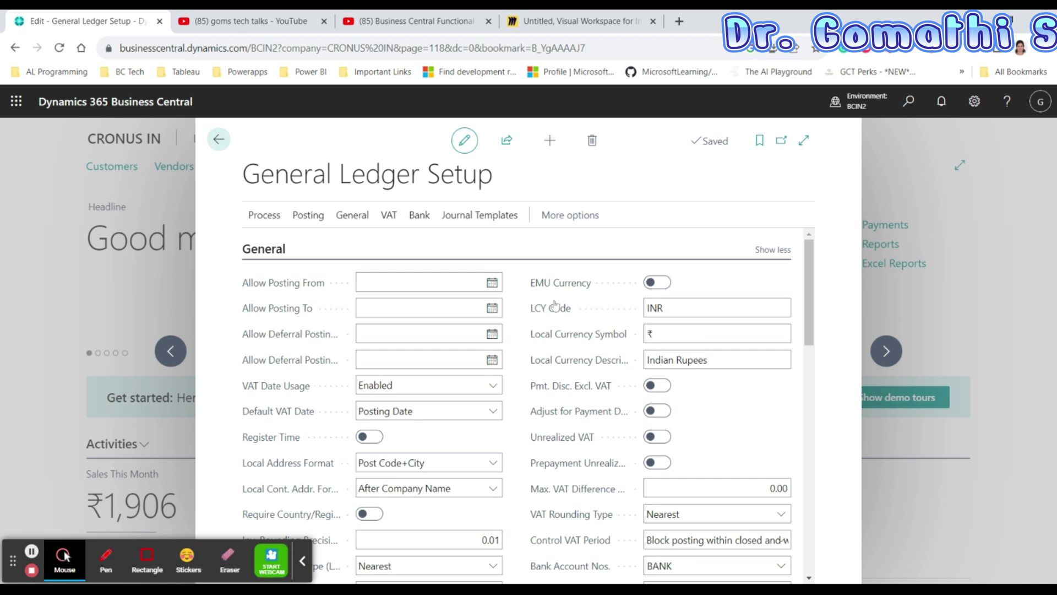
# Tick LCY Code, Inv. Rounding Precision and Type, Amount Rounding Precision and Amount Decimal Places in red pen, and clear the ticks
pyautogui.moveTo(515, 312)
pyautogui.mouseDown()
pyautogui.moveTo(521, 320)
pyautogui.moveTo(551, 303)
pyautogui.mouseUp()
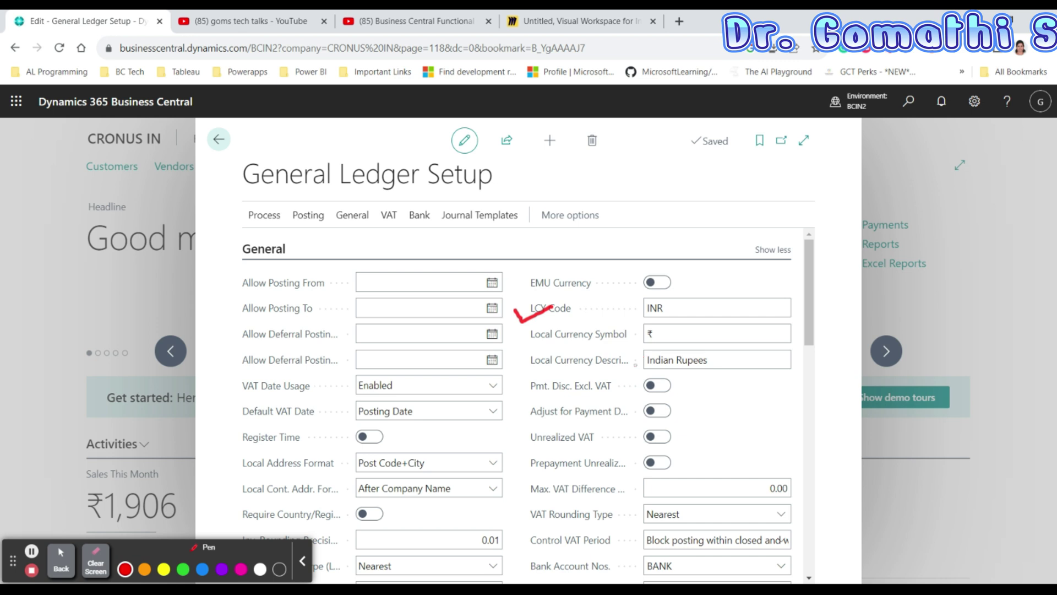
pyautogui.scroll(-1, 635, 363)
pyautogui.scroll(-1, 636, 364)
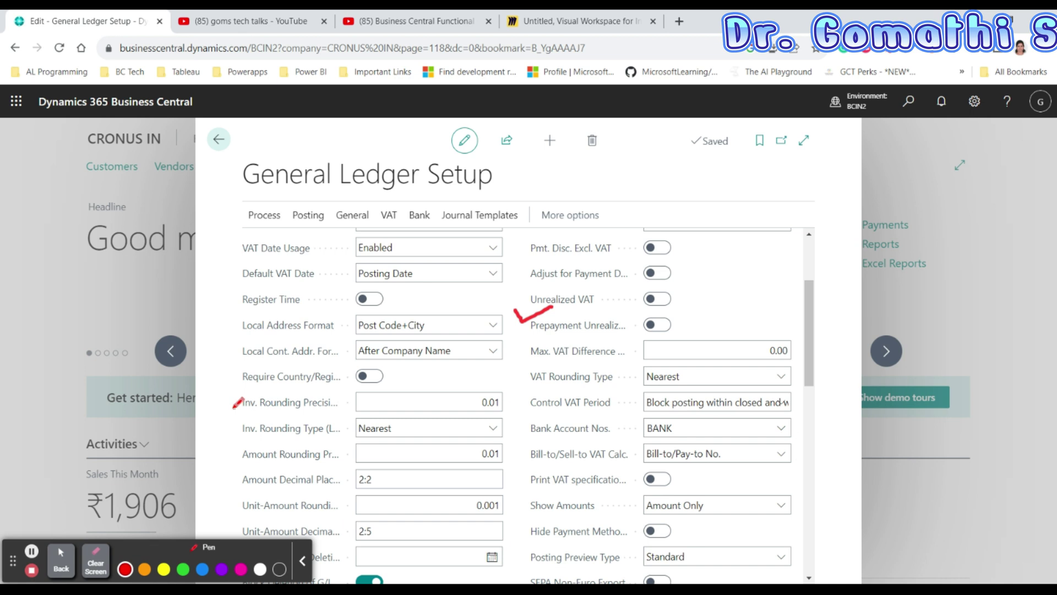
pyautogui.moveTo(229, 406); pyautogui.dragTo(276, 398)
pyautogui.moveTo(225, 435); pyautogui.dragTo(276, 412)
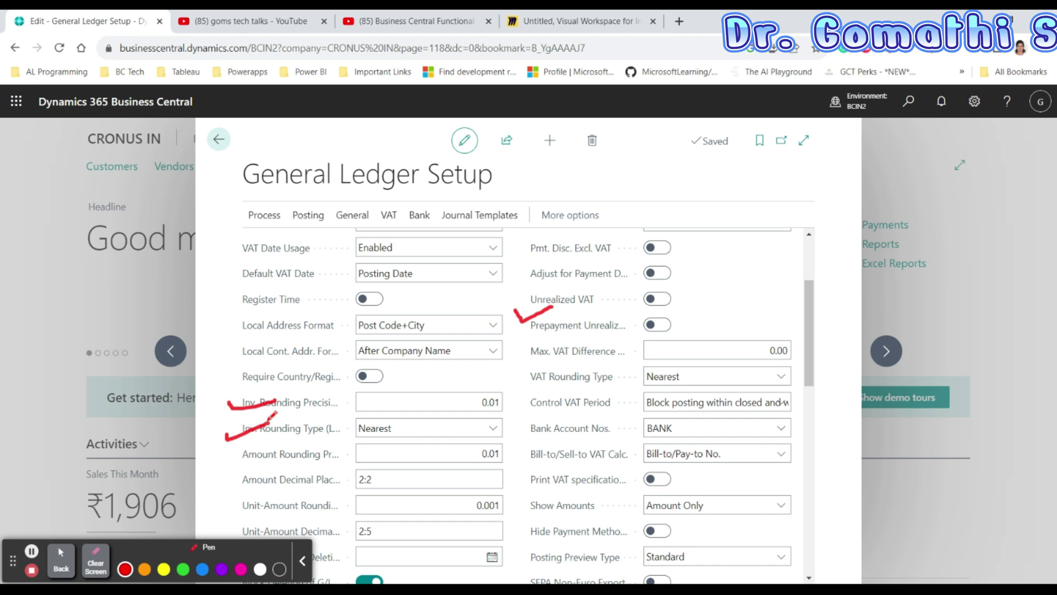
pyautogui.moveTo(225, 461)
pyautogui.mouseDown()
pyautogui.moveTo(264, 447)
pyautogui.moveTo(274, 460)
pyautogui.mouseUp()
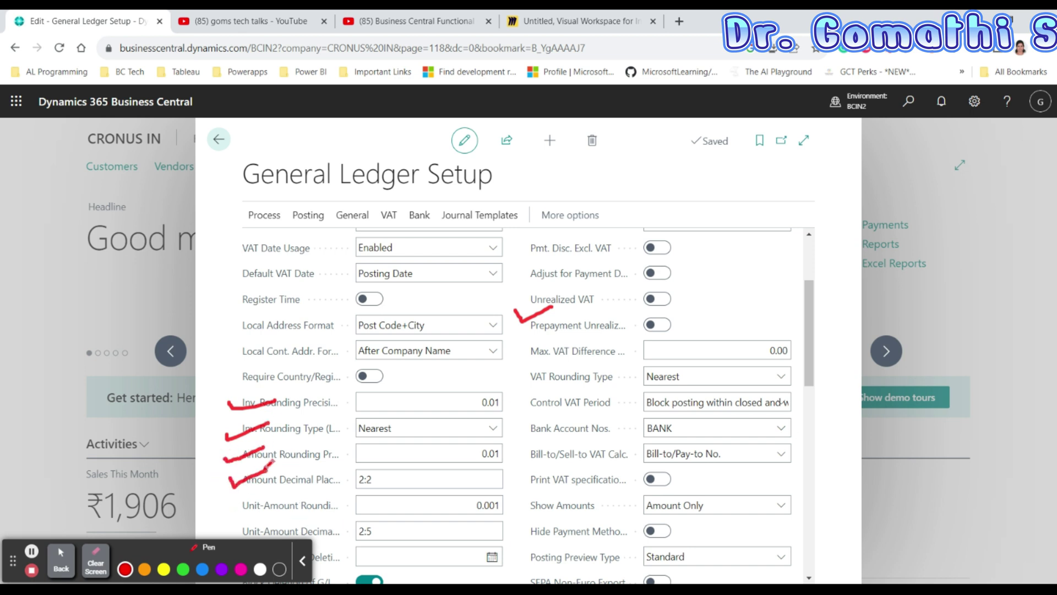
pyautogui.scroll(-1, 264, 457)
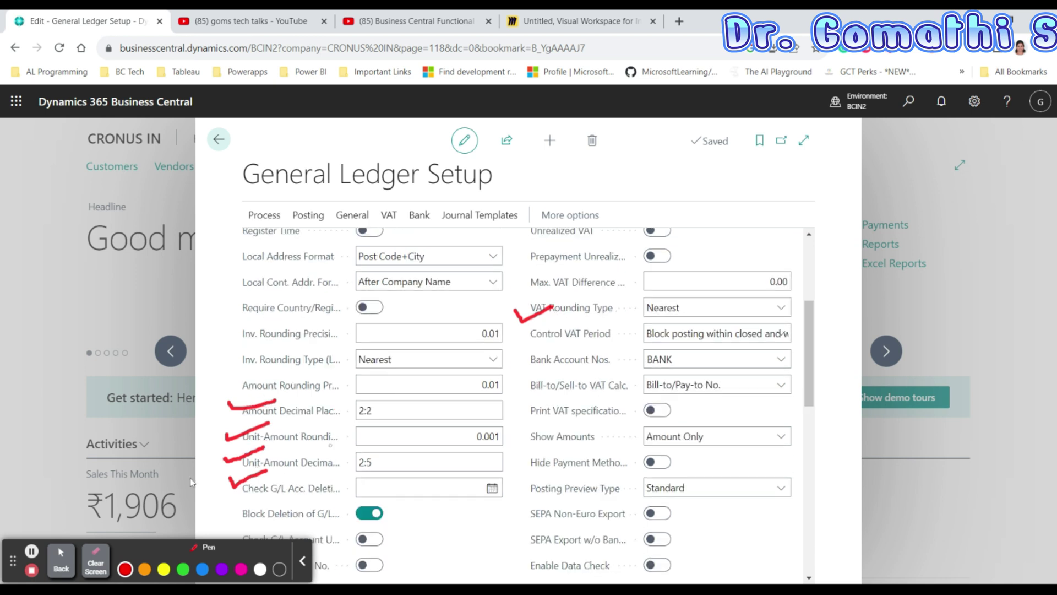
pyautogui.scroll(2, 610, 385)
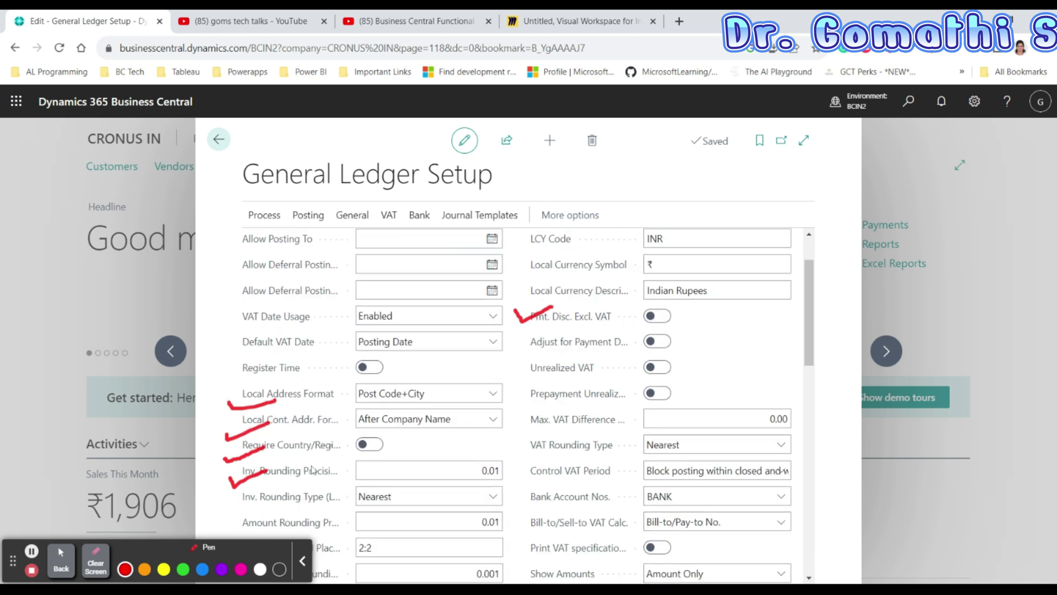
pyautogui.click(96, 559)
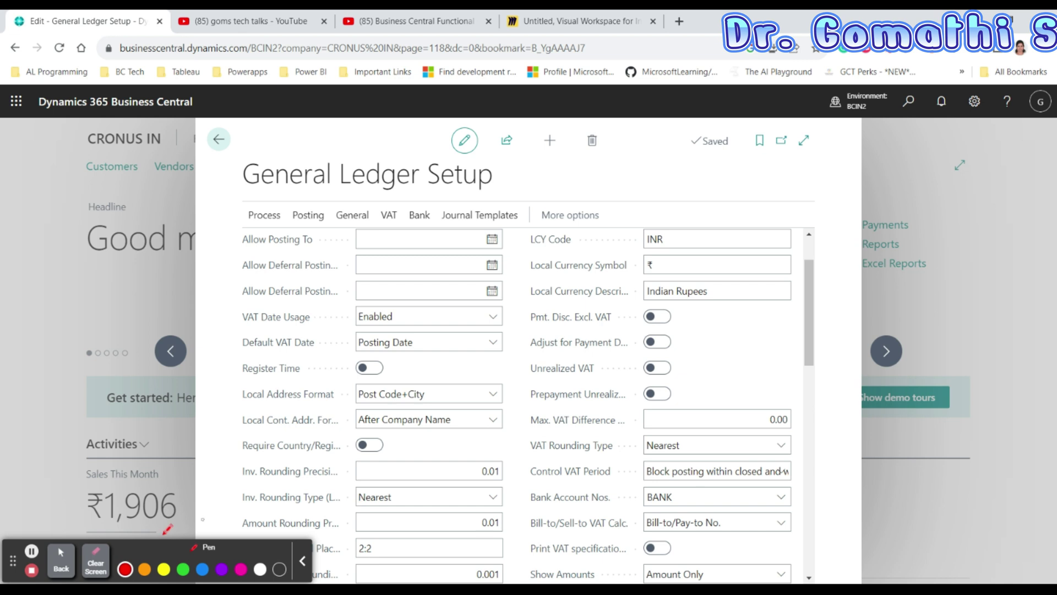
# Mark the Unit-Amount Rounding field of the General section in red pen and clear the mark
pyautogui.scroll(-2, 244, 444)
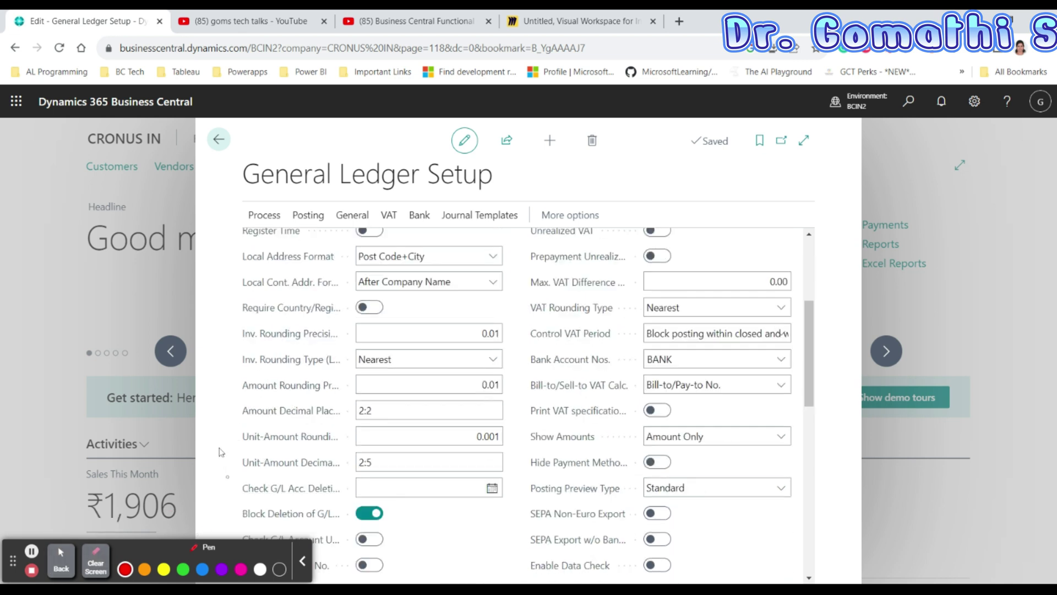
pyautogui.moveTo(221, 451); pyautogui.dragTo(250, 460)
pyautogui.click(252, 438)
pyautogui.moveTo(255, 439)
pyautogui.scroll(3, 564, 365)
pyautogui.scroll(2, 564, 365)
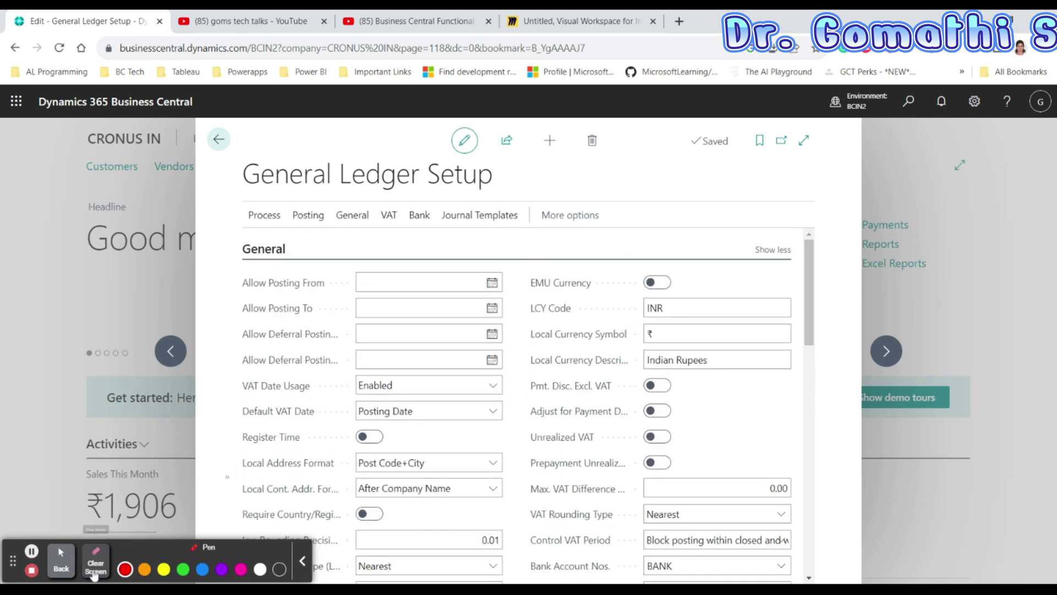
pyautogui.click(106, 559)
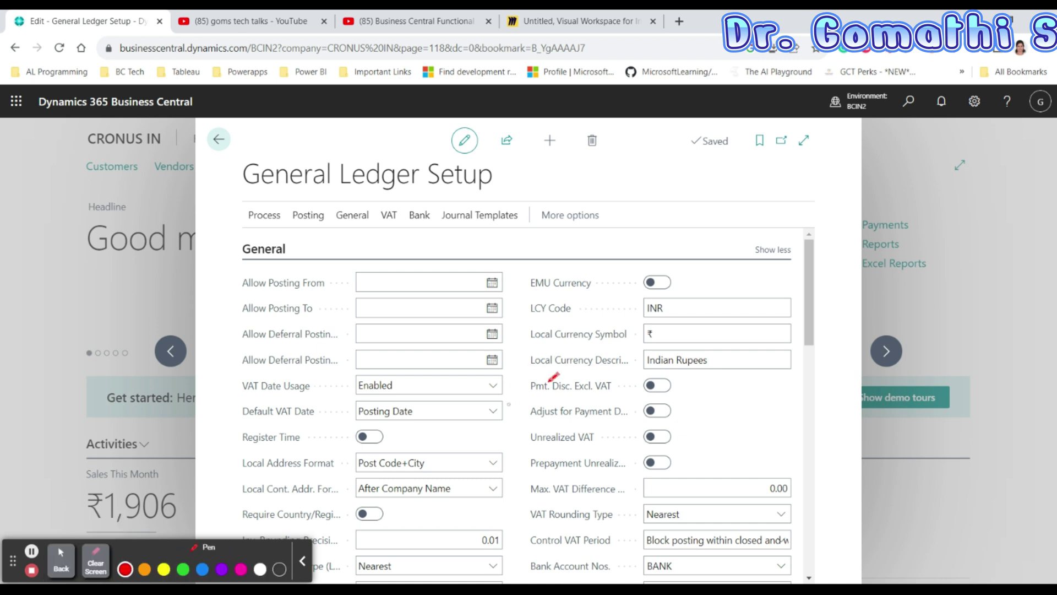
# Tick the Local Currency Symbol and Control VAT Period fields in red pen and clear the ticks
pyautogui.moveTo(520, 330); pyautogui.dragTo(581, 321)
pyautogui.scroll(-4, 607, 364)
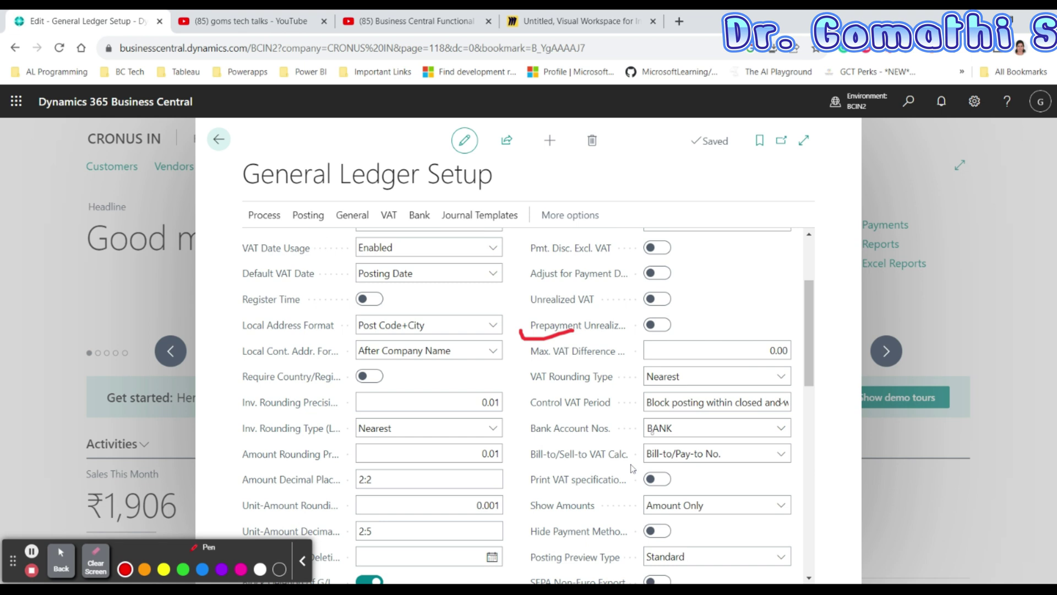
pyautogui.scroll(-3, 632, 468)
pyautogui.scroll(4, 632, 468)
pyautogui.moveTo(522, 405); pyautogui.dragTo(567, 387)
pyautogui.click(95, 561)
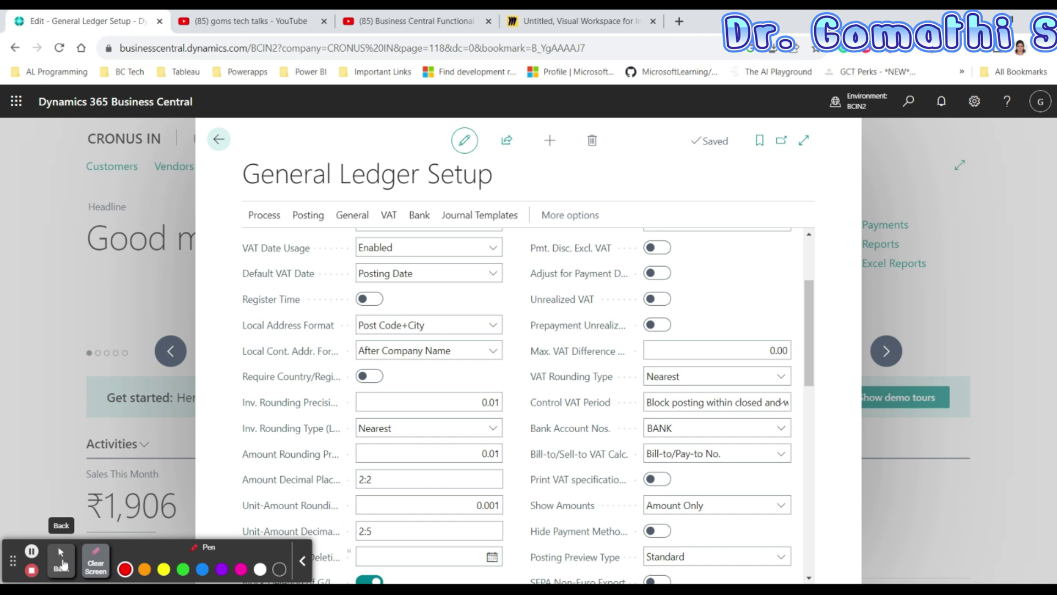
# Tick Bank Account Nos. and Enable Data Check in red pen, clear the ticks, and return to the normal mouse pointer
pyautogui.scroll(-2, 526, 394)
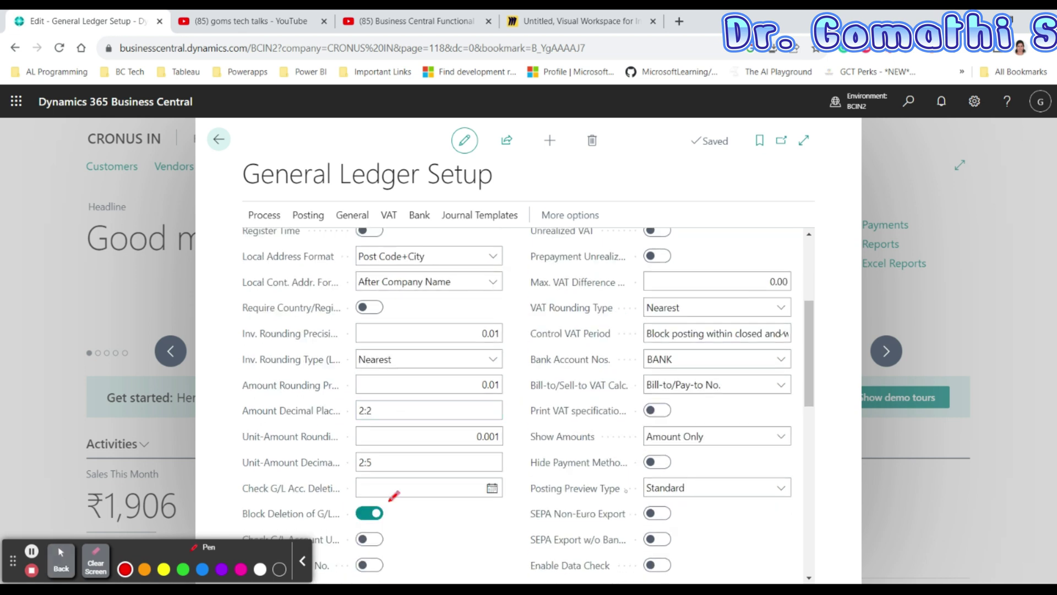
pyautogui.scroll(-2, 521, 429)
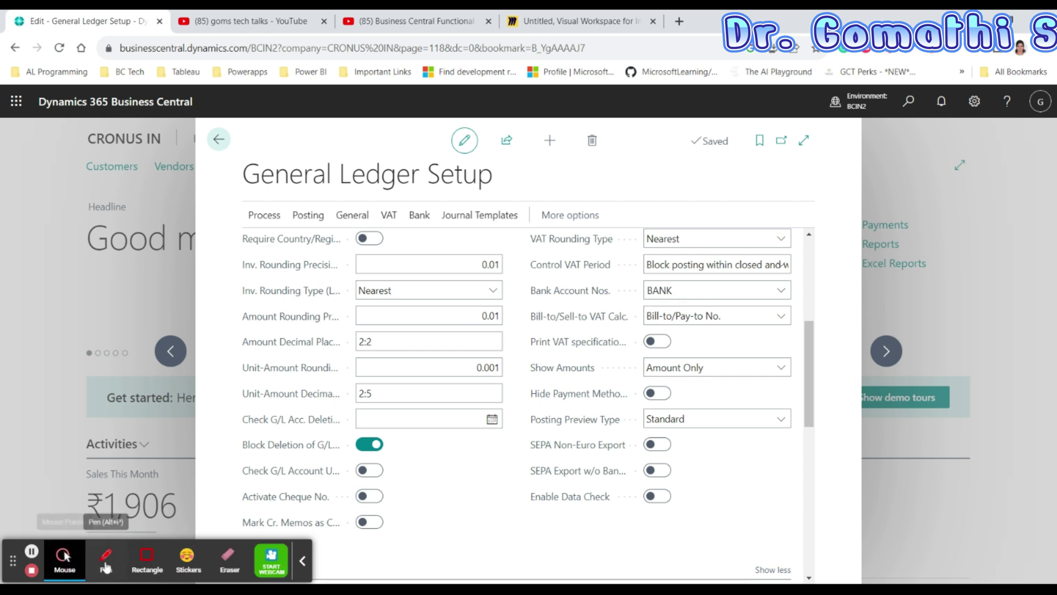
pyautogui.moveTo(516, 296); pyautogui.dragTo(560, 281)
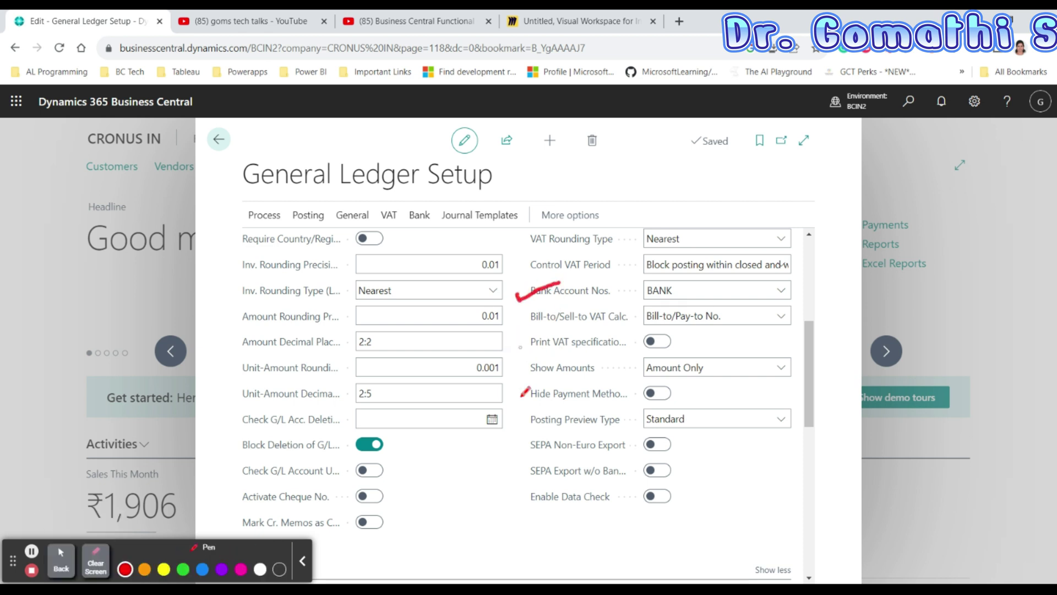
pyautogui.scroll(-1, 709, 507)
pyautogui.scroll(3, 710, 504)
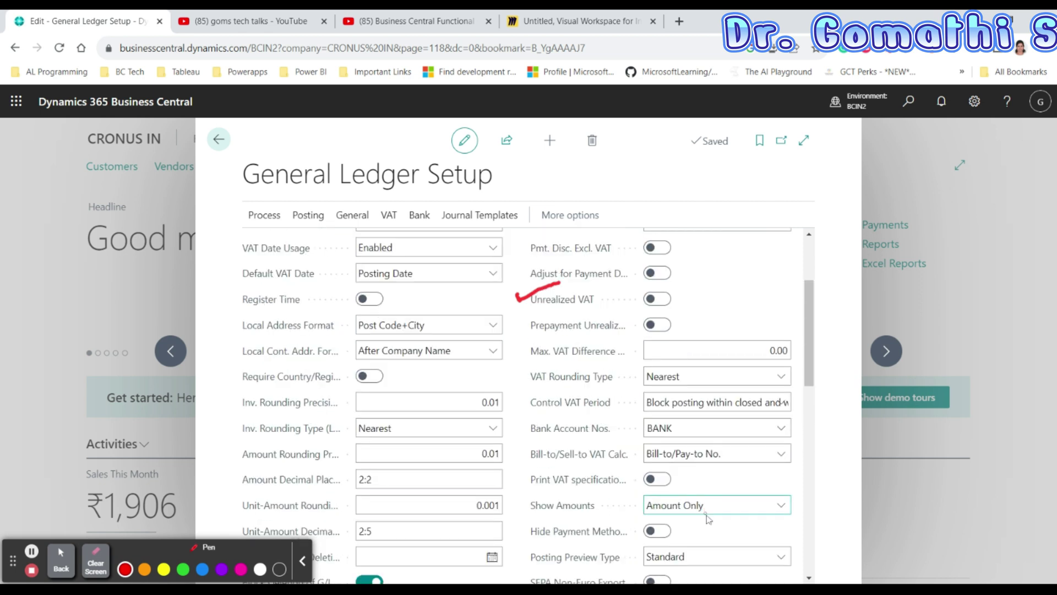
pyautogui.scroll(-3, 709, 518)
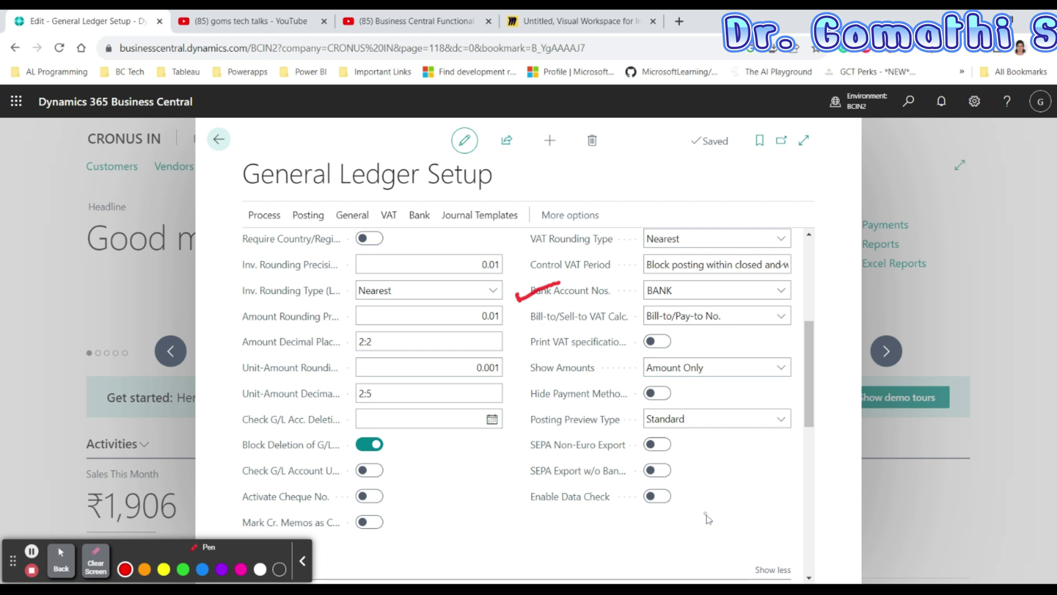
pyautogui.moveTo(502, 498)
pyautogui.mouseDown()
pyautogui.moveTo(508, 506)
pyautogui.moveTo(568, 484)
pyautogui.mouseUp()
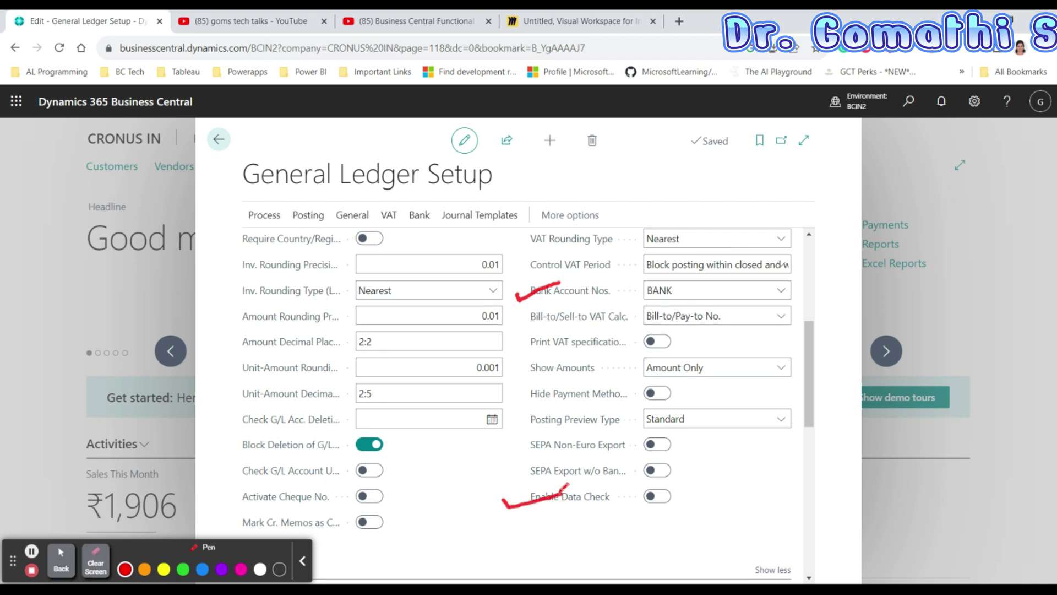
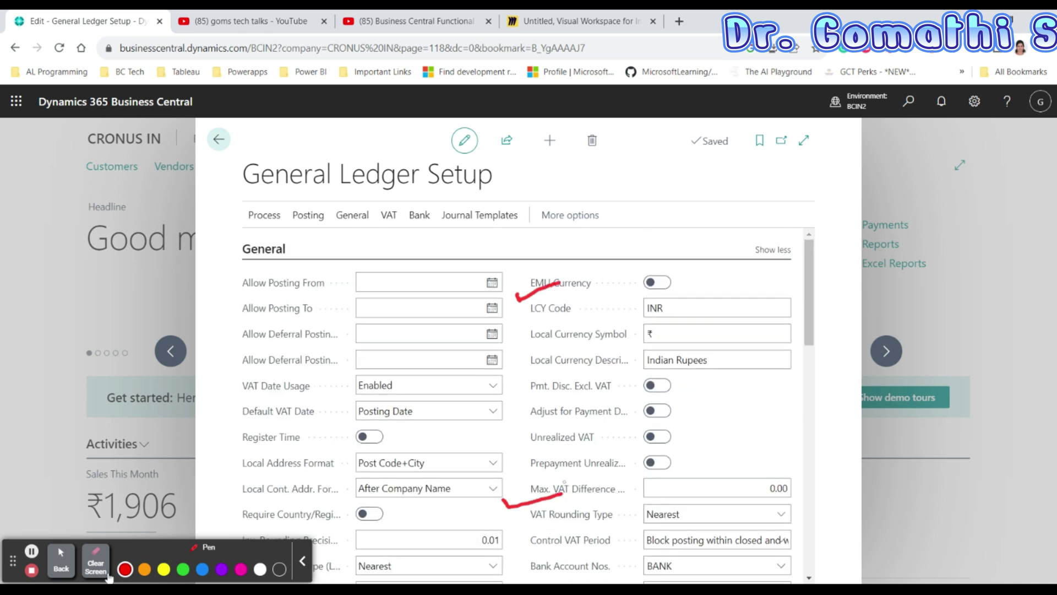
pyautogui.click(95, 560)
pyautogui.click(61, 561)
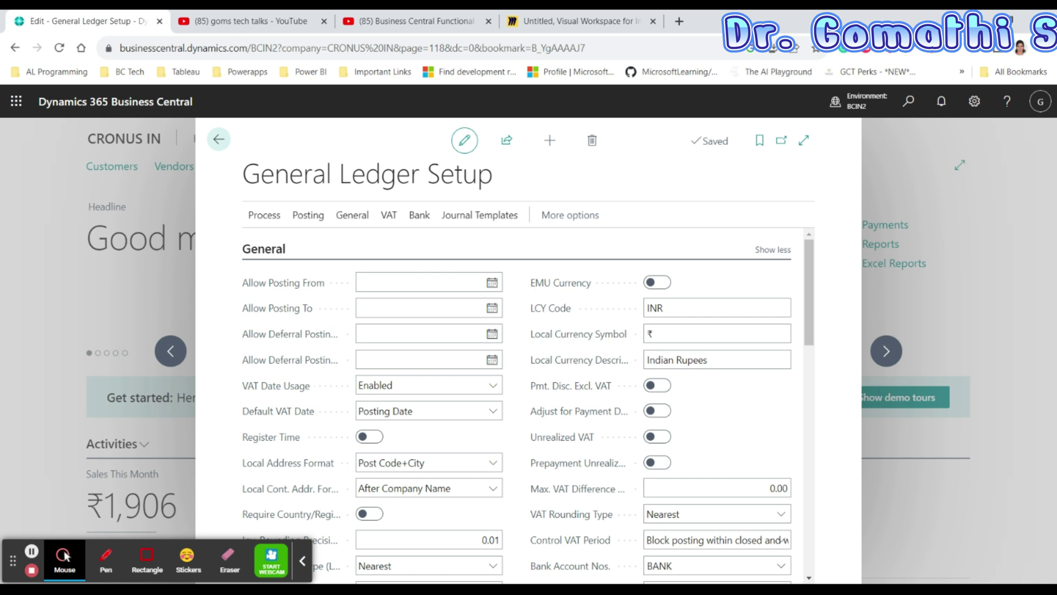
# Bracket Allow Posting From and Allow Posting To together in red pen, clear the mark, and return to the normal mouse pointer
pyautogui.click(106, 559)
pyautogui.moveTo(253, 266)
pyautogui.mouseDown()
pyautogui.moveTo(222, 300)
pyautogui.moveTo(237, 312)
pyautogui.mouseUp()
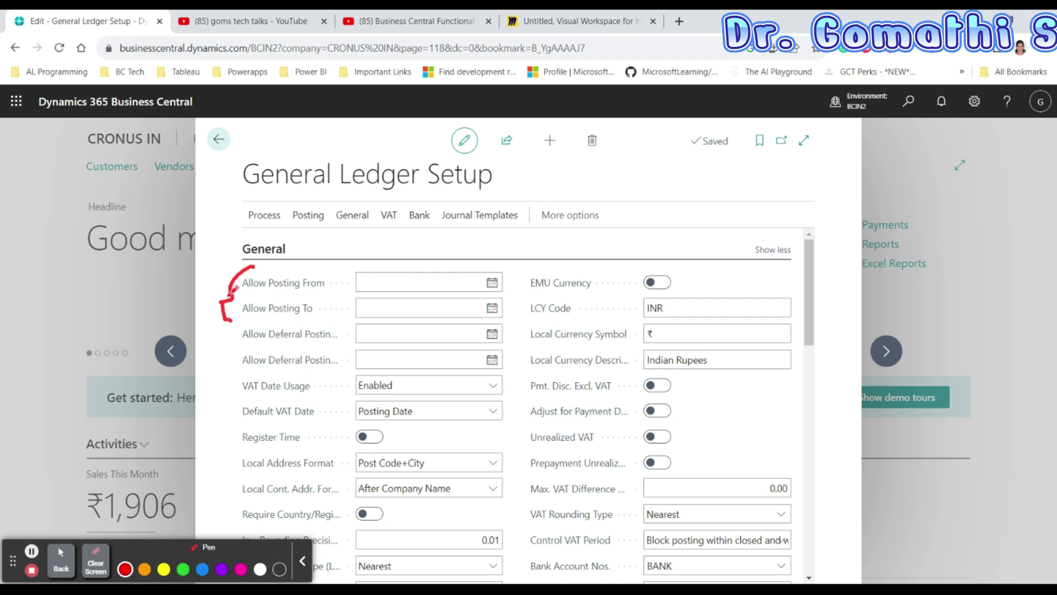
pyautogui.click(96, 562)
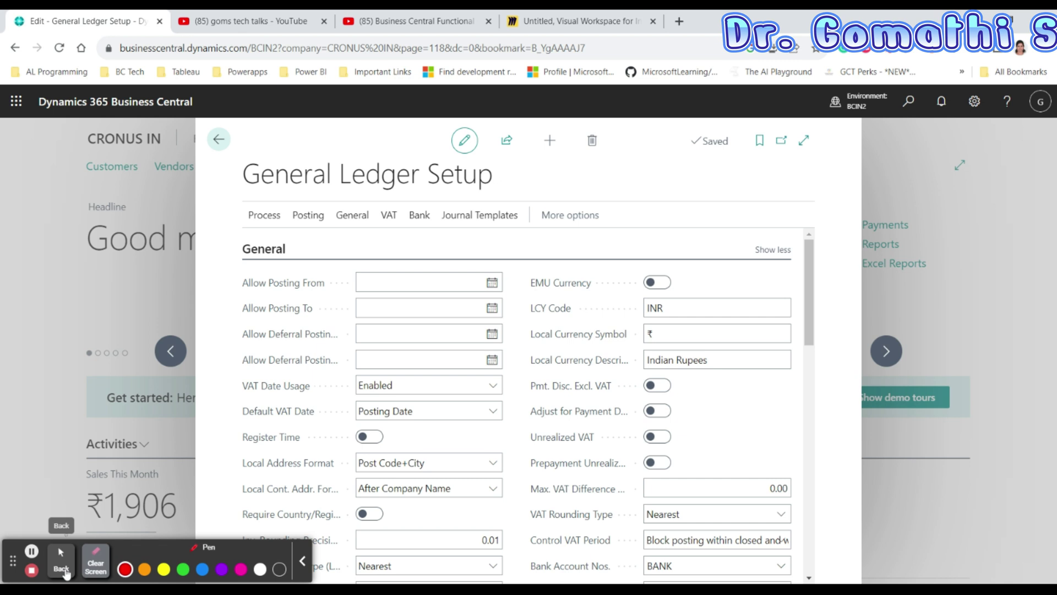
pyautogui.click(61, 557)
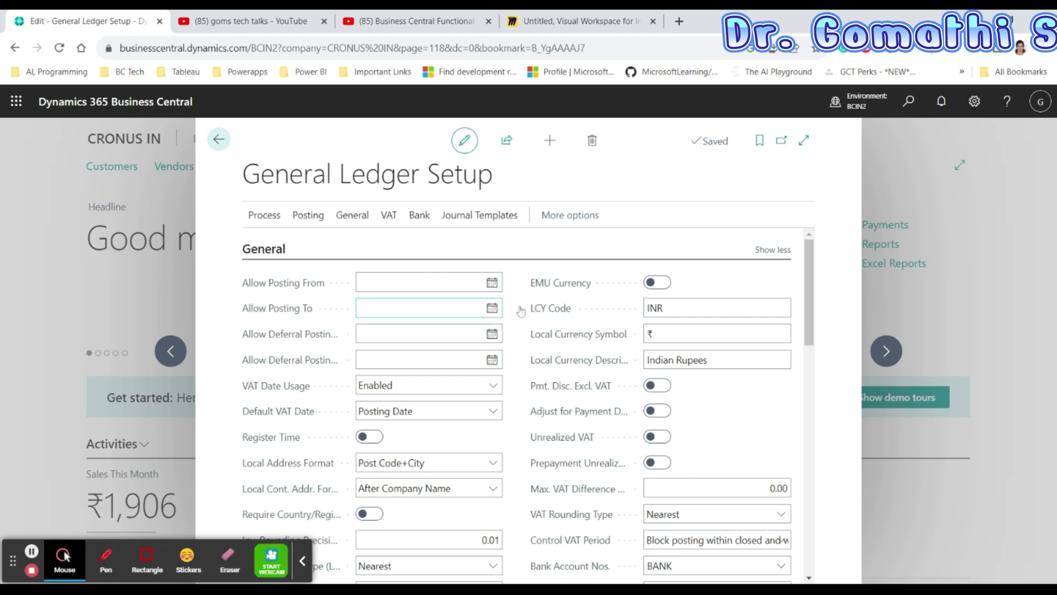
# Show the date picker of the Allow Posting From field and close it without choosing a date
pyautogui.click(494, 286)
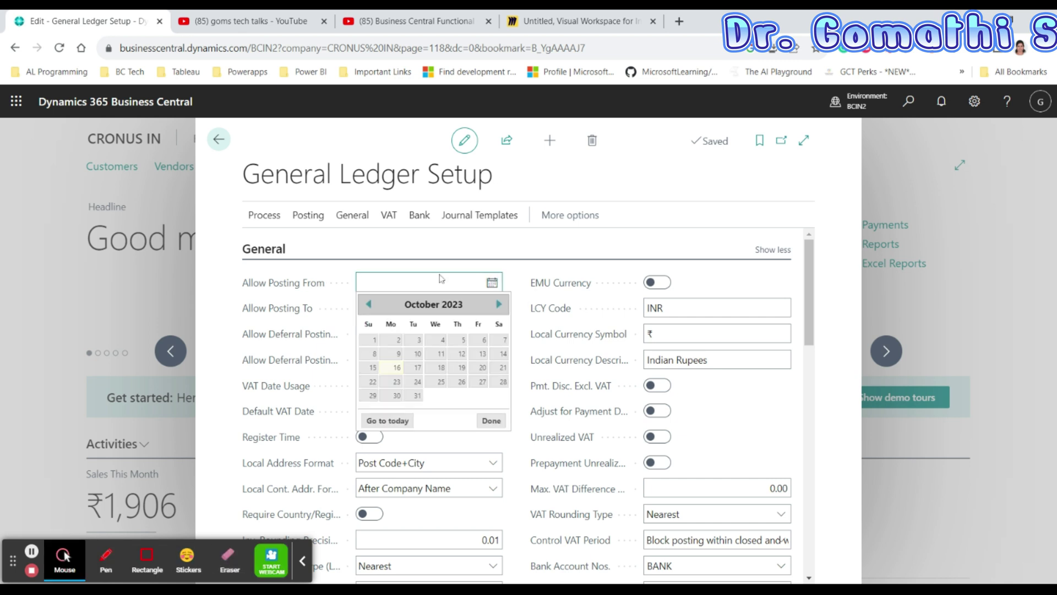
pyautogui.click(509, 259)
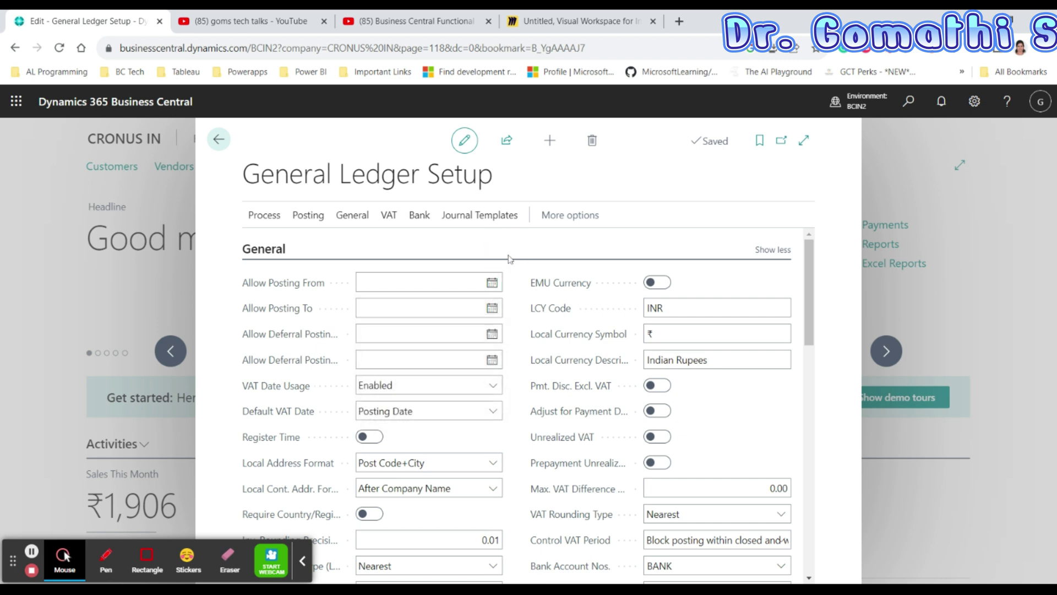
pyautogui.click(429, 336)
# Mark the Local Address Format field label in red pen, clear the drawing, and switch back to the mouse pointer
pyautogui.click(106, 557)
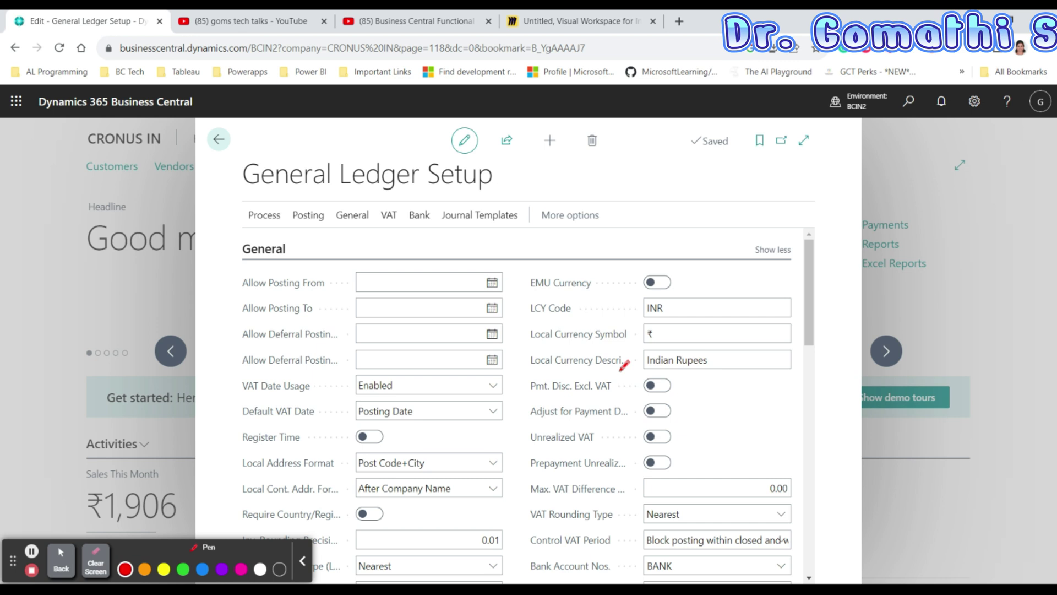
pyautogui.scroll(-1, 510, 366)
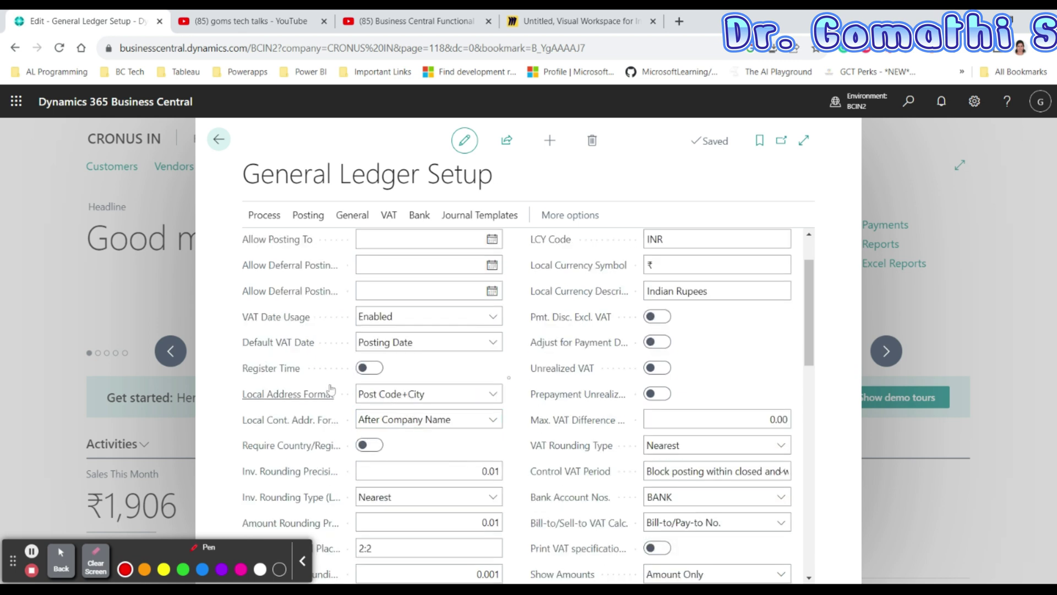
pyautogui.click(61, 568)
pyautogui.click(105, 557)
pyautogui.moveTo(309, 384)
pyautogui.mouseDown()
pyautogui.moveTo(236, 379)
pyautogui.moveTo(248, 412)
pyautogui.moveTo(288, 410)
pyautogui.mouseUp()
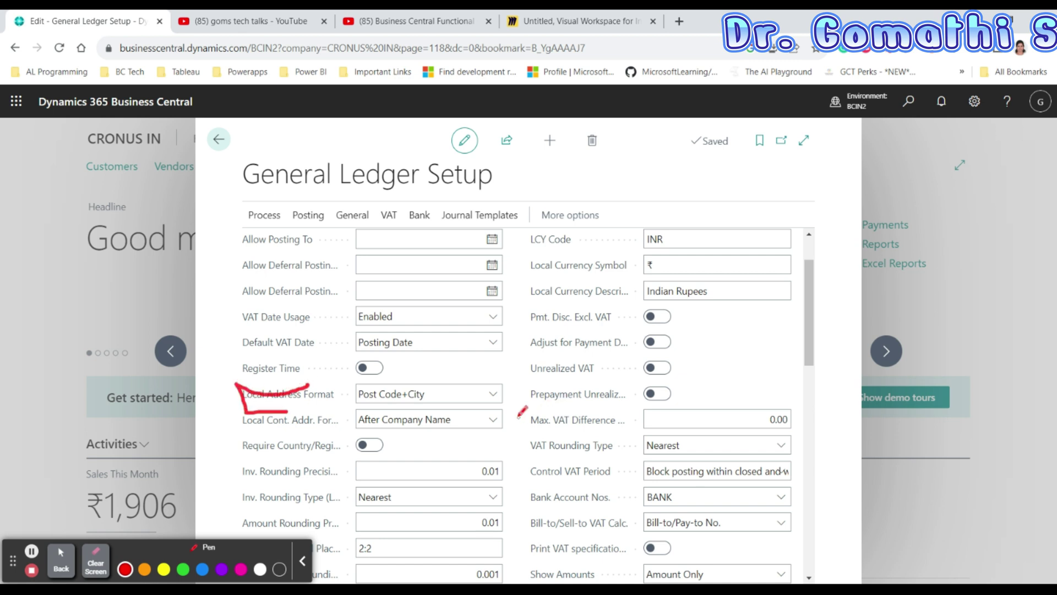
pyautogui.click(95, 559)
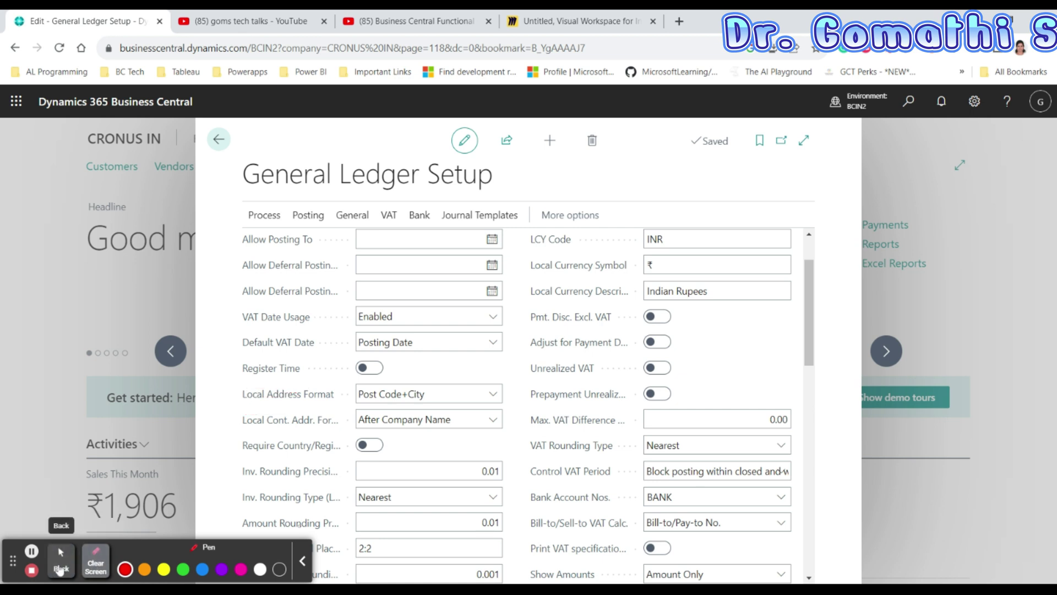
pyautogui.click(61, 561)
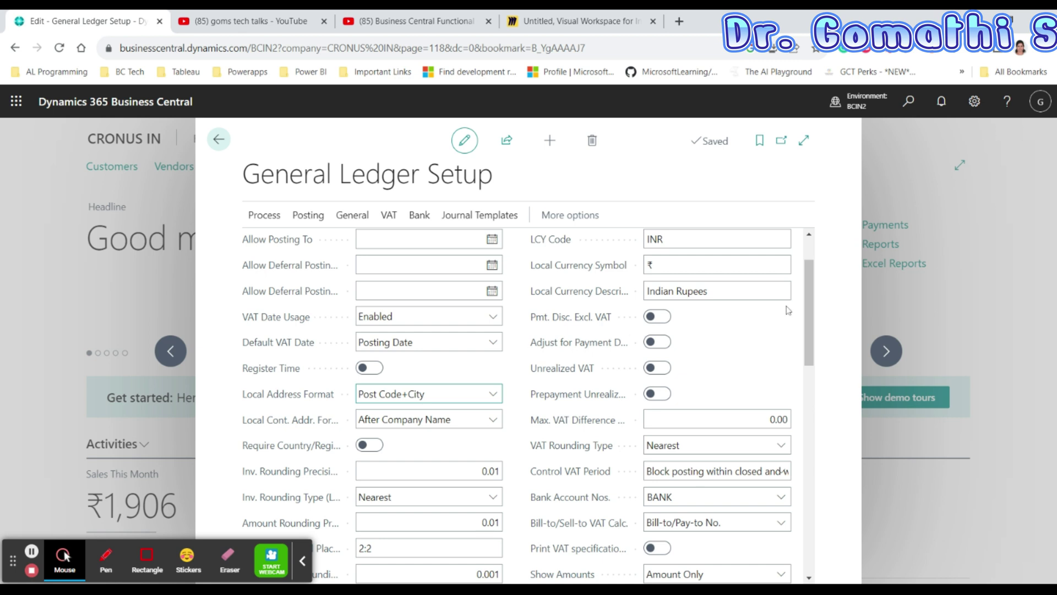
# Look over the address, rounding, VAT, bank and posting fields of the General section, and show the description of LCY Code
pyautogui.click(779, 362)
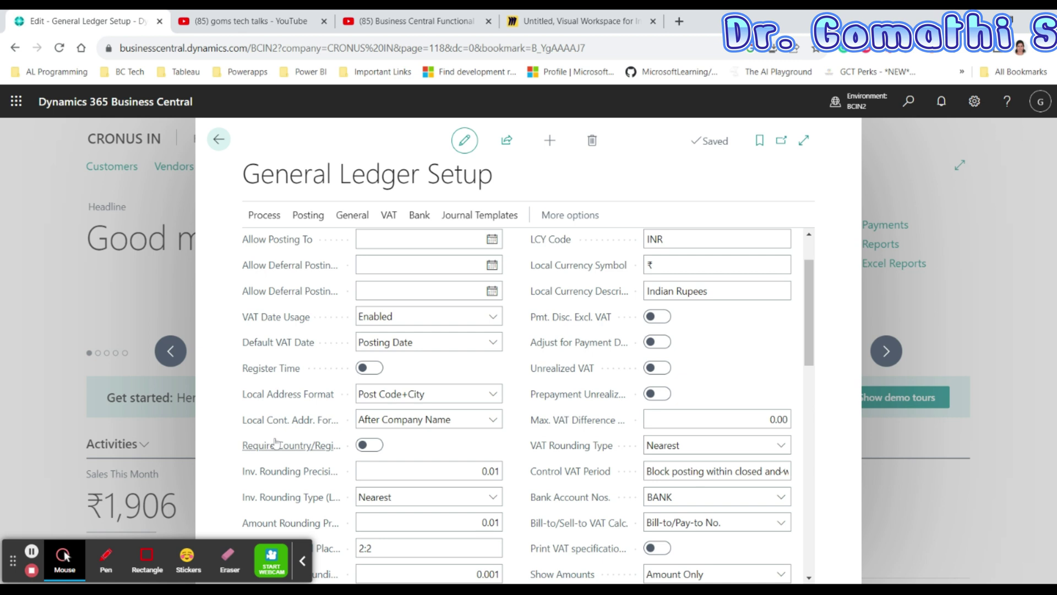
pyautogui.scroll(2, 570, 457)
pyautogui.moveTo(562, 454)
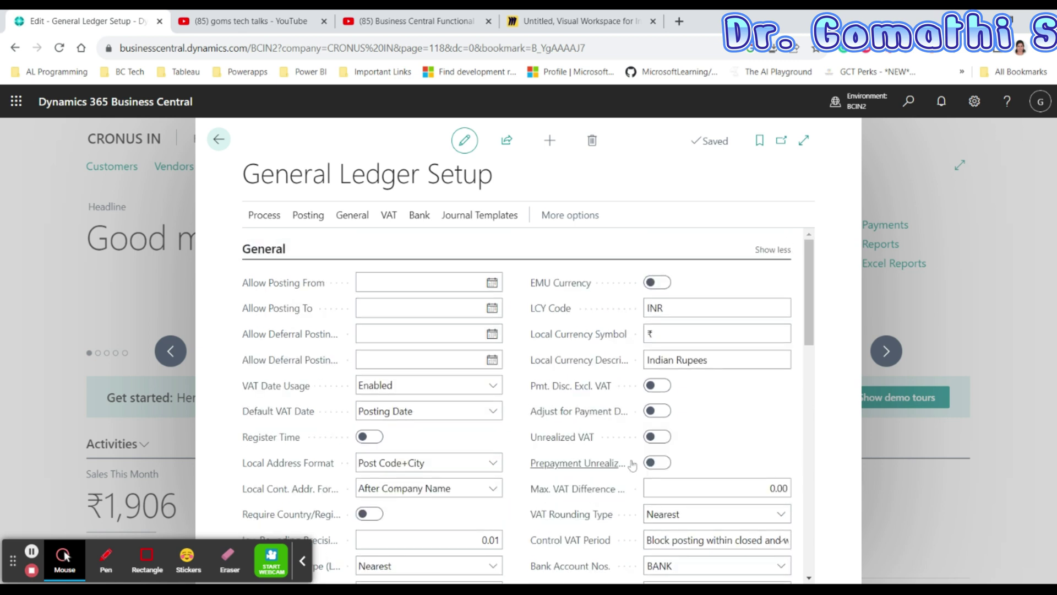
pyautogui.scroll(-1, 632, 465)
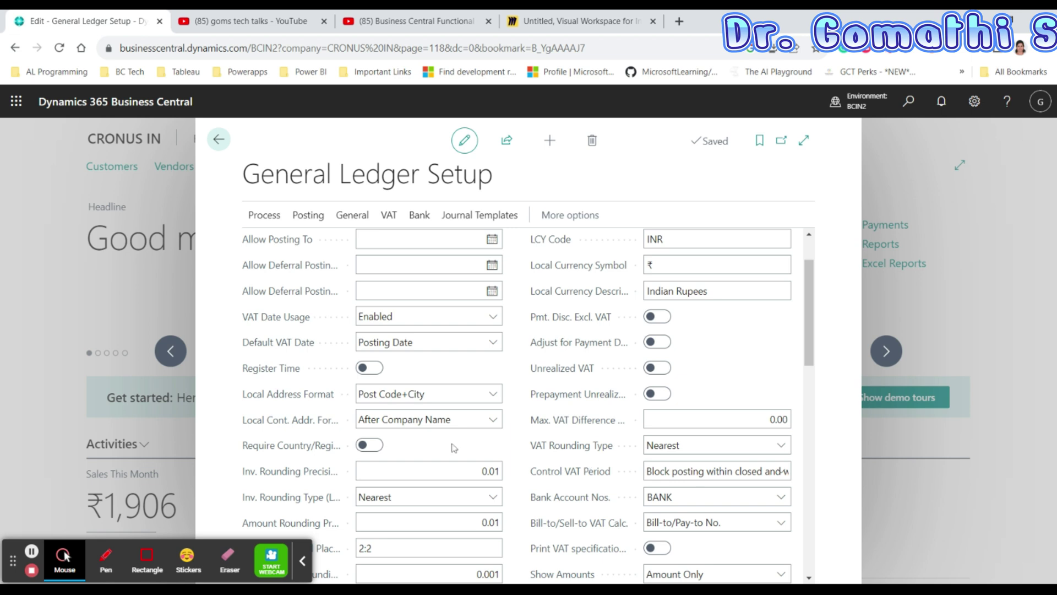
pyautogui.scroll(-2, 493, 433)
pyautogui.click(493, 433)
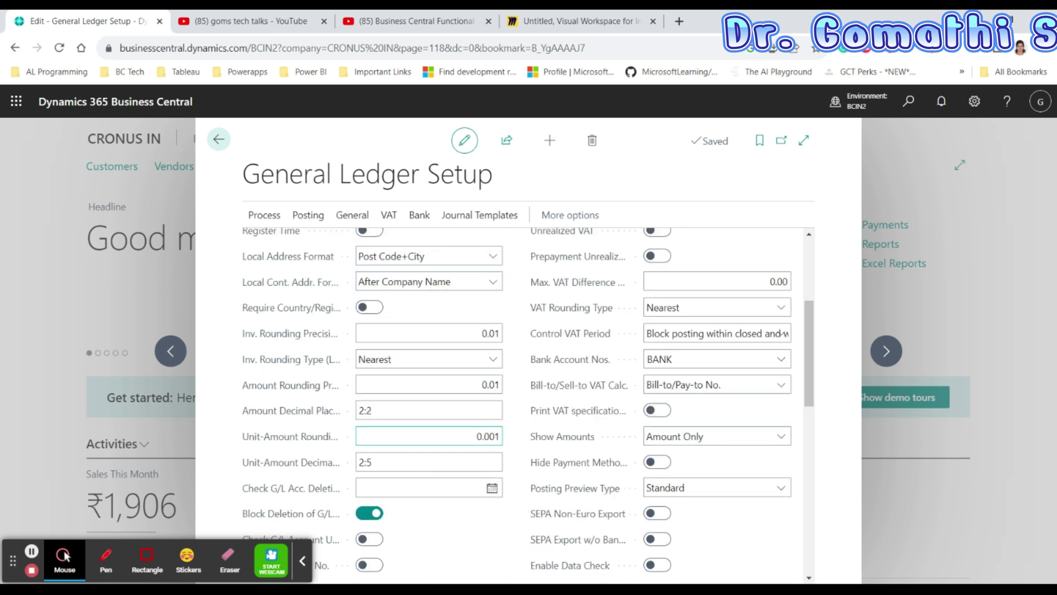
pyautogui.scroll(3, 586, 410)
pyautogui.scroll(-1, 585, 405)
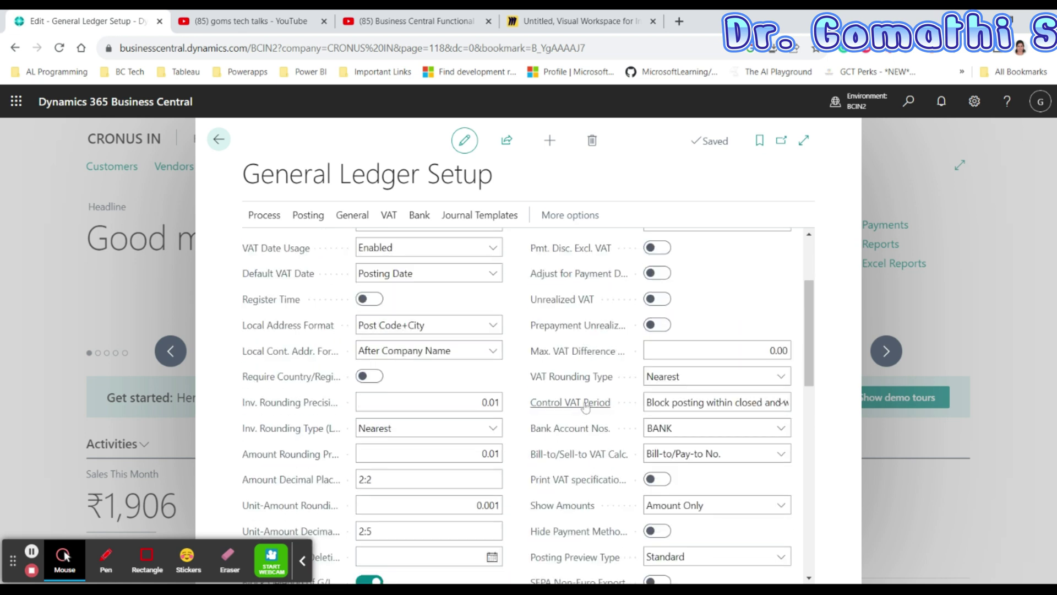
pyautogui.scroll(-2, 585, 406)
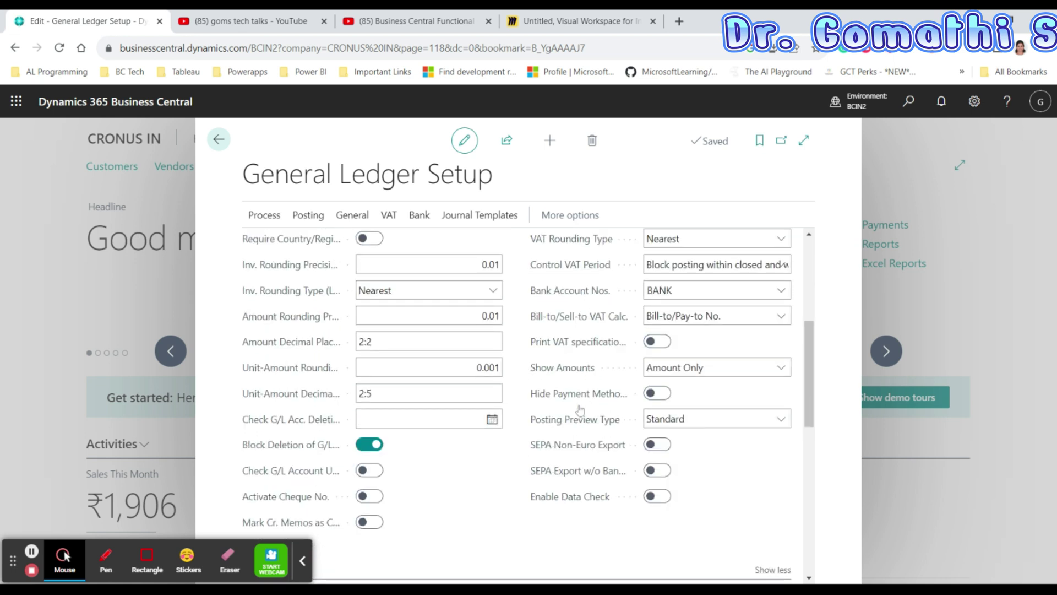
pyautogui.scroll(4, 581, 410)
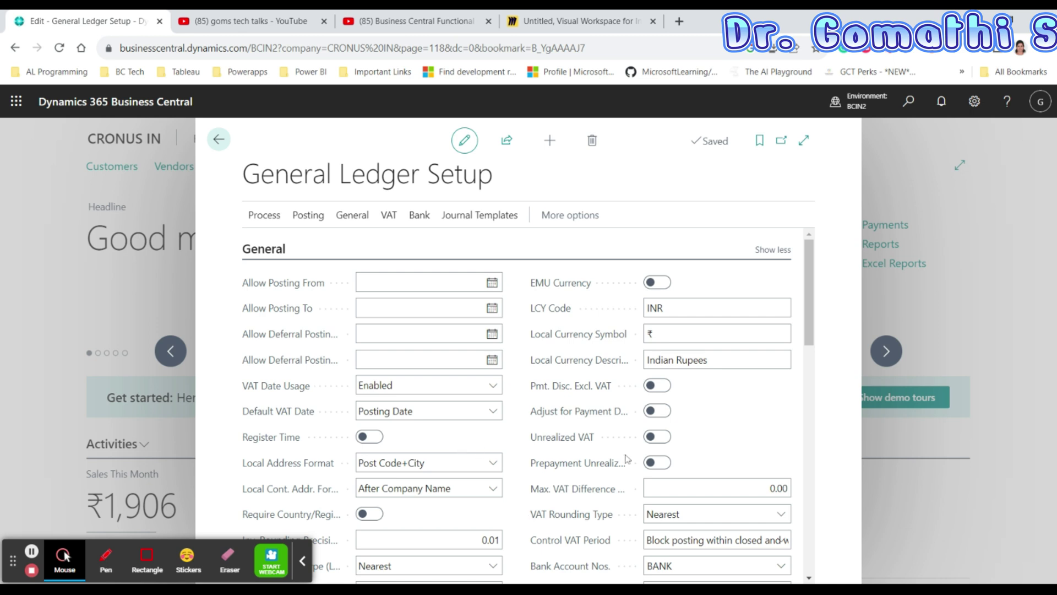
pyautogui.scroll(-3, 574, 502)
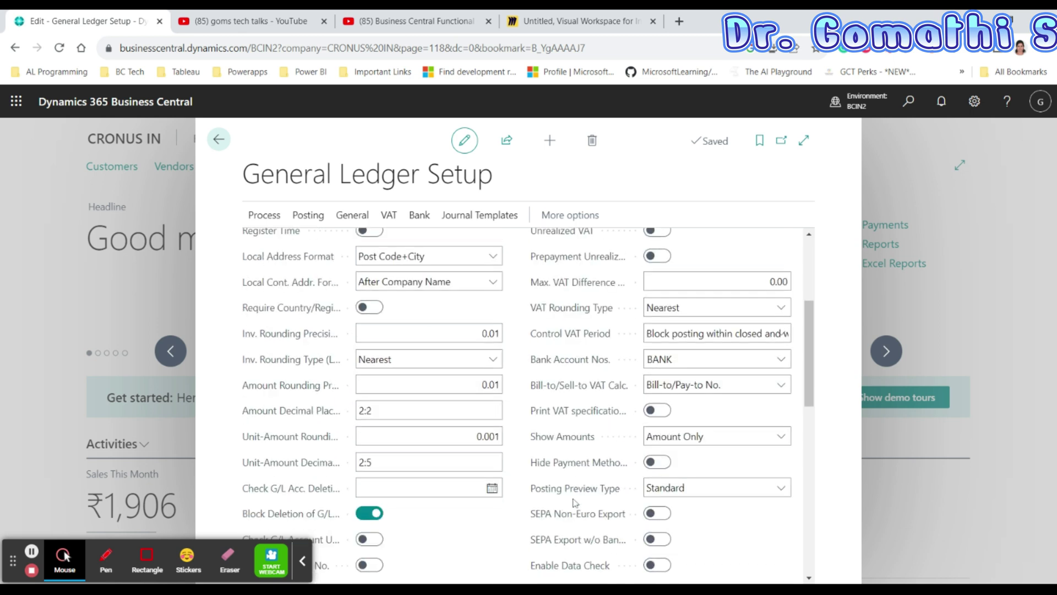
pyautogui.scroll(-2, 561, 473)
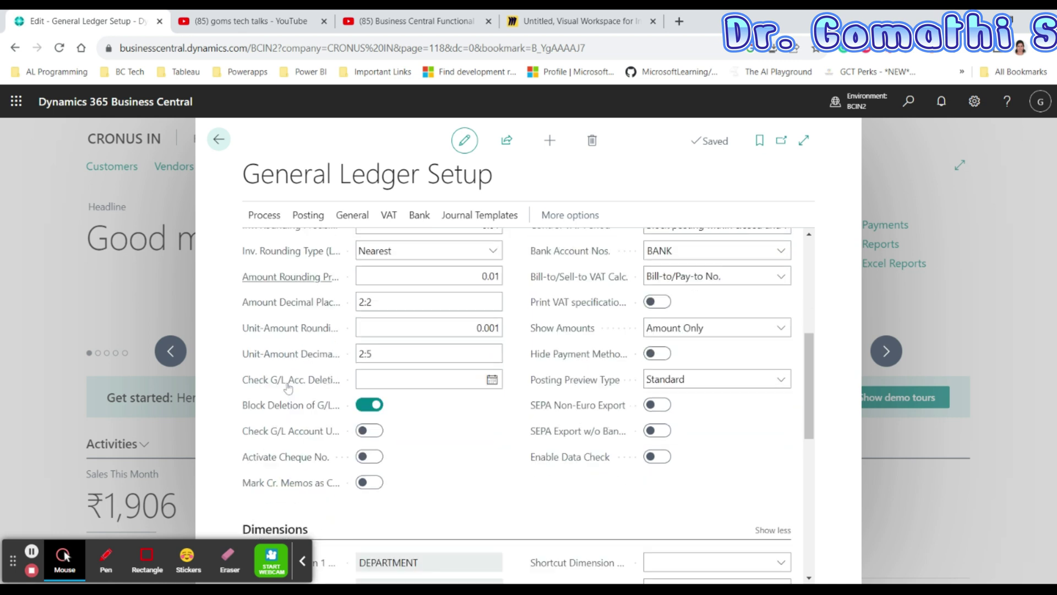
pyautogui.scroll(3, 551, 443)
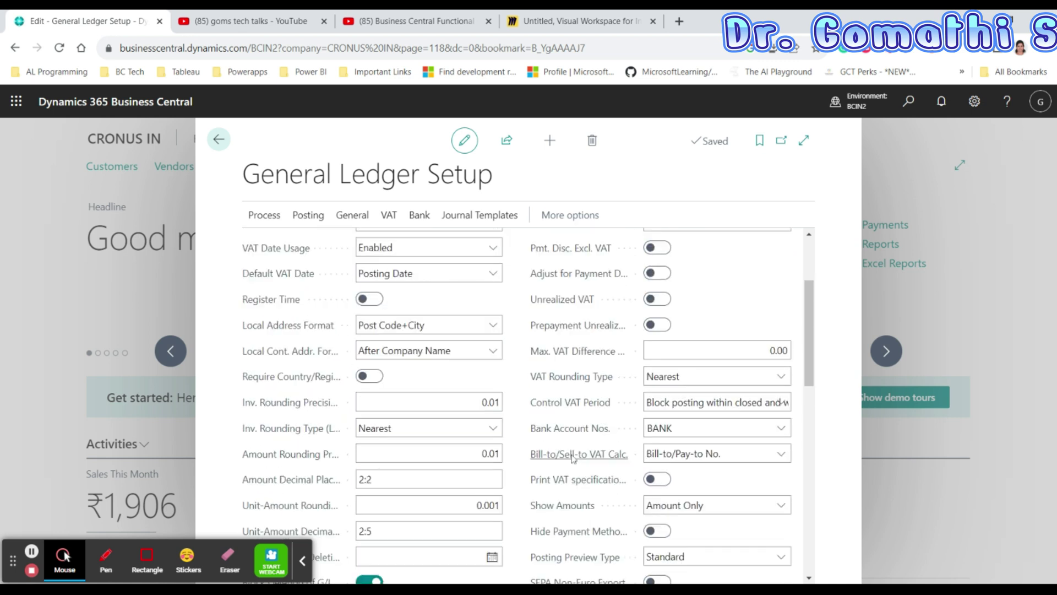
pyautogui.scroll(2, 572, 457)
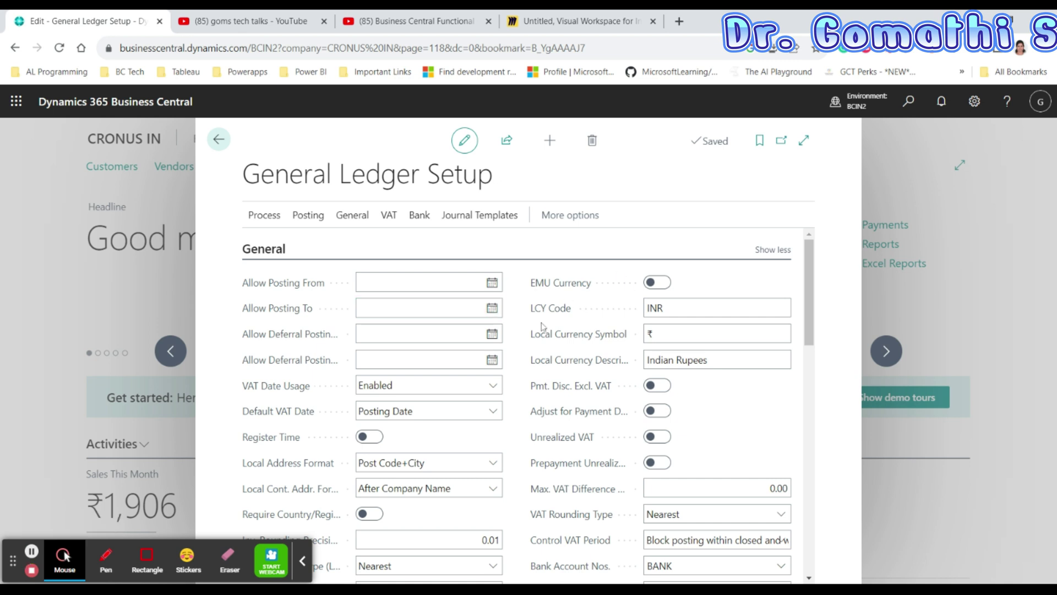
pyautogui.moveTo(550, 321)
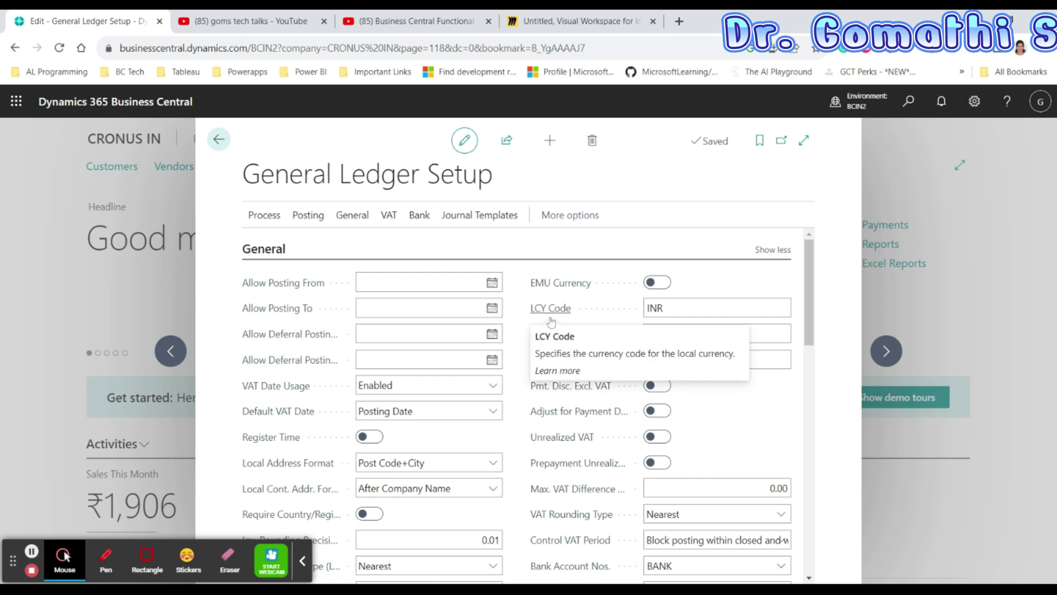
# Highlight the LCY Code value, show the description of Local Currency Symbol, and close it
pyautogui.click(726, 336)
pyautogui.hotkey('ctrl', 'a')
pyautogui.hotkey('shift', 'Tab')
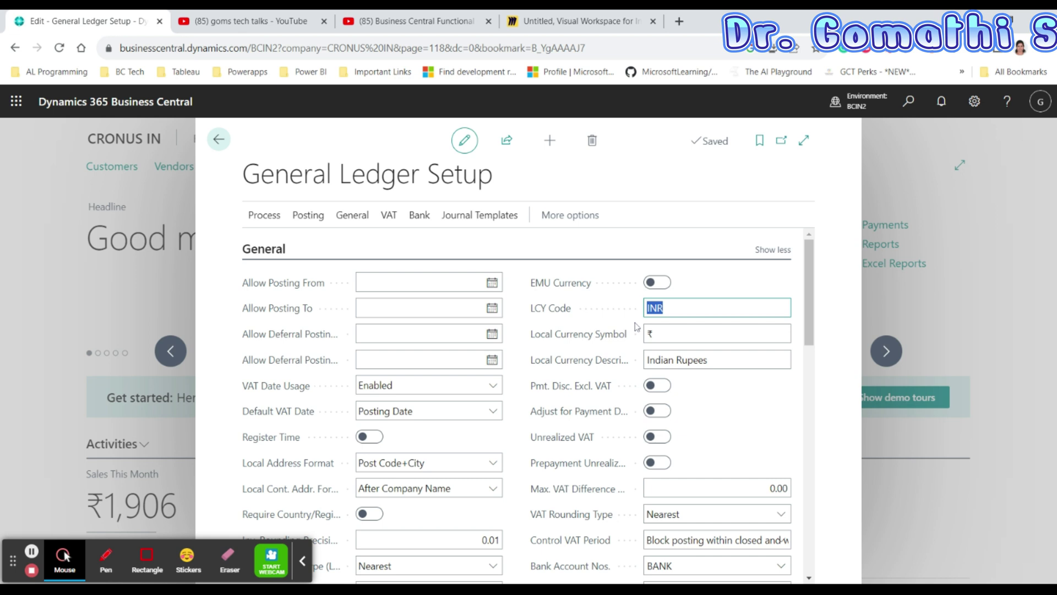
pyautogui.moveTo(614, 345)
pyautogui.click(587, 342)
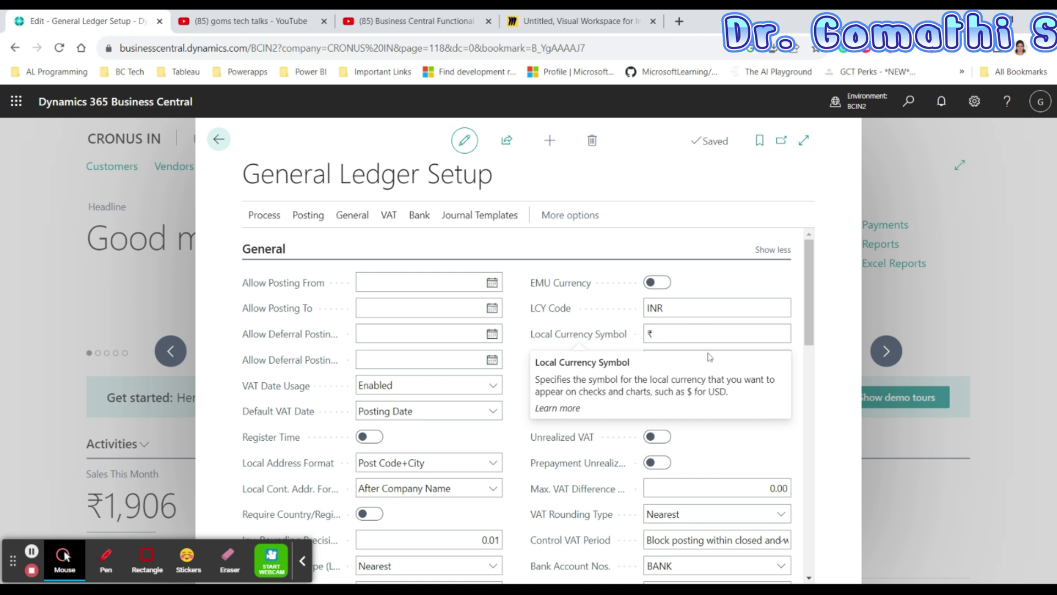
pyautogui.click(778, 438)
# Show the description of the invoice rounding precision field, Inv. Rounding Precision (LCY), in the General section
pyautogui.scroll(-2, 660, 385)
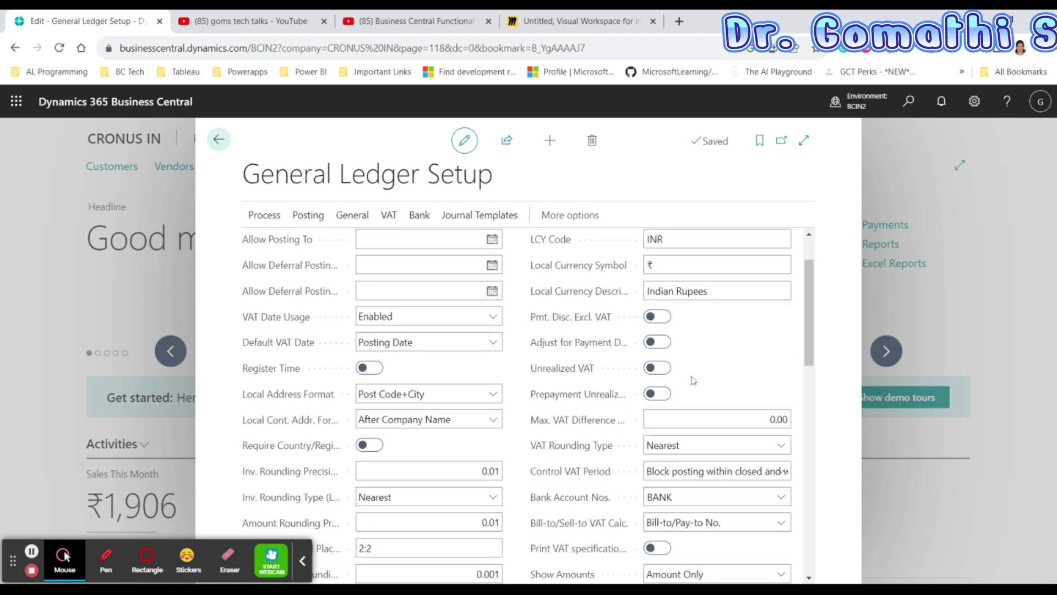
pyautogui.scroll(-6, 763, 358)
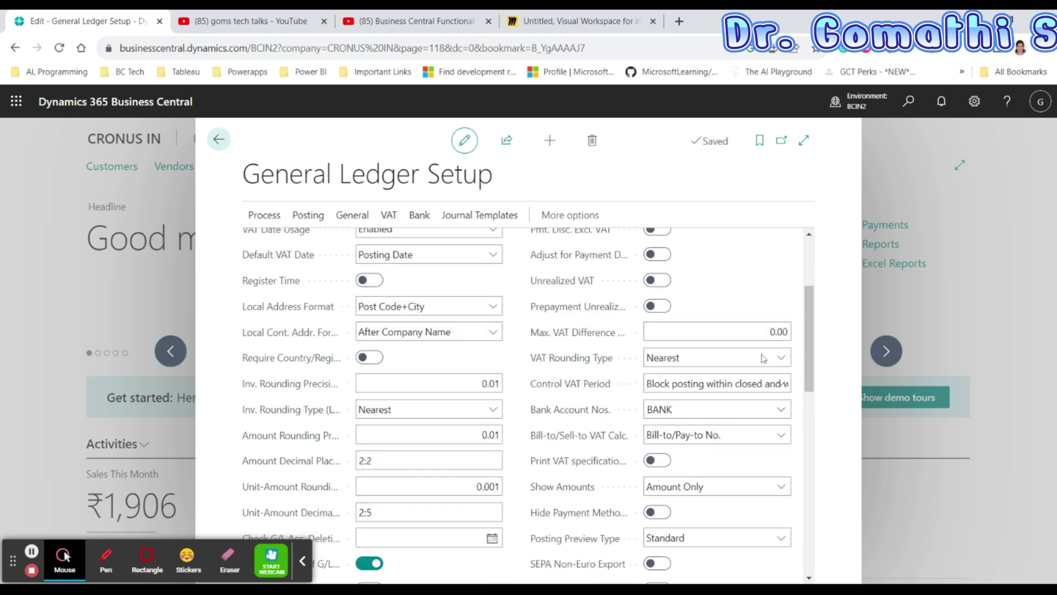
pyautogui.scroll(2, 285, 424)
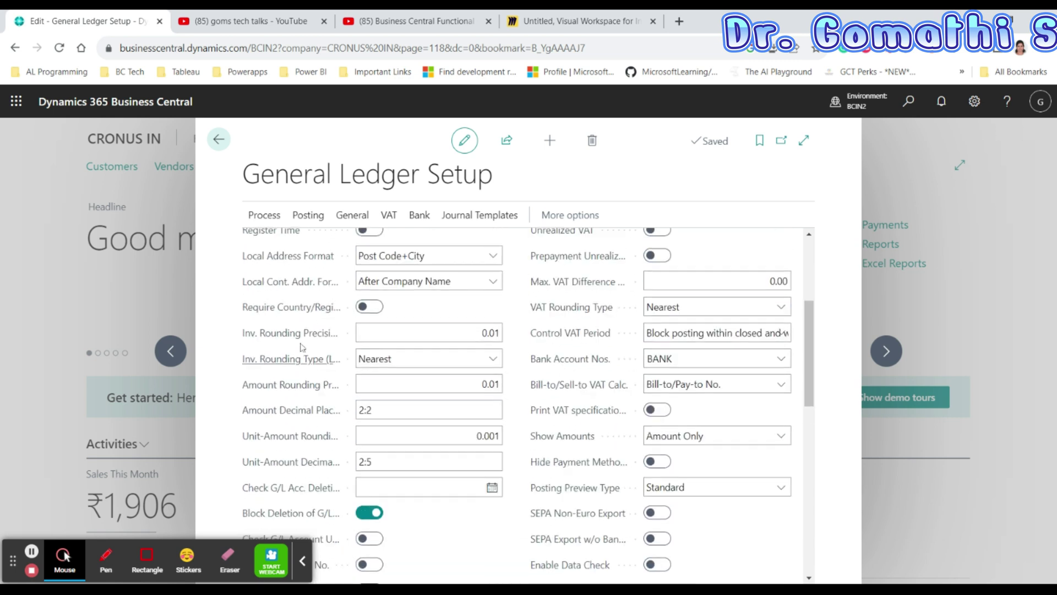
pyautogui.moveTo(283, 346)
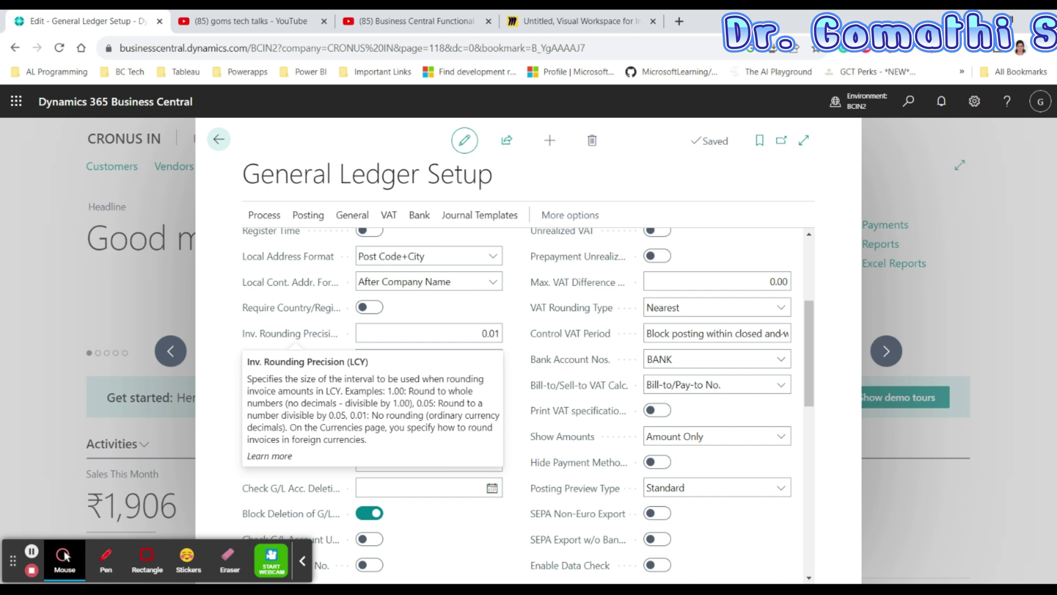
# Search Business Central for "currencies" and close the search without opening a page
pyautogui.click(909, 102)
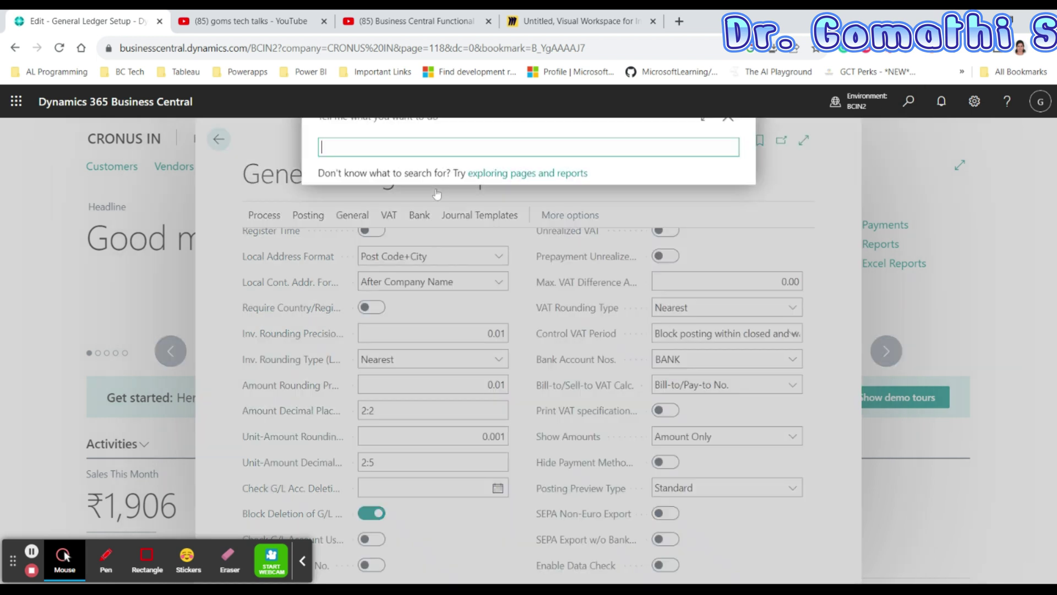
pyautogui.click(484, 167)
pyautogui.write('currencies')
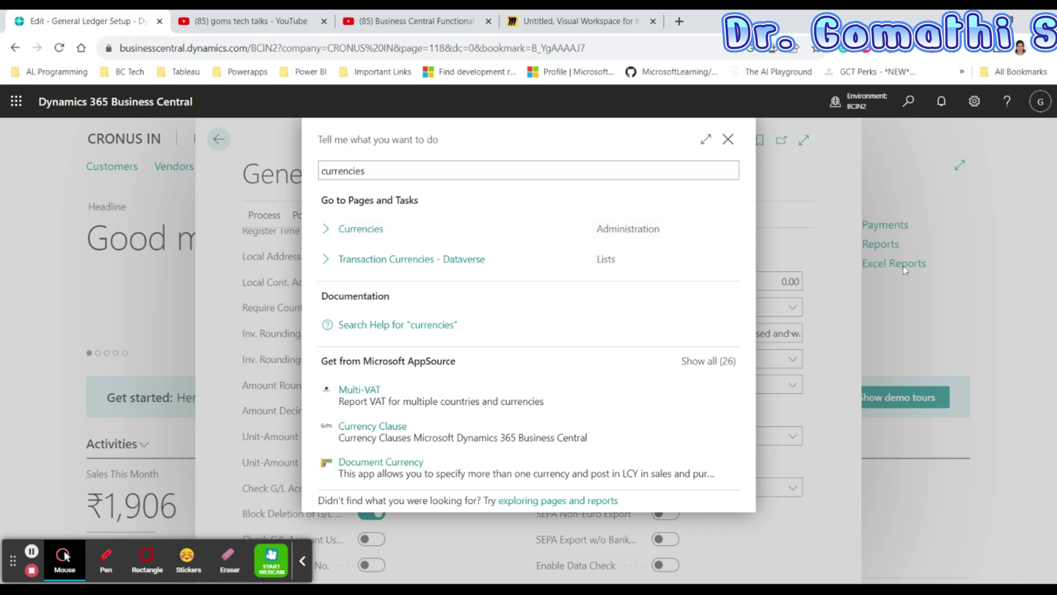
pyautogui.click(727, 139)
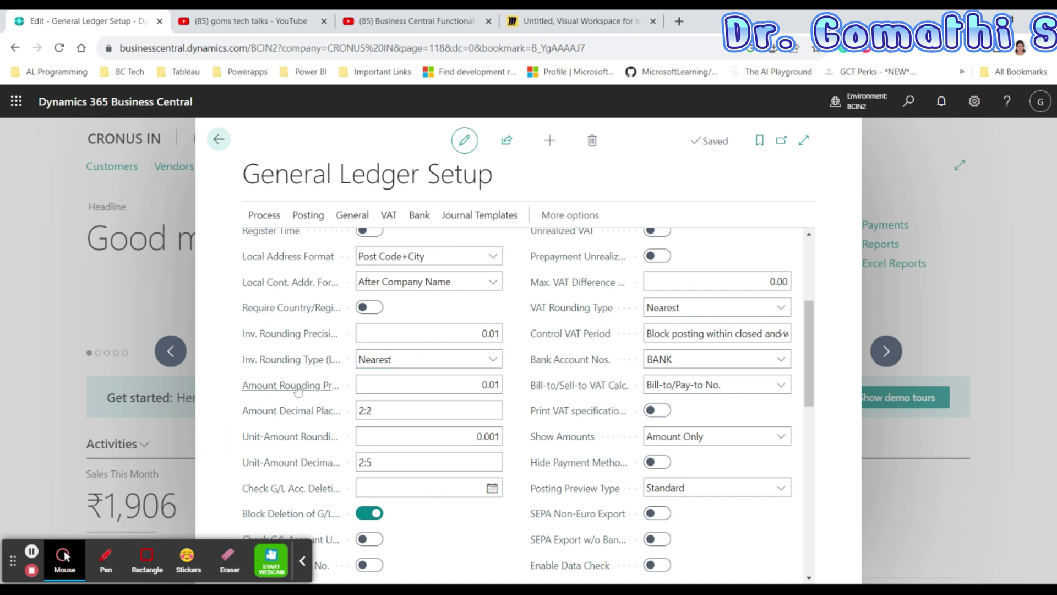
# Show the descriptions of Amount Rounding Precision (LCY) and Amount Decimal Places (LCY), reading the latter in full, and highlight the Amount Decimal Places value
pyautogui.moveTo(298, 391)
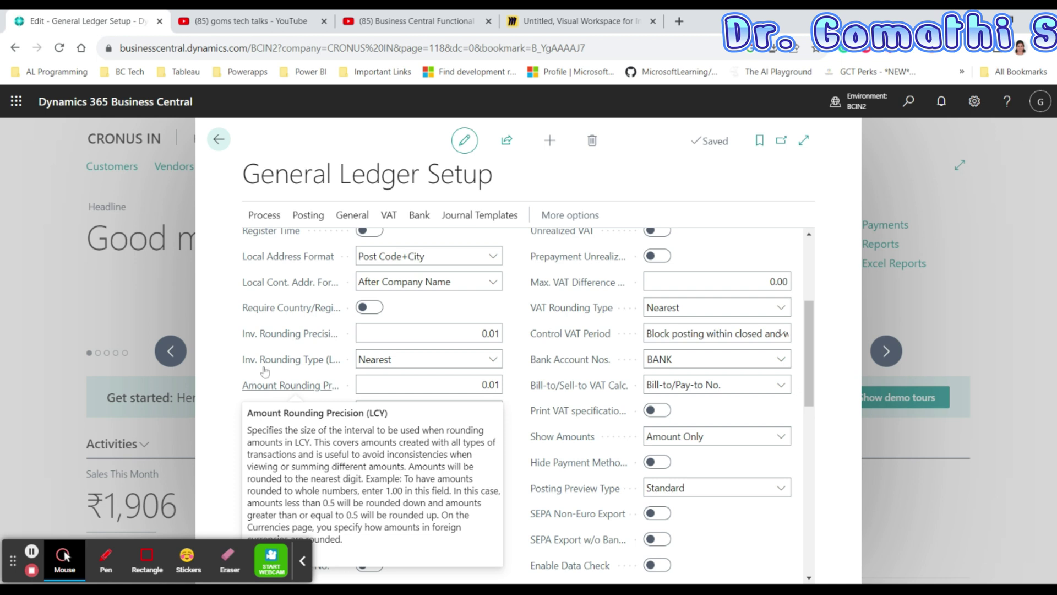
pyautogui.moveTo(282, 415)
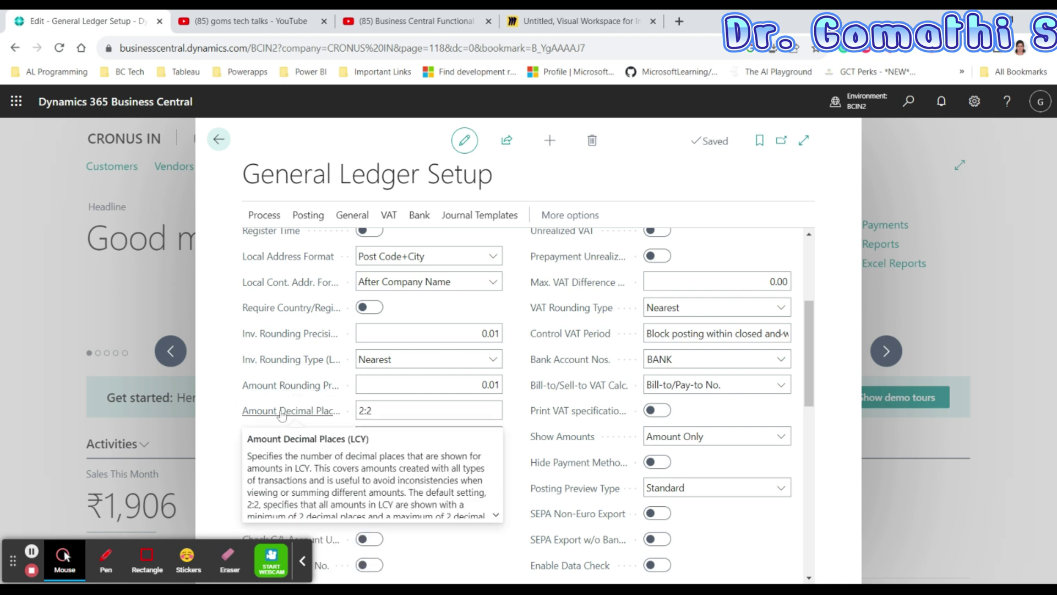
pyautogui.click(495, 515)
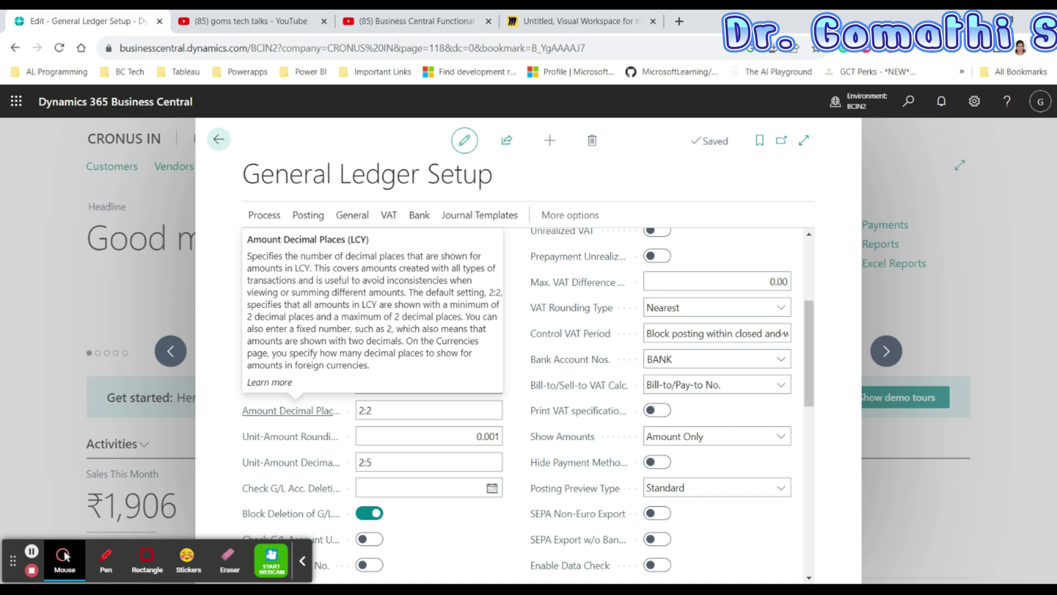
pyautogui.press('Escape')
pyautogui.click(371, 425)
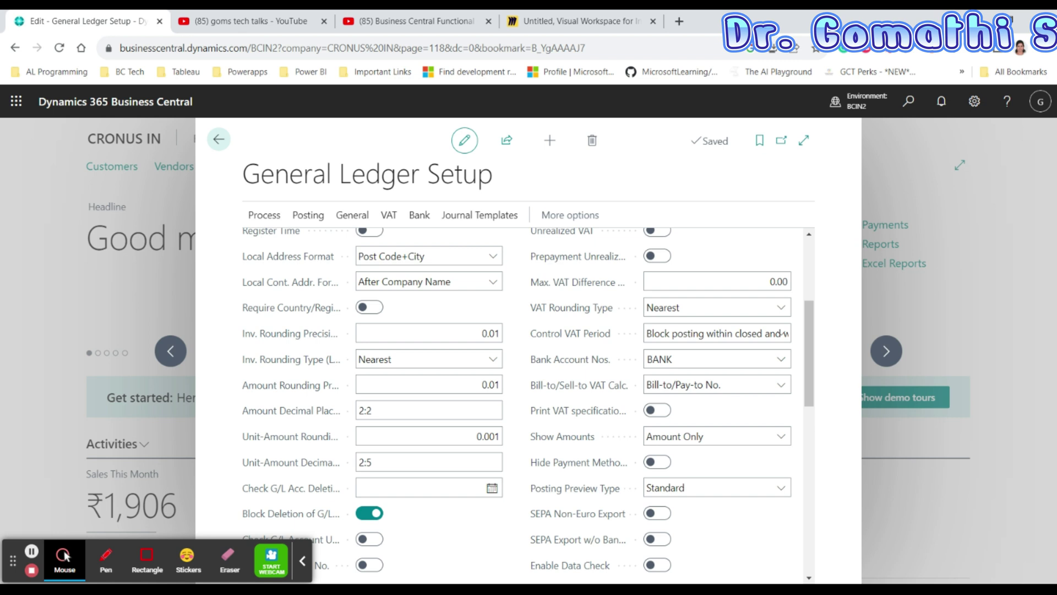
pyautogui.hotkey('ctrl', 'a')
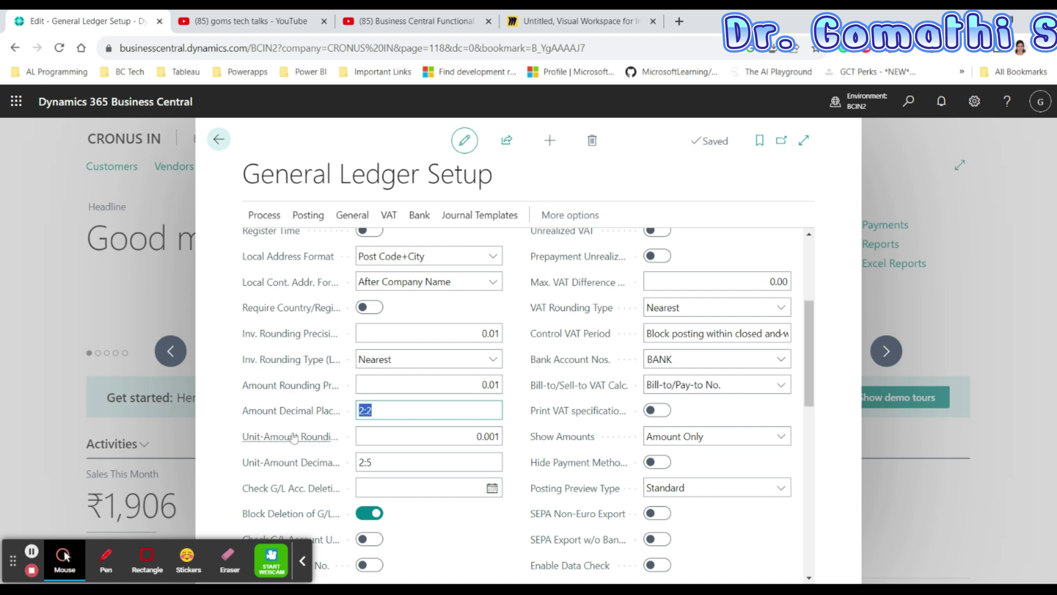
# Point out the unit-amount rounding field and show the description of Unit-Amount Decimal Places (LCY)
pyautogui.moveTo(294, 441)
pyautogui.moveTo(270, 473)
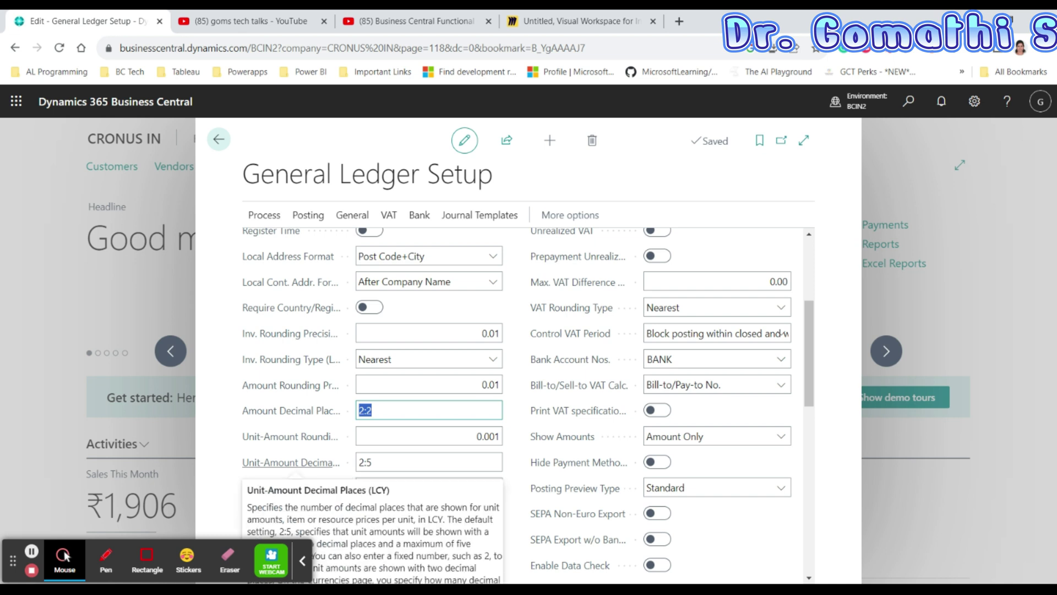
pyautogui.hotkey('shift', 'Tab')
pyautogui.hotkey('shift', 'Tab')
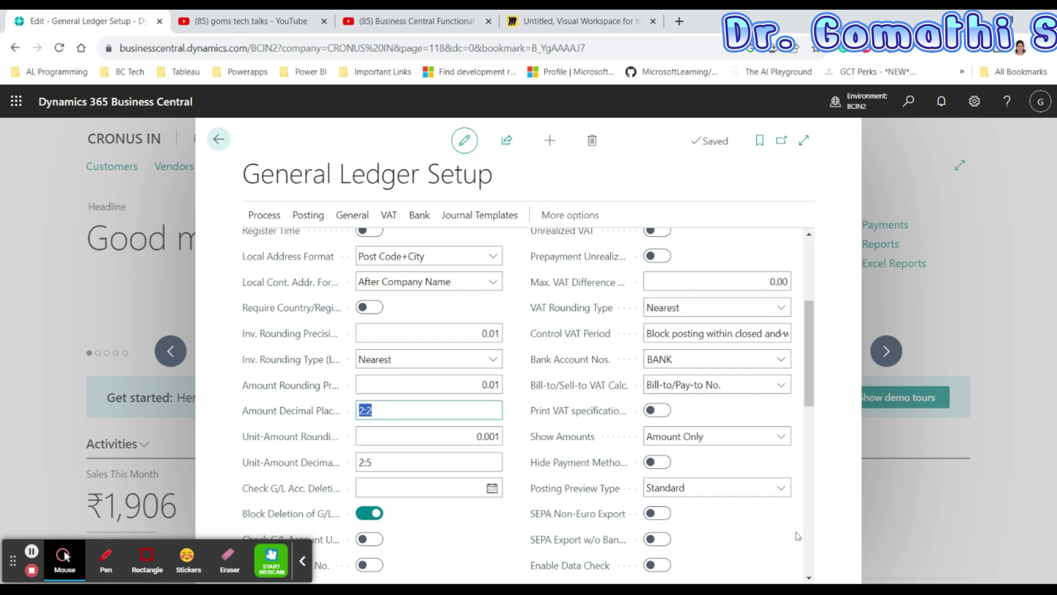
# Highlight the values of LCY Code, Local Currency Symbol and Local Currency Description one after another
pyautogui.scroll(5, 695, 443)
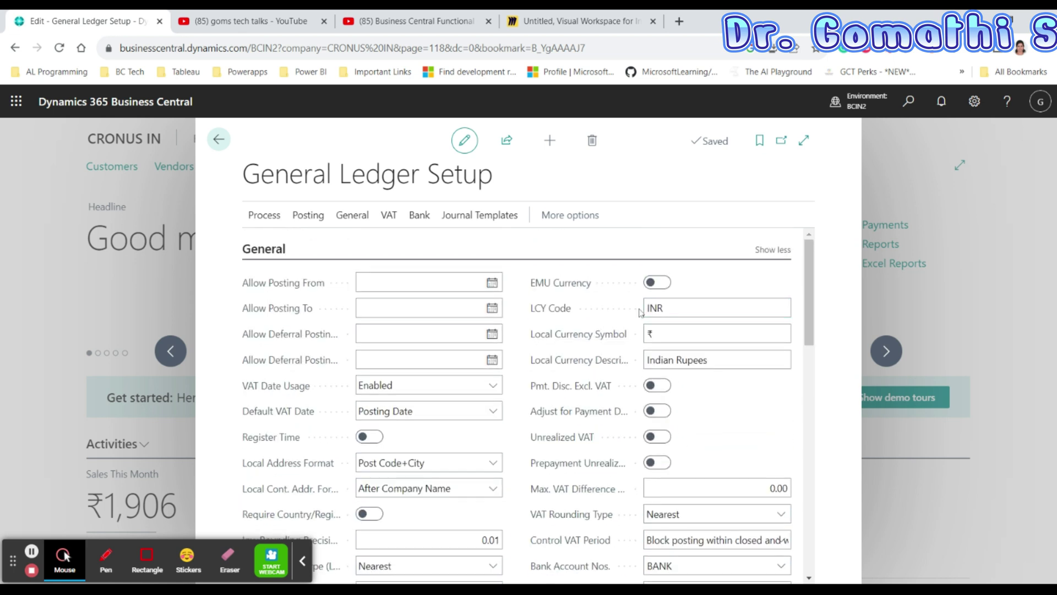
pyautogui.click(645, 309)
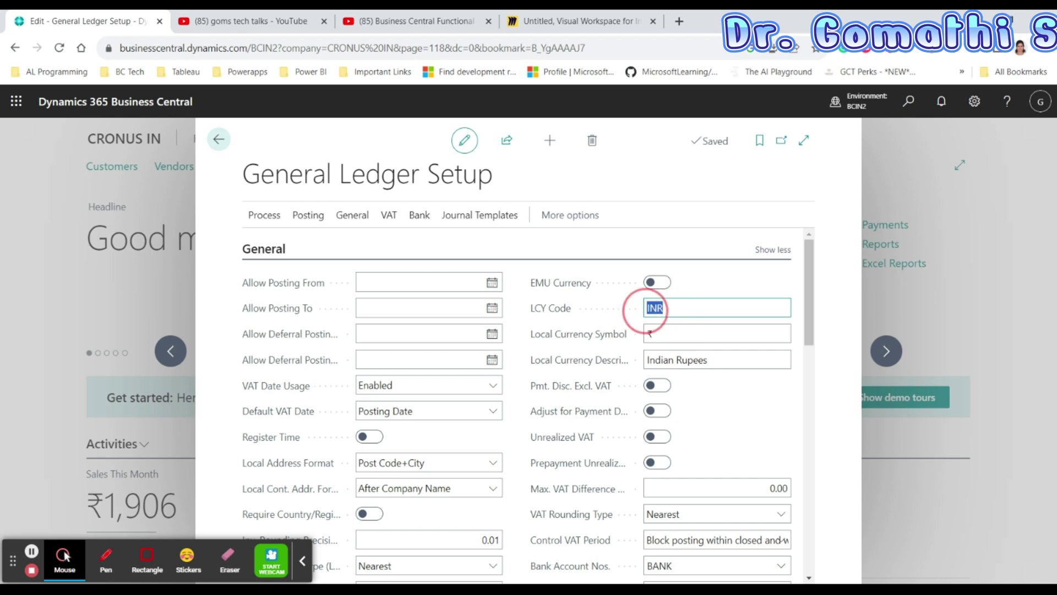
pyautogui.click(633, 336)
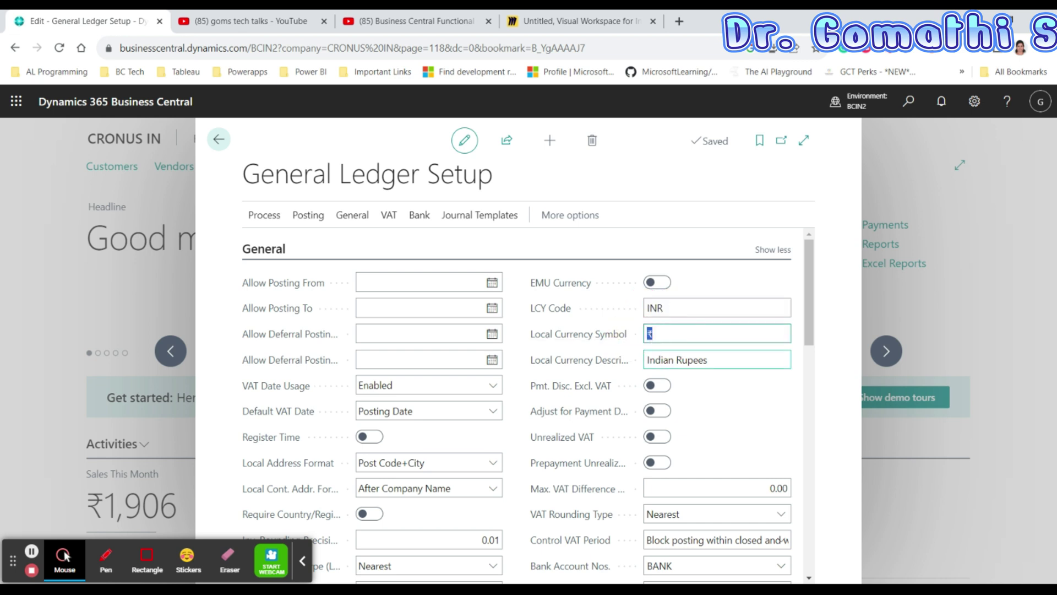
pyautogui.press('Tab')
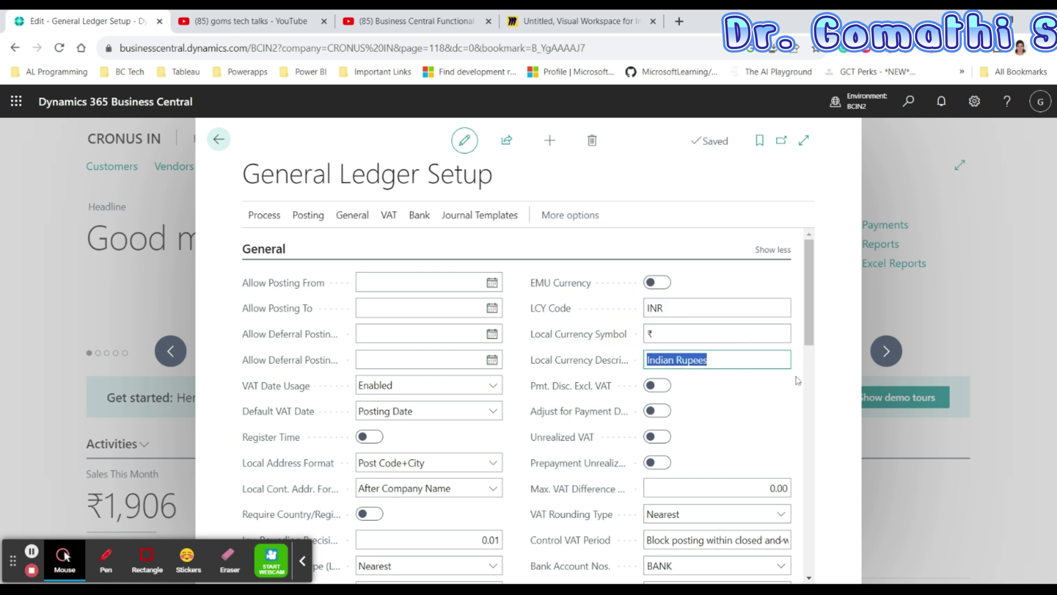
# Show the description of VAT Rounding Type, and browse the number series offered for Bank Account Nos. without choosing another one
pyautogui.scroll(-1, 758, 434)
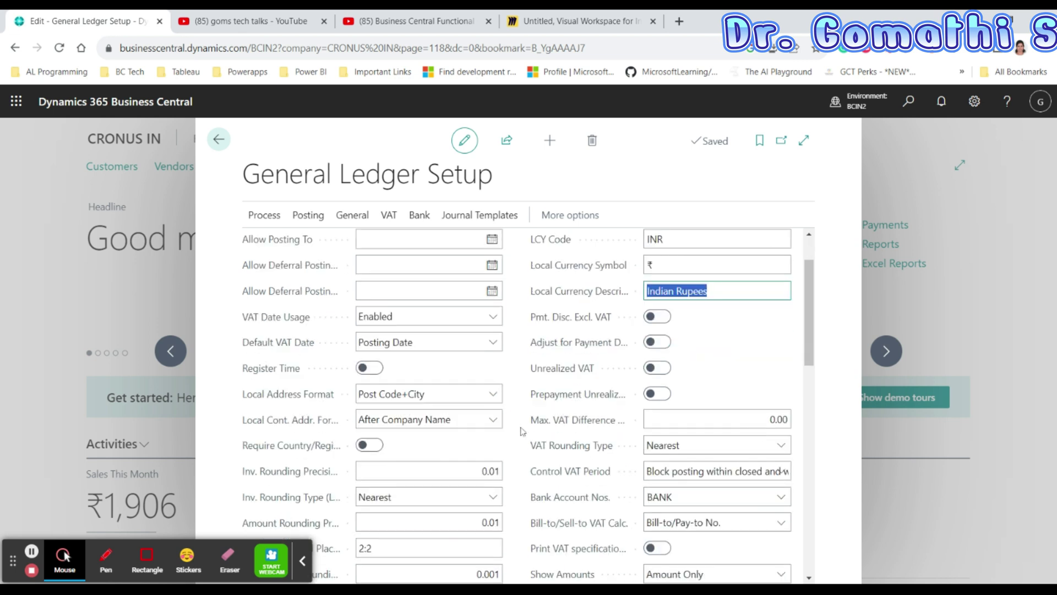
pyautogui.moveTo(553, 453)
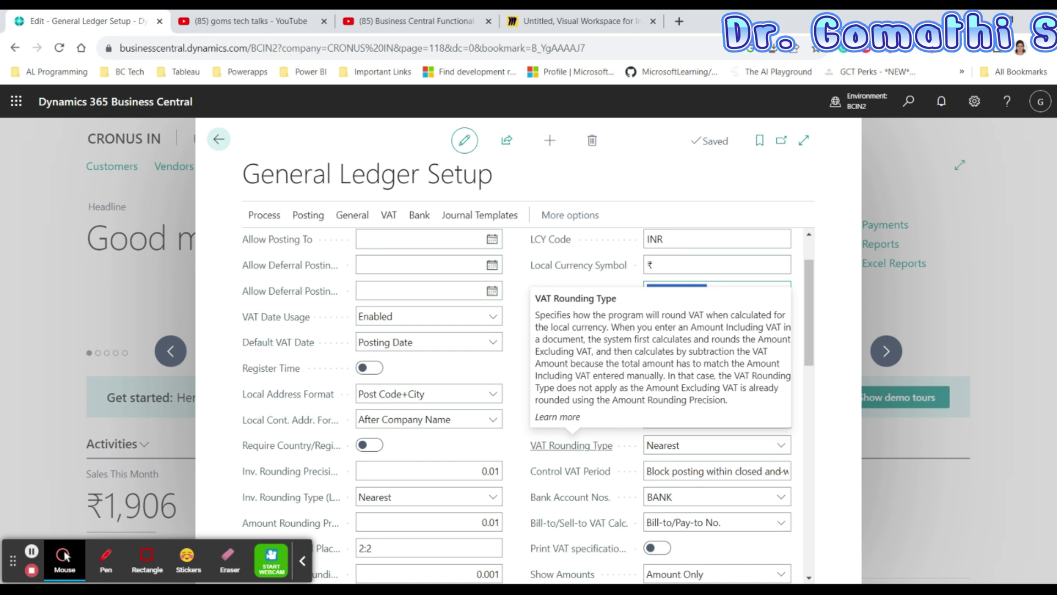
pyautogui.scroll(-3, 312, 282)
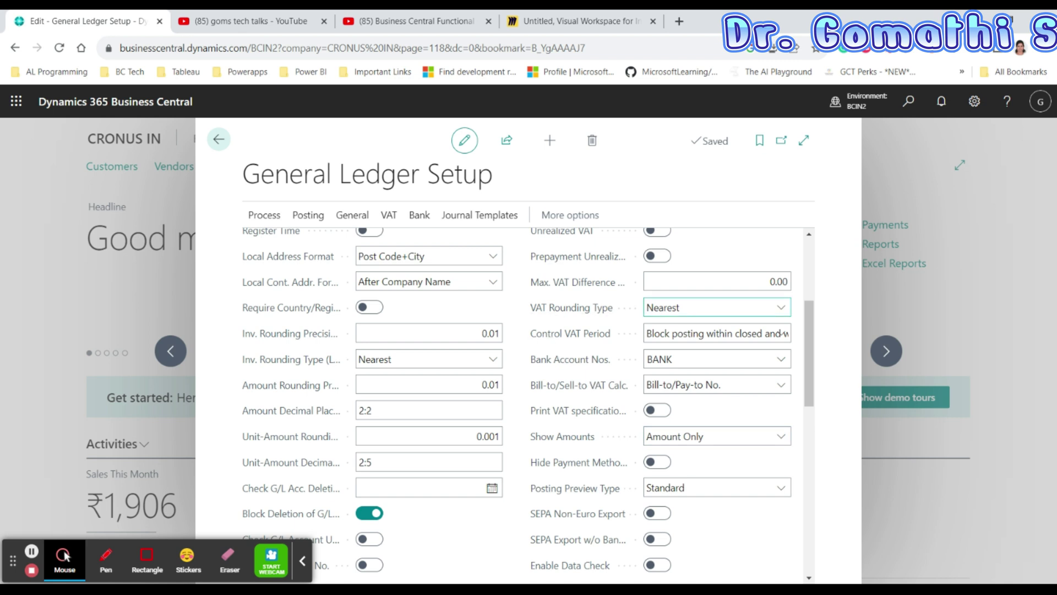
pyautogui.click(770, 361)
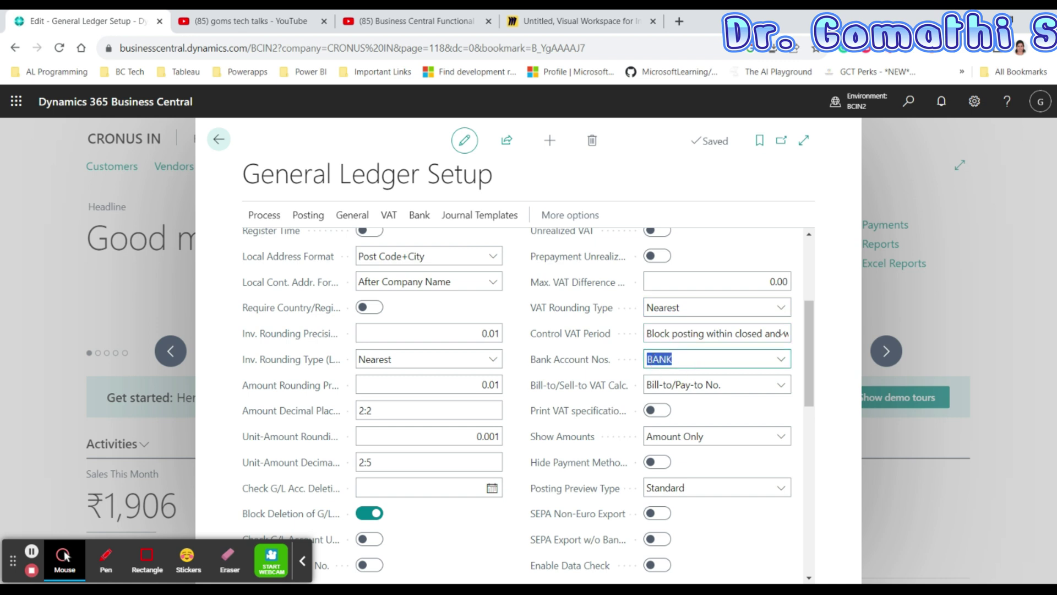
pyautogui.click(777, 361)
pyautogui.click(782, 362)
pyautogui.click(785, 365)
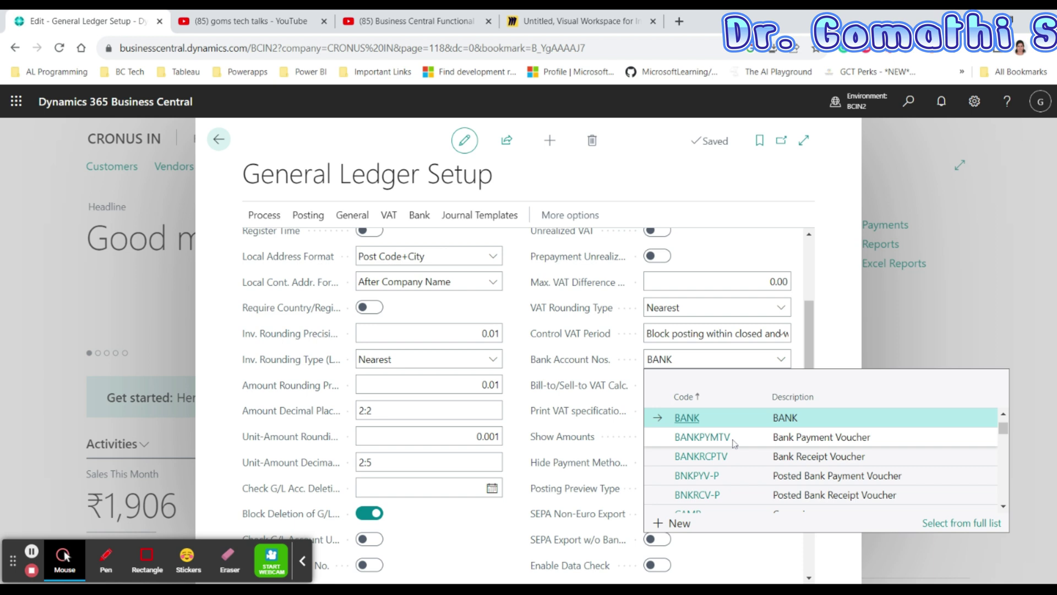
pyautogui.scroll(-5, 710, 468)
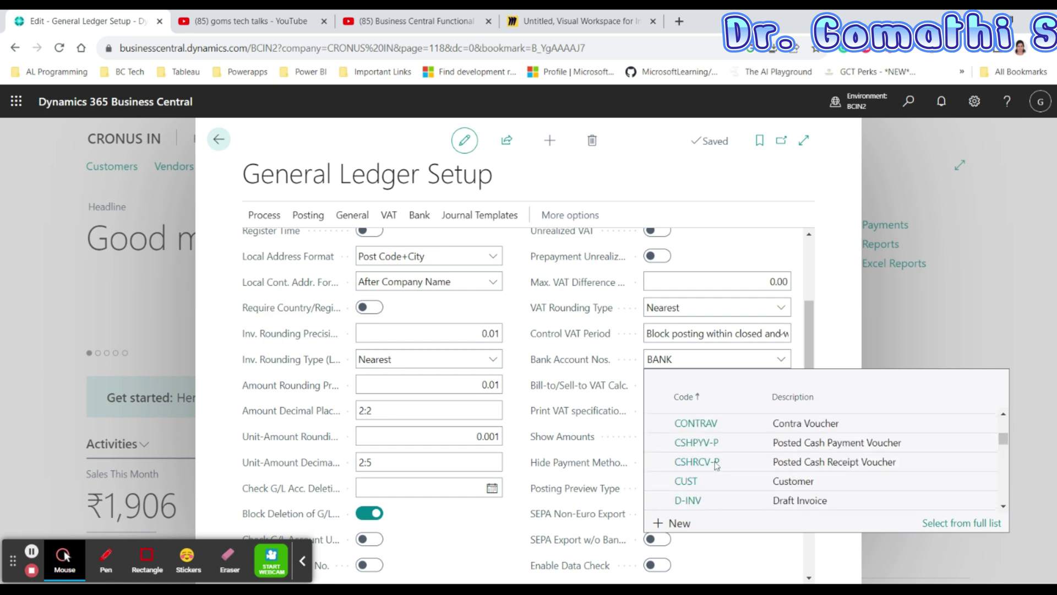
pyautogui.click(838, 304)
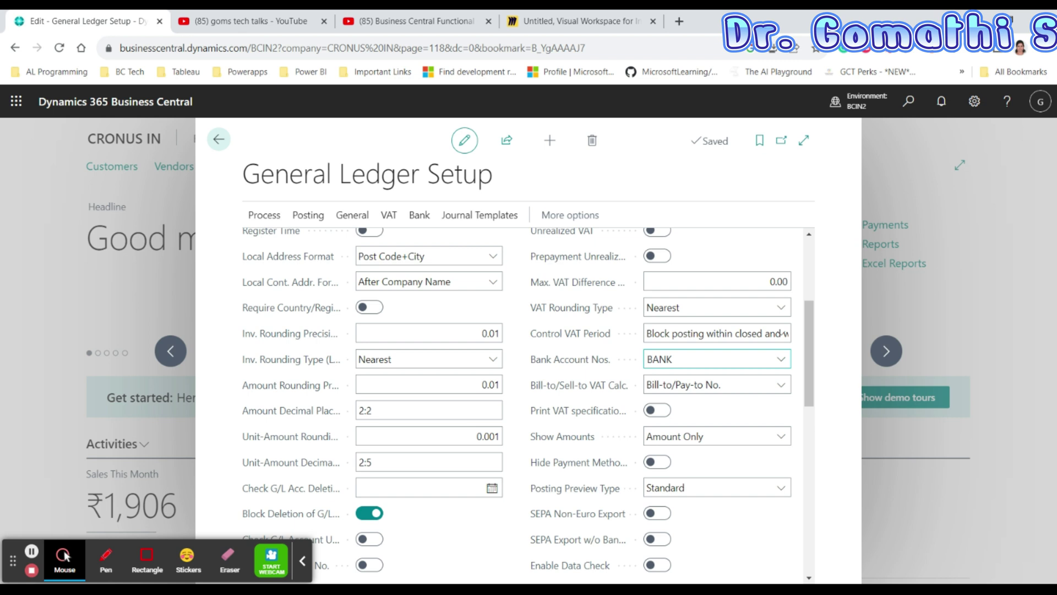
# Show the description of Enable Data Check at the end of the General section and turn the setting on
pyautogui.scroll(-2, 606, 415)
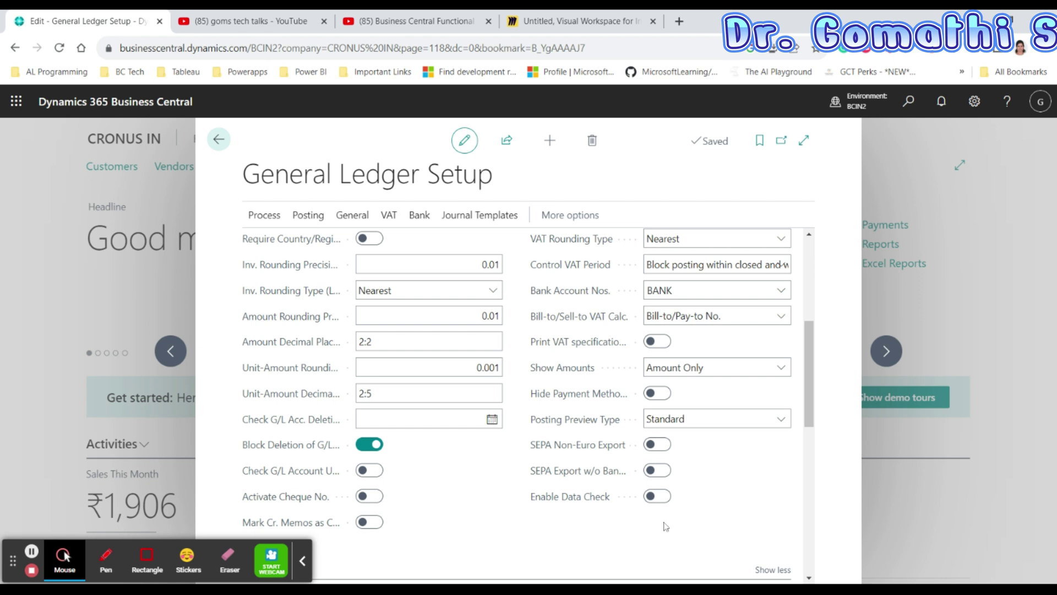
pyautogui.scroll(5, 665, 526)
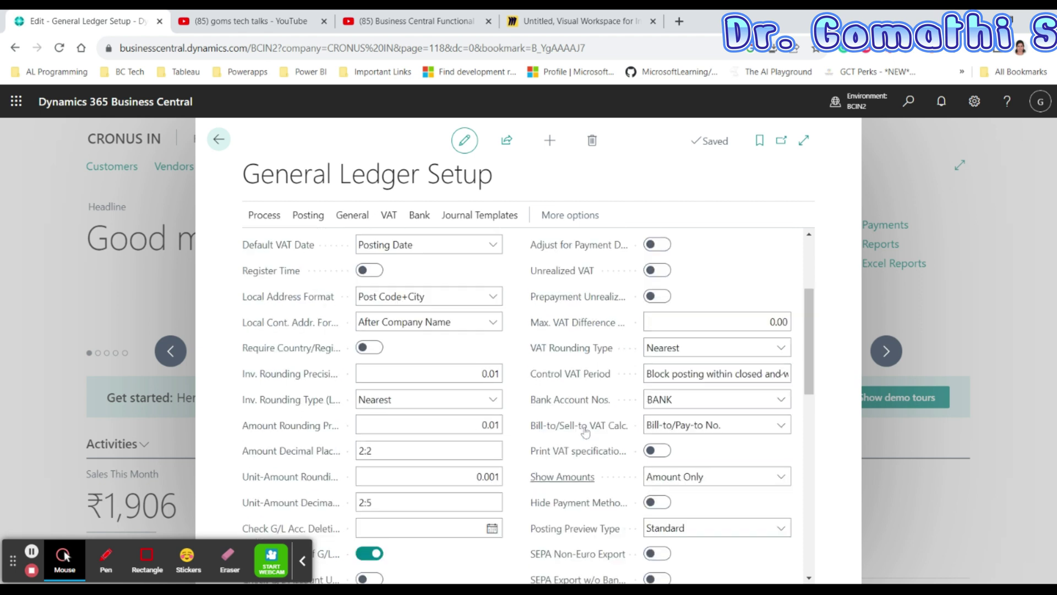
pyautogui.scroll(-6, 587, 433)
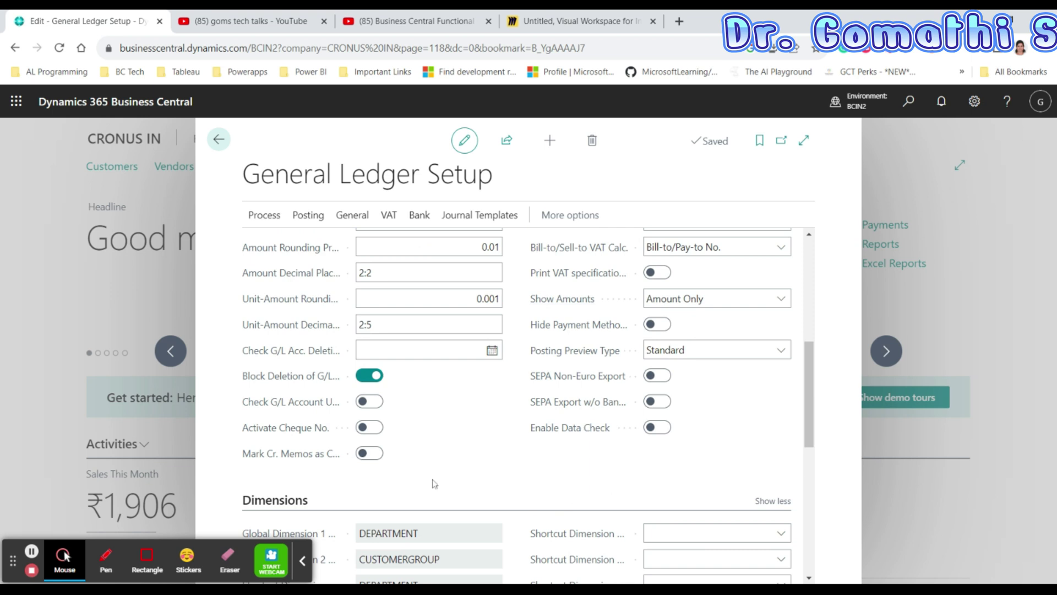
pyautogui.scroll(2, 434, 483)
pyautogui.scroll(-4, 433, 483)
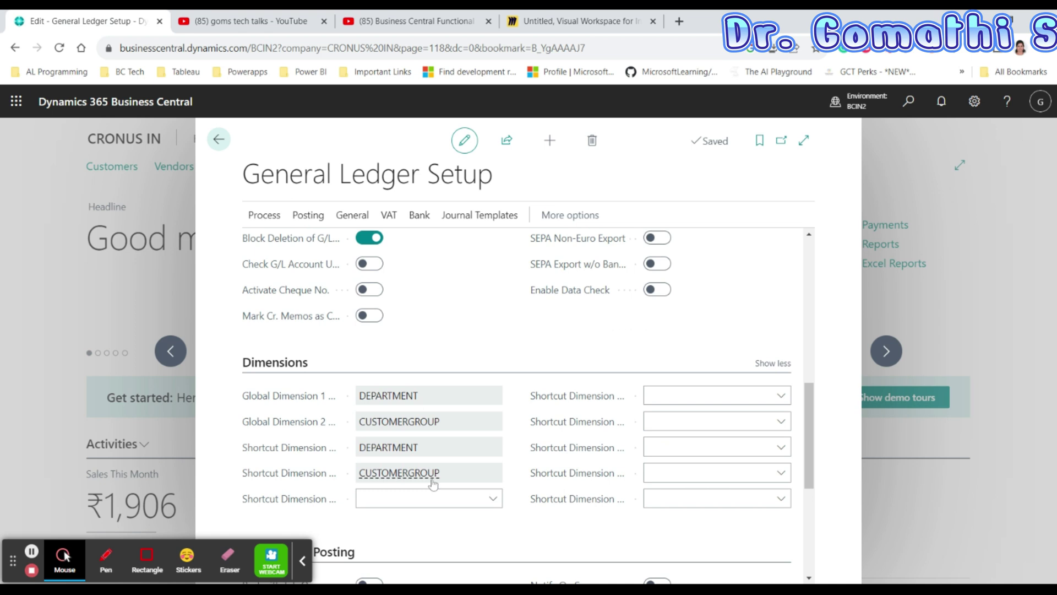
pyautogui.scroll(2, 434, 483)
pyautogui.scroll(2, 433, 484)
pyautogui.scroll(-3, 434, 484)
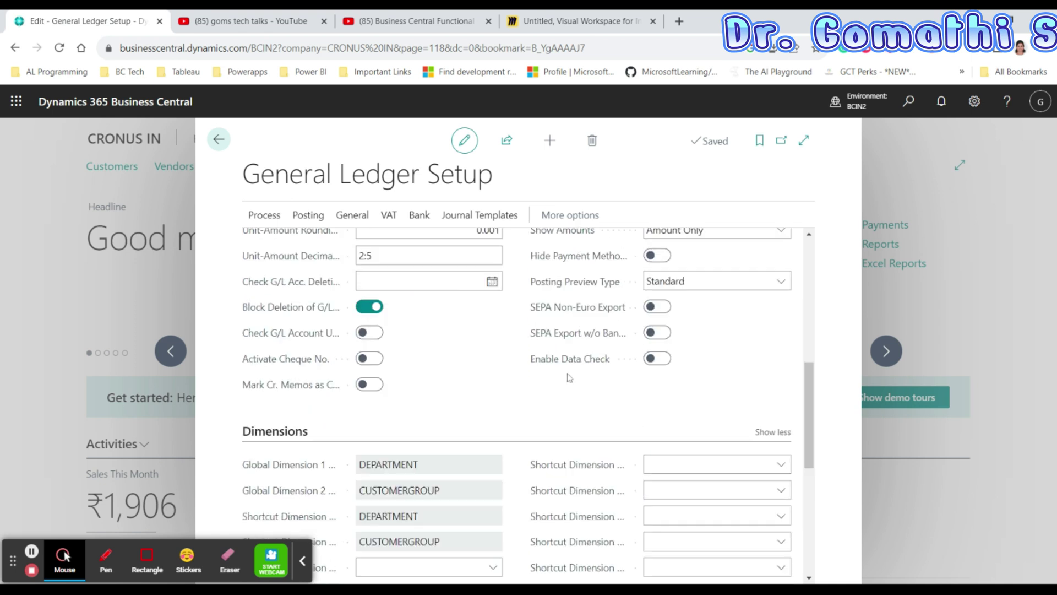
pyautogui.moveTo(592, 371)
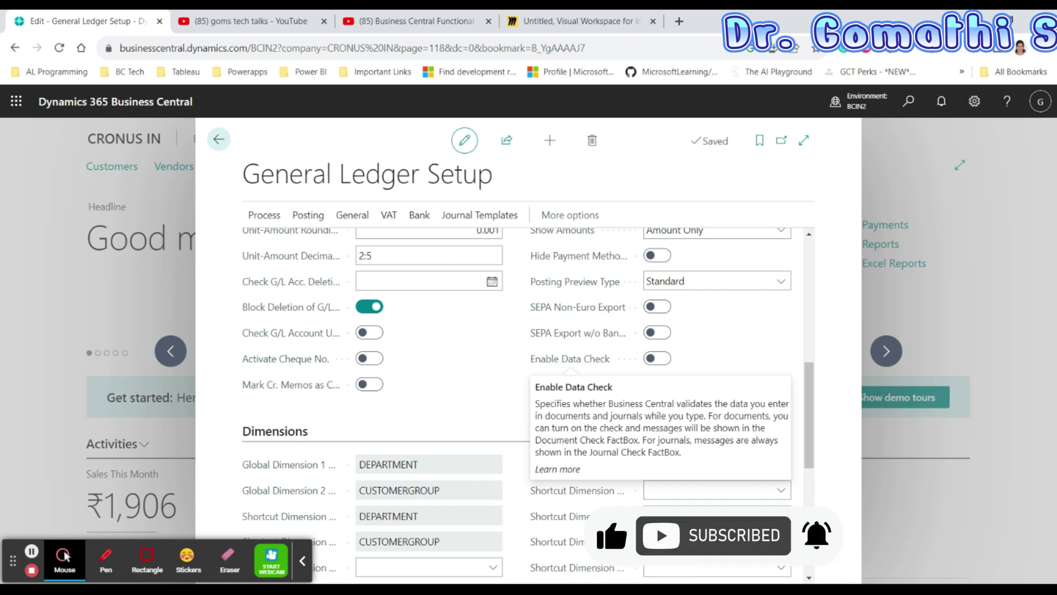
pyautogui.click(656, 359)
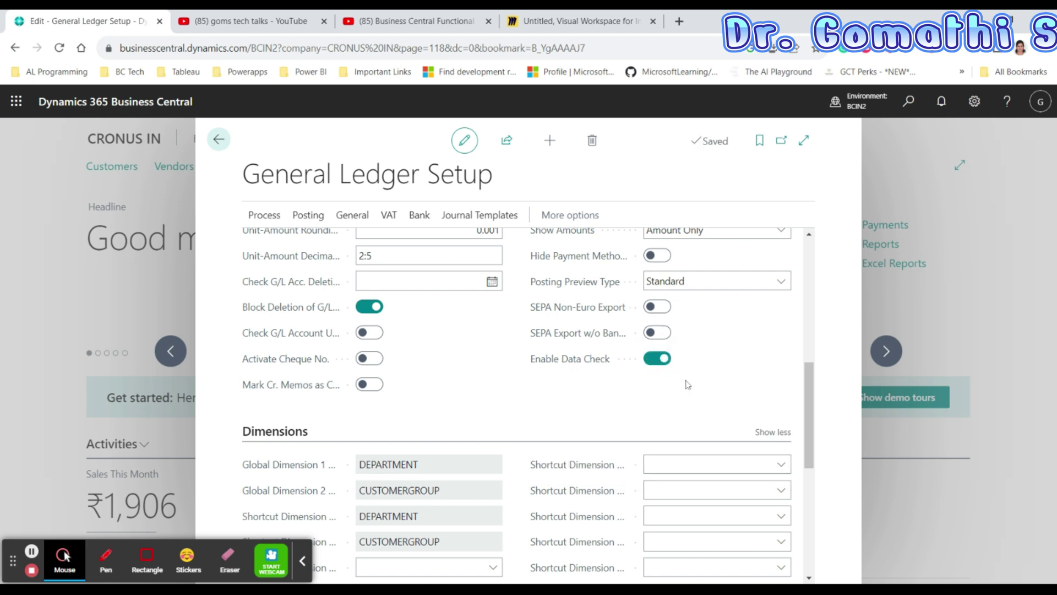
# Review the General section fields again and show the description of Shortcut Dimension 8 Code in the Dimensions section
pyautogui.scroll(-2, 692, 418)
pyautogui.scroll(5, 692, 418)
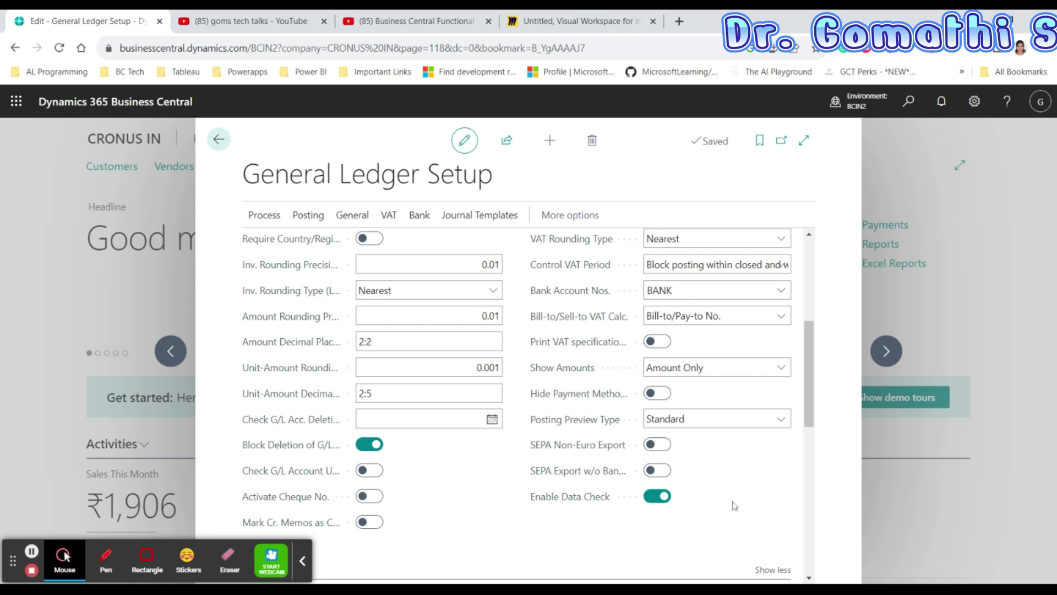
pyautogui.scroll(-3, 732, 503)
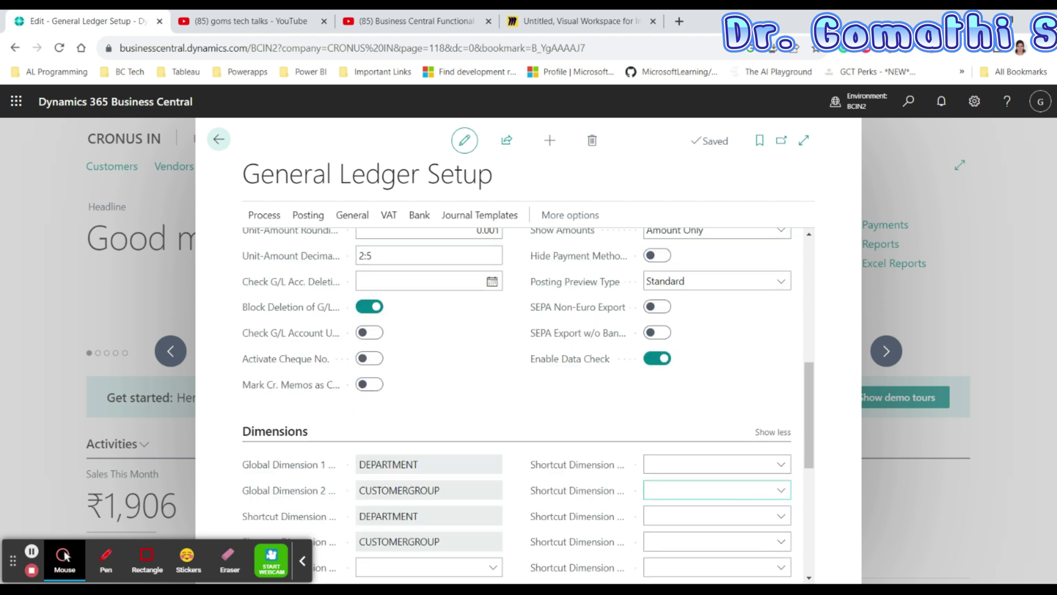
pyautogui.scroll(10, 621, 441)
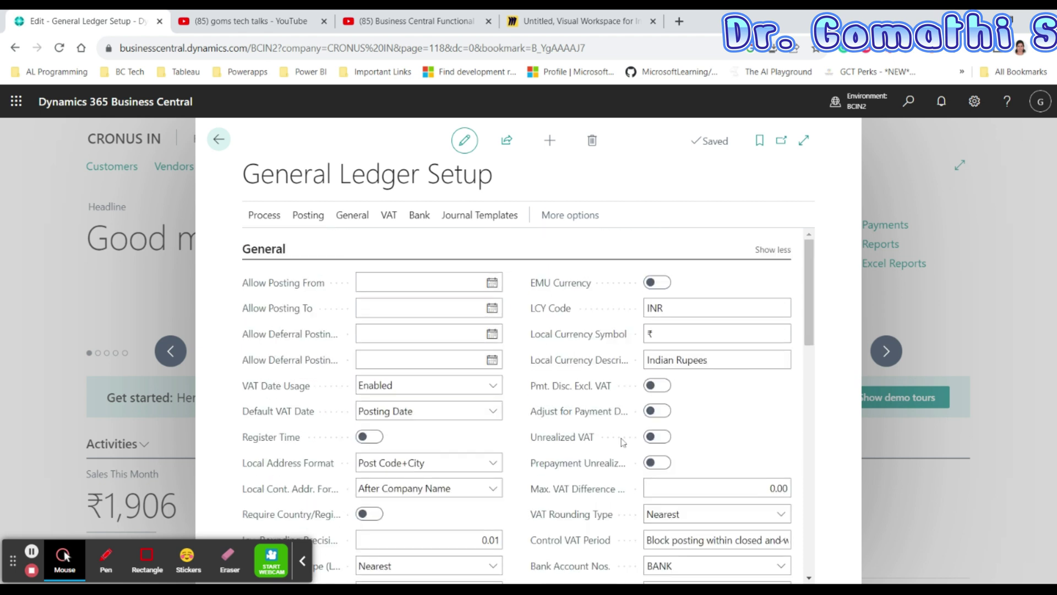
pyautogui.scroll(-5, 592, 433)
pyautogui.scroll(4, 593, 433)
pyautogui.scroll(-3, 594, 434)
pyautogui.moveTo(594, 432)
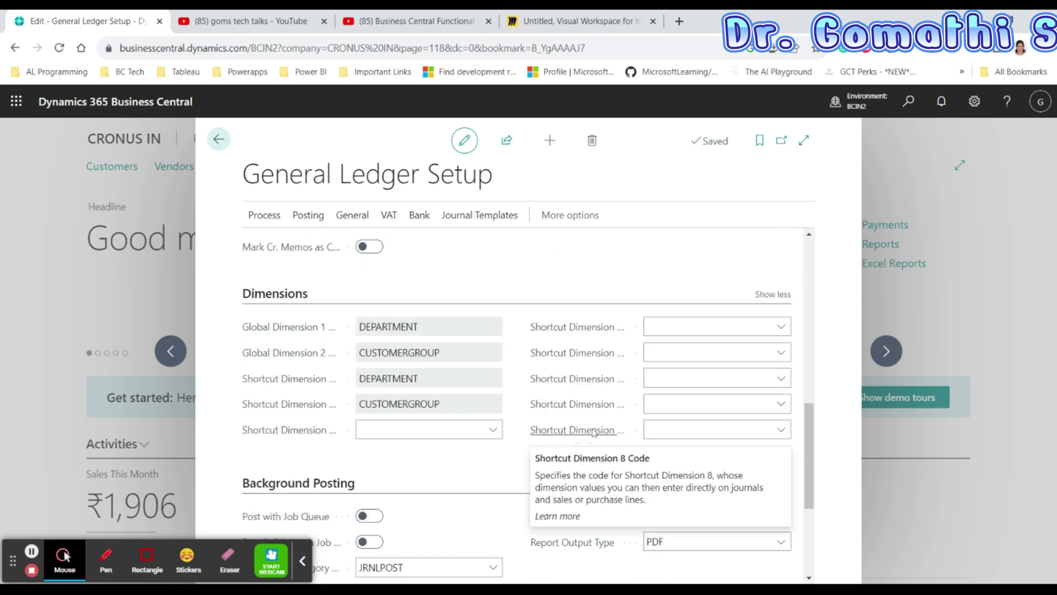